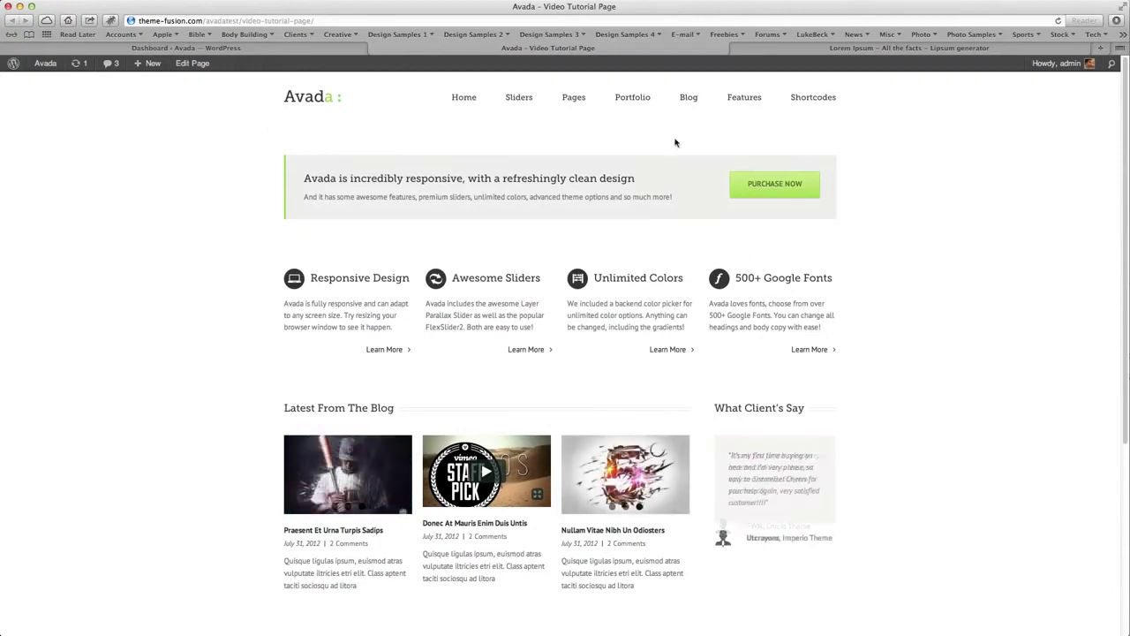
Switch to the WordPress dashboard, open Revolution Slider and start a new slider.
left_click(268, 51)
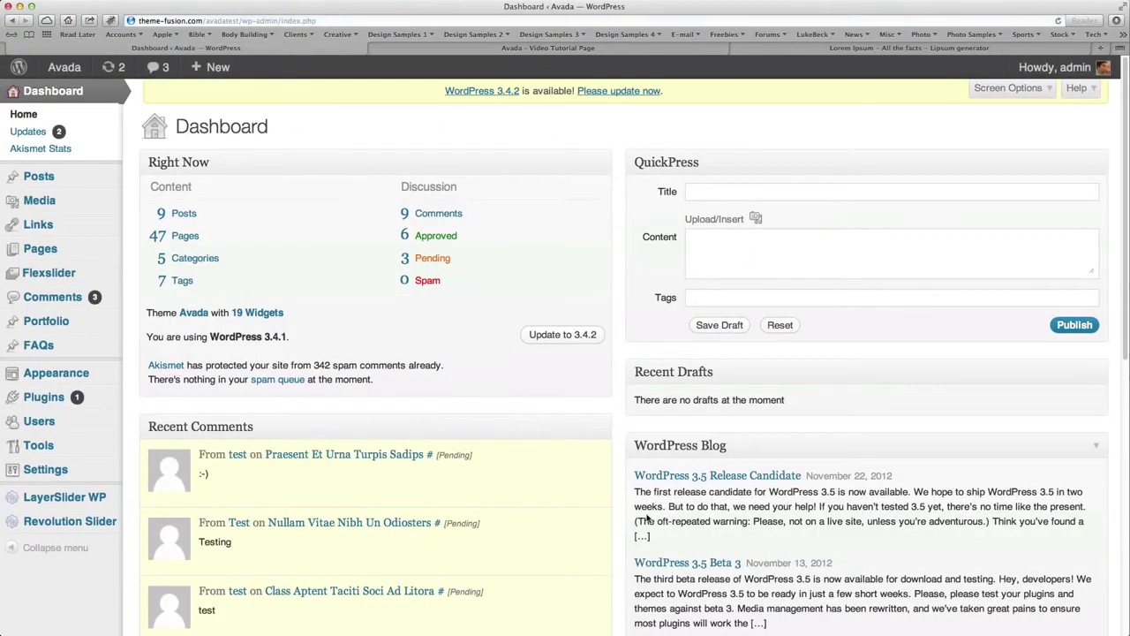
mouse_move(603, 512)
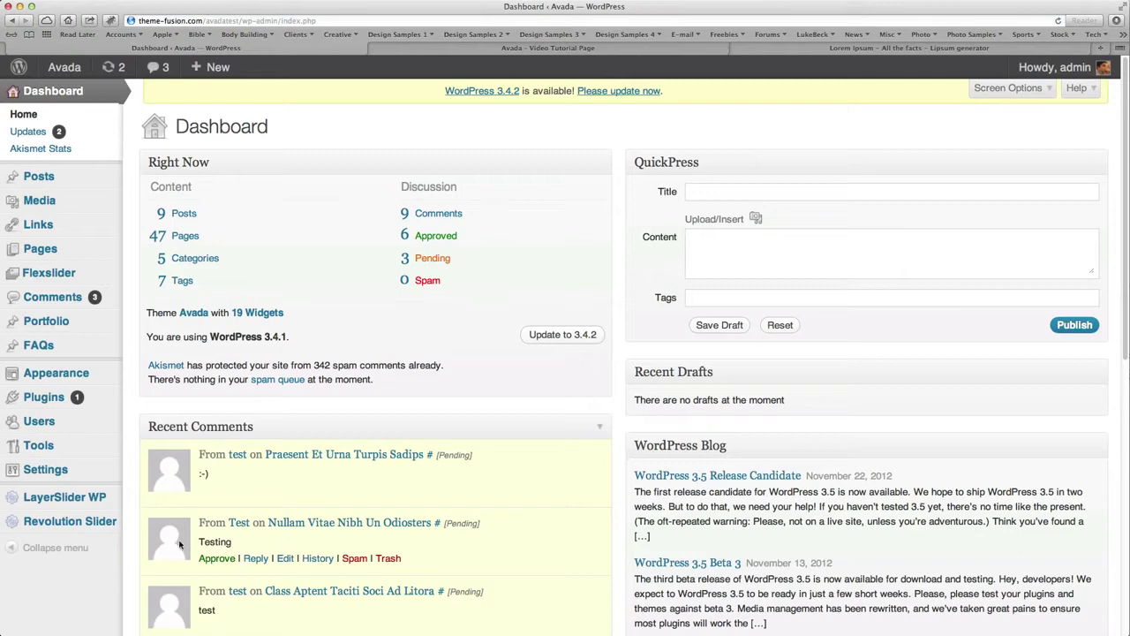
left_click(64, 523)
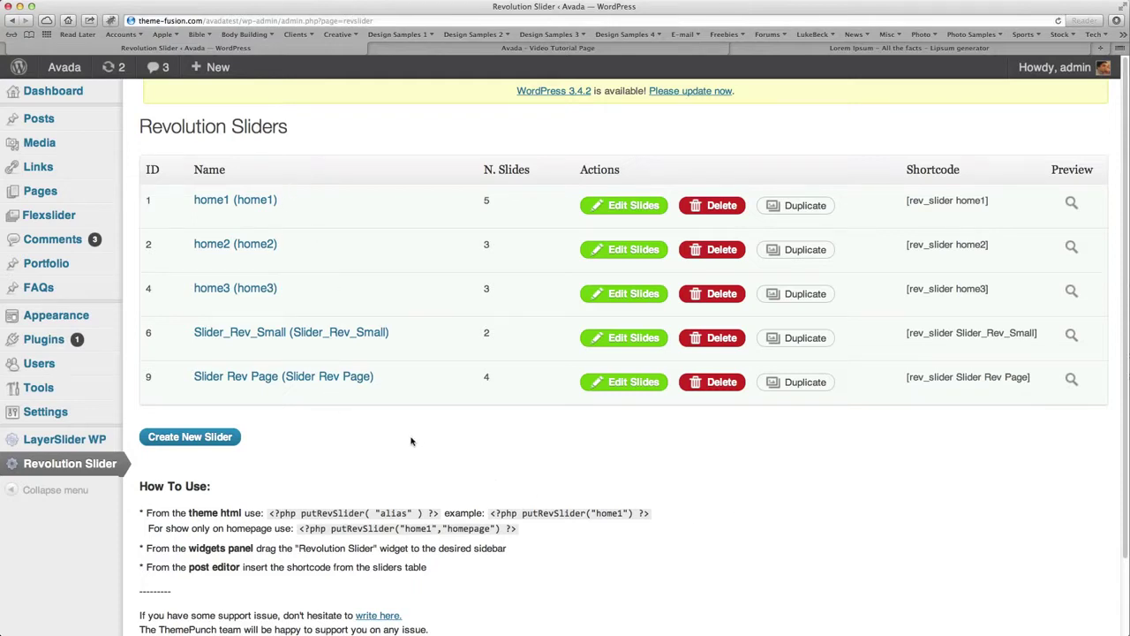
left_click(207, 439)
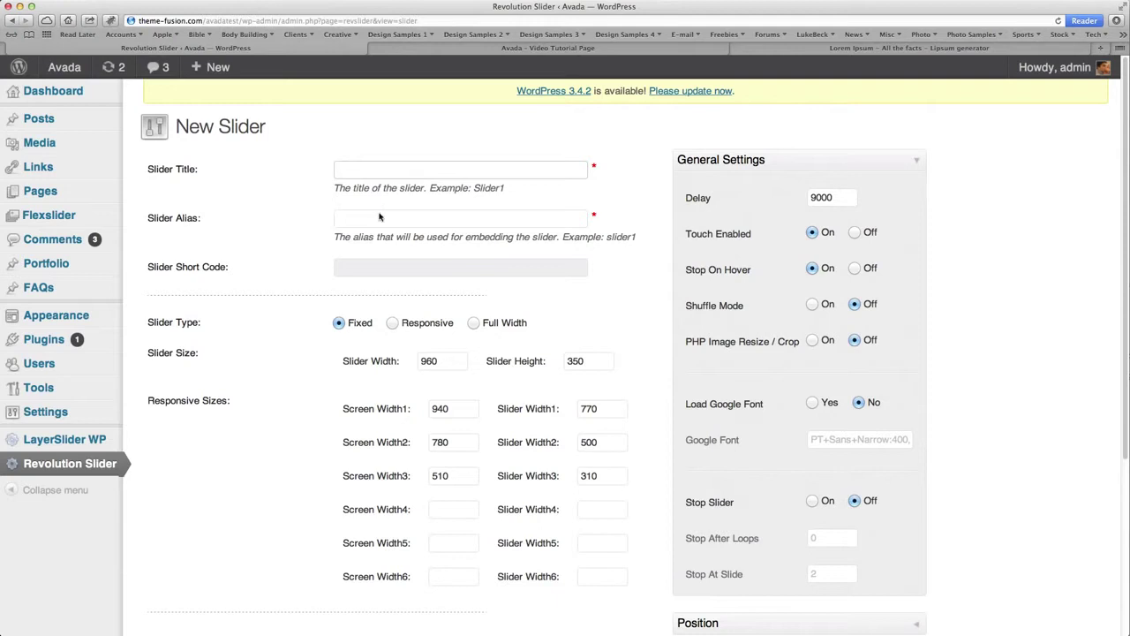
Enter "Slider Video" as both the title and the alias of the new slider.
type("Slider Video")
triple_click(391, 174)
key("super+c")
left_click(357, 217)
key("super+v")
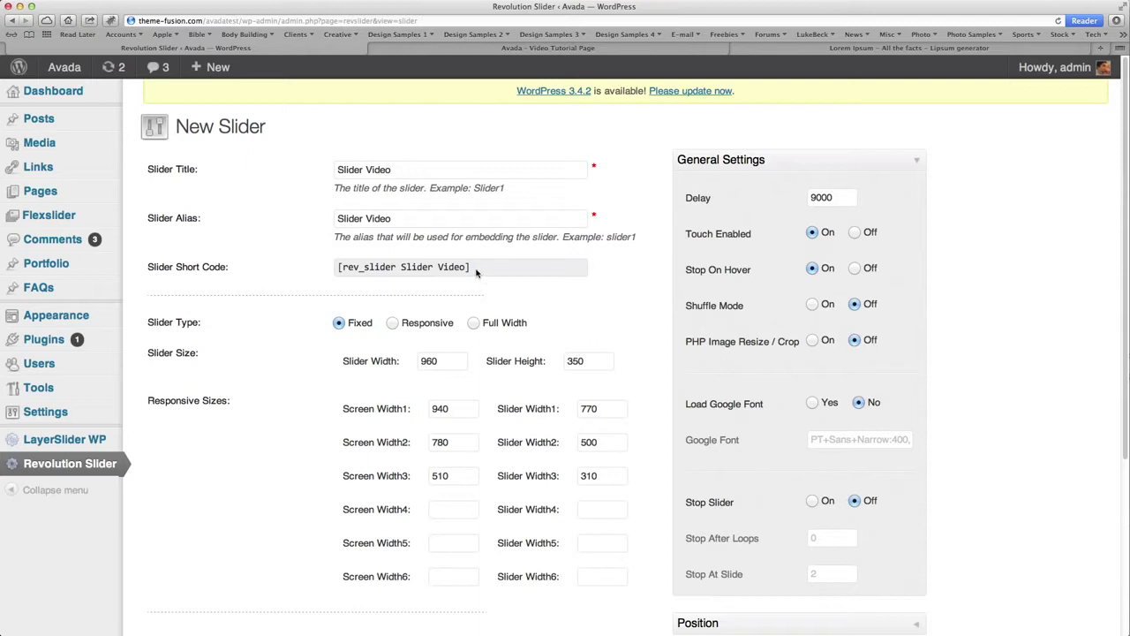
Highlight the slider's short code, view the Video Tutorial Page and return to the slider form.
left_click_drag(475, 269, 334, 268)
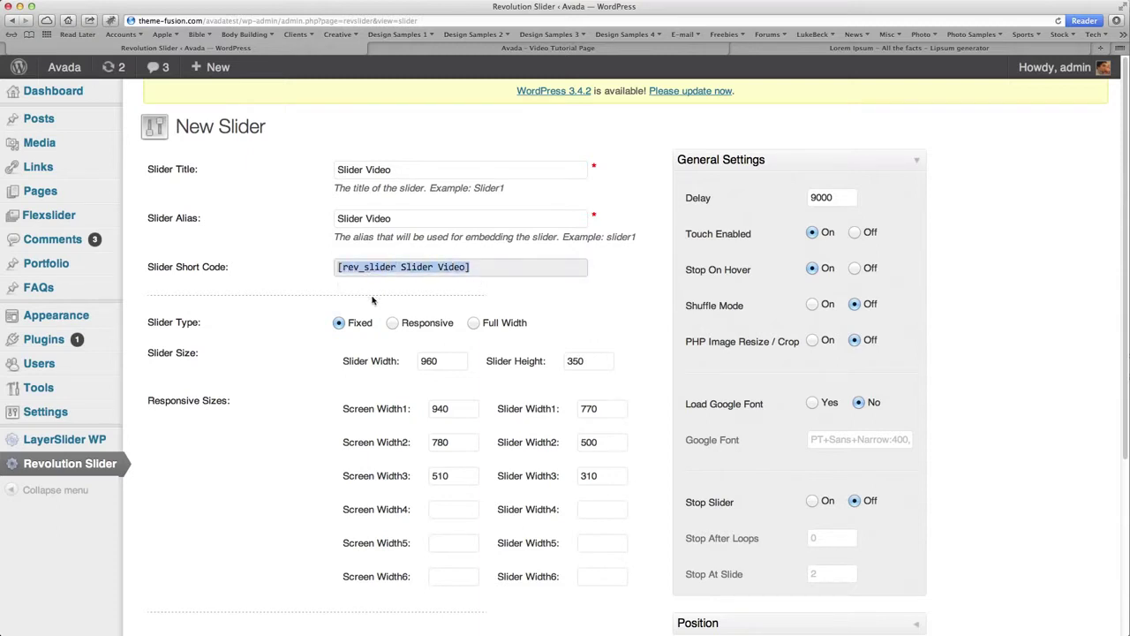
key("ctrl+Tab")
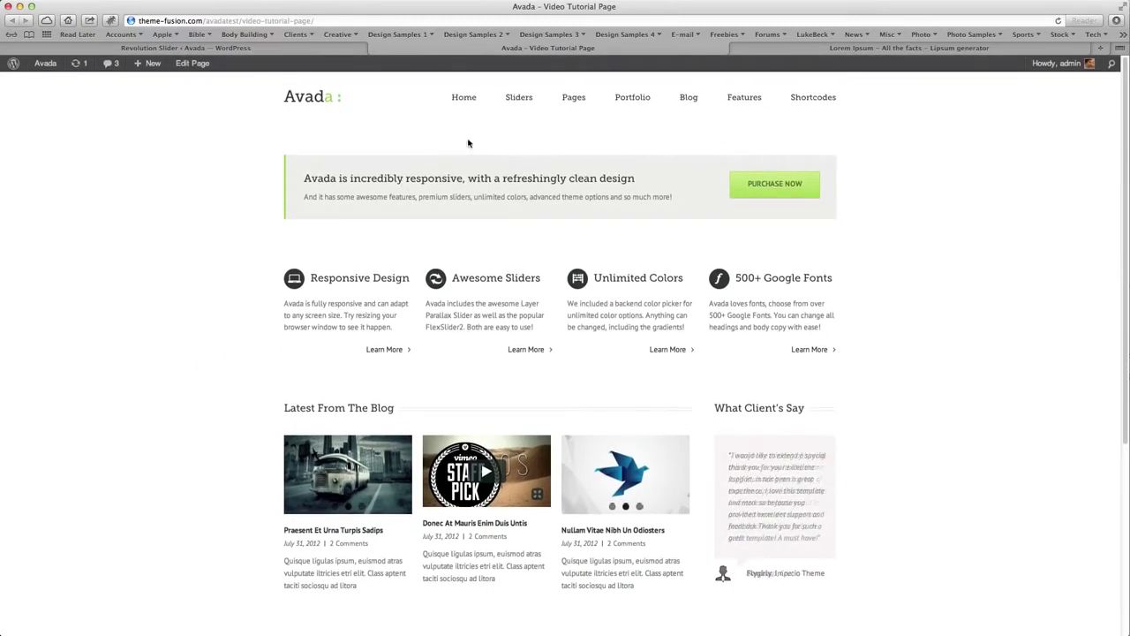
left_click(350, 52)
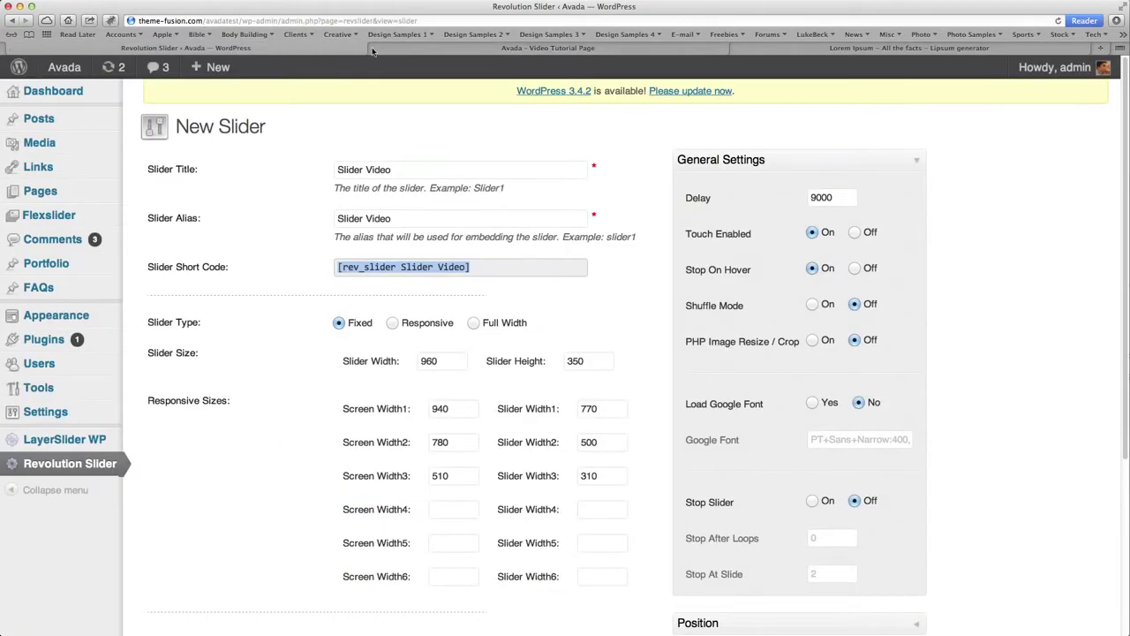
Set the slider type to Full Width with a grid width of 940 and a maximum height of 434.
scroll(618, 324, "down", 2)
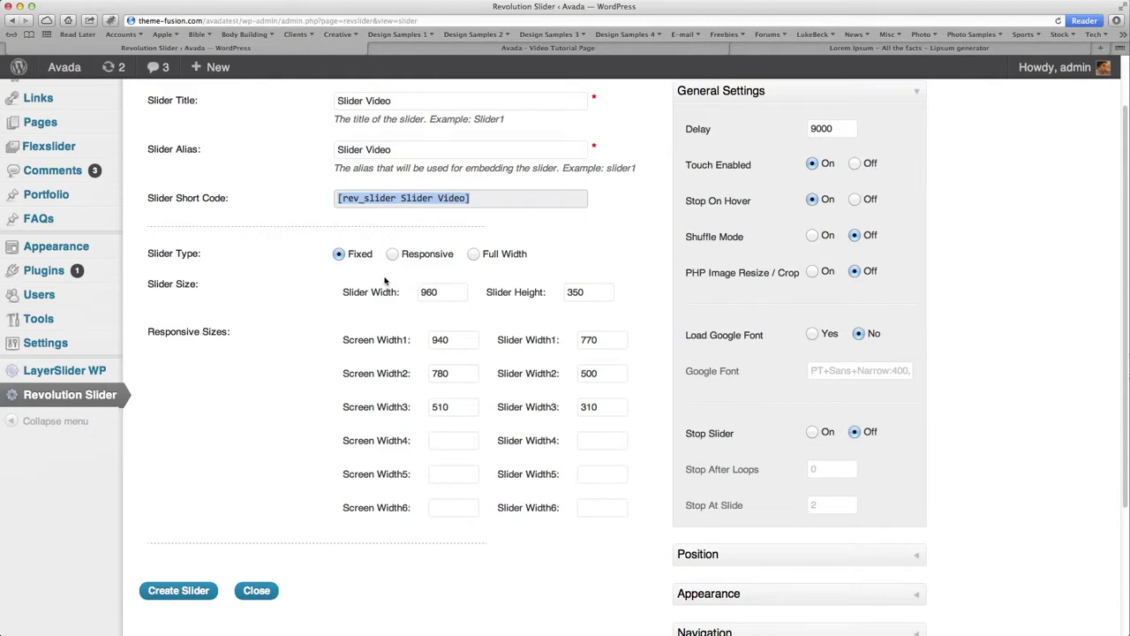
left_click(474, 254)
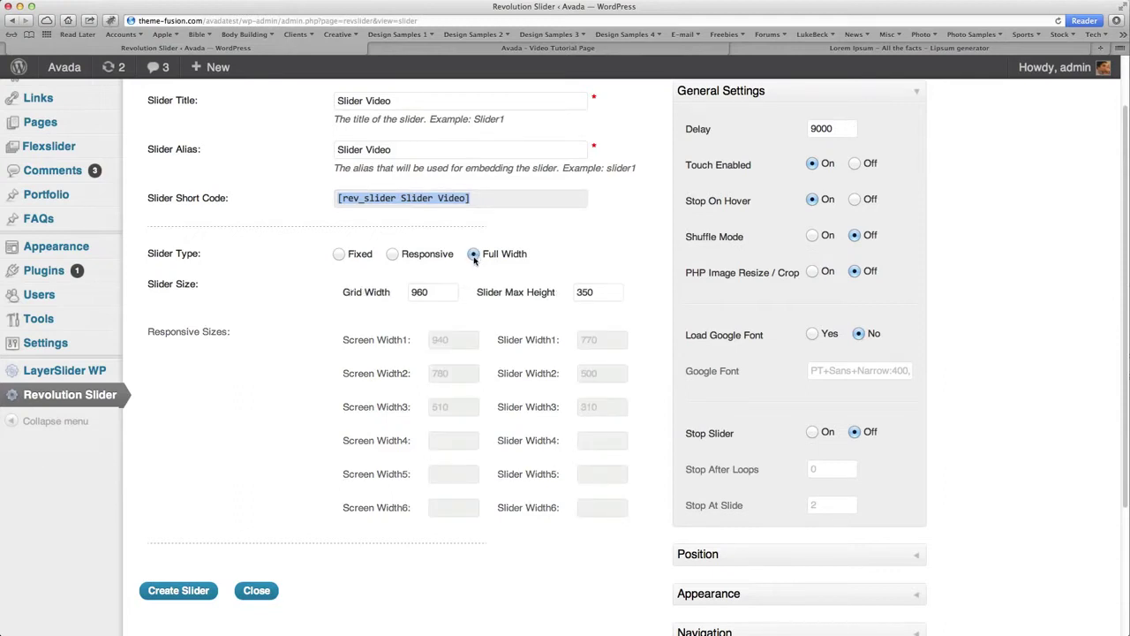
double_click(452, 293)
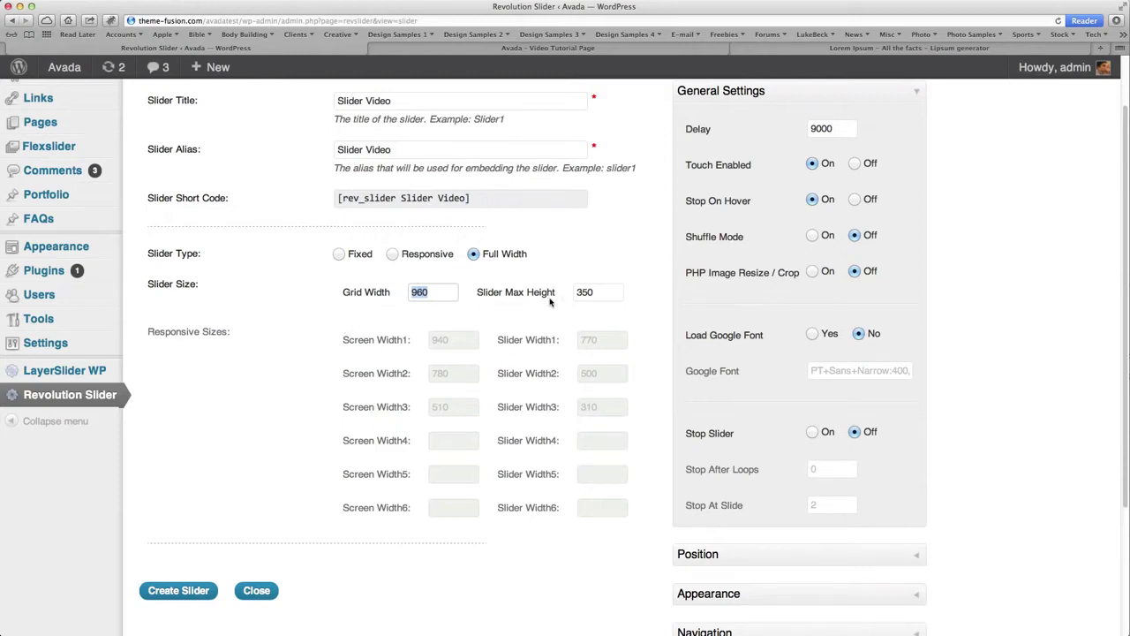
scroll(568, 311, "up", 1)
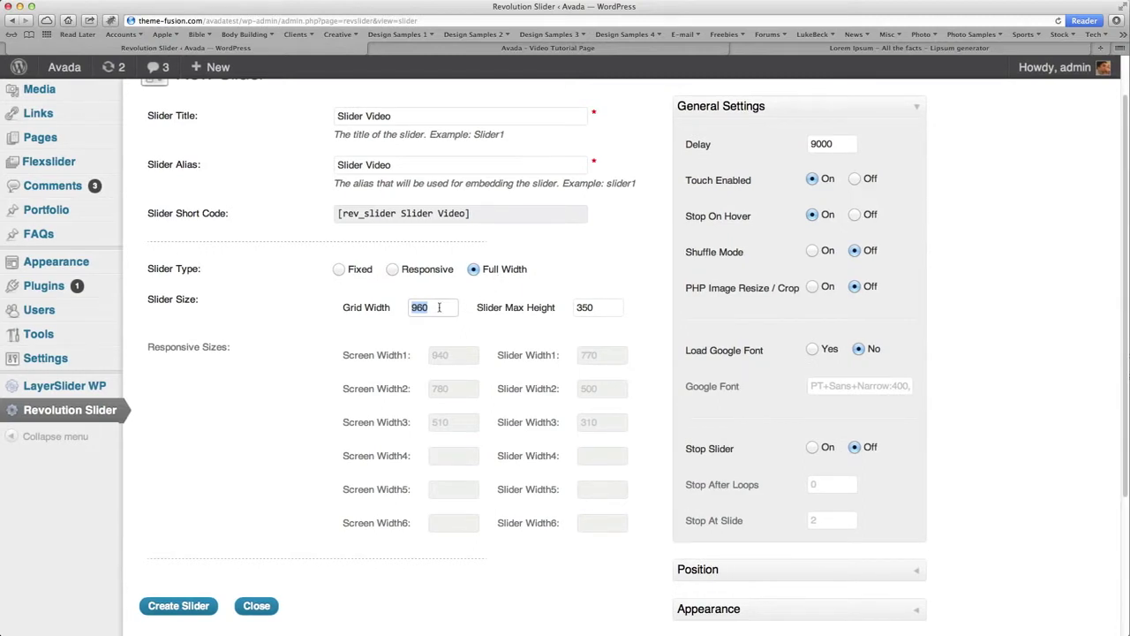
type("940")
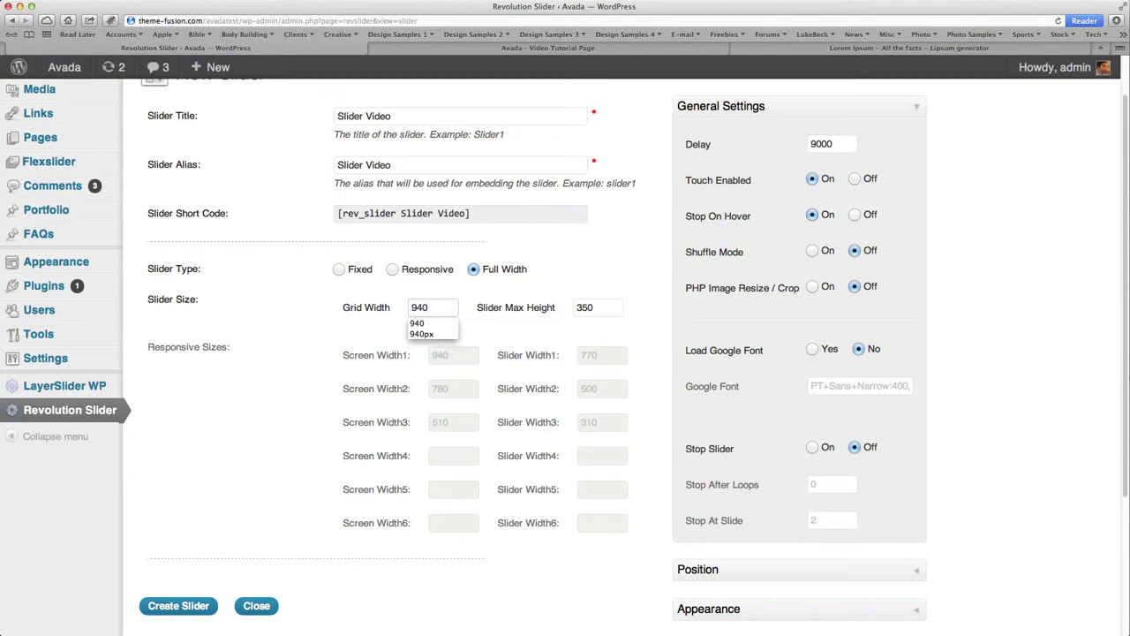
key("Tab")
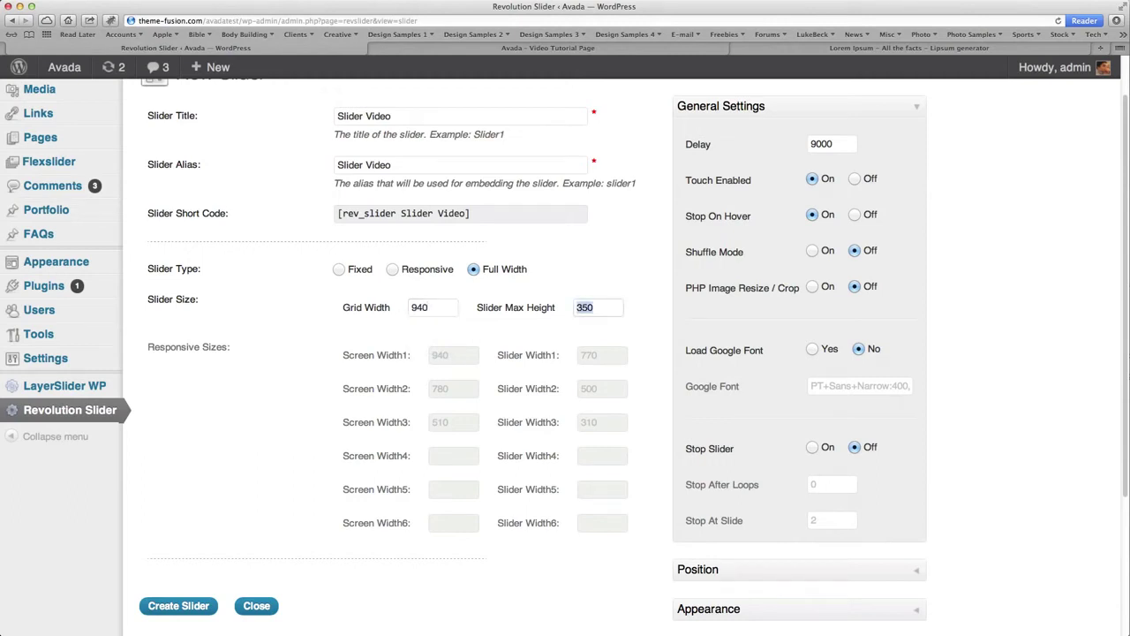
type("434")
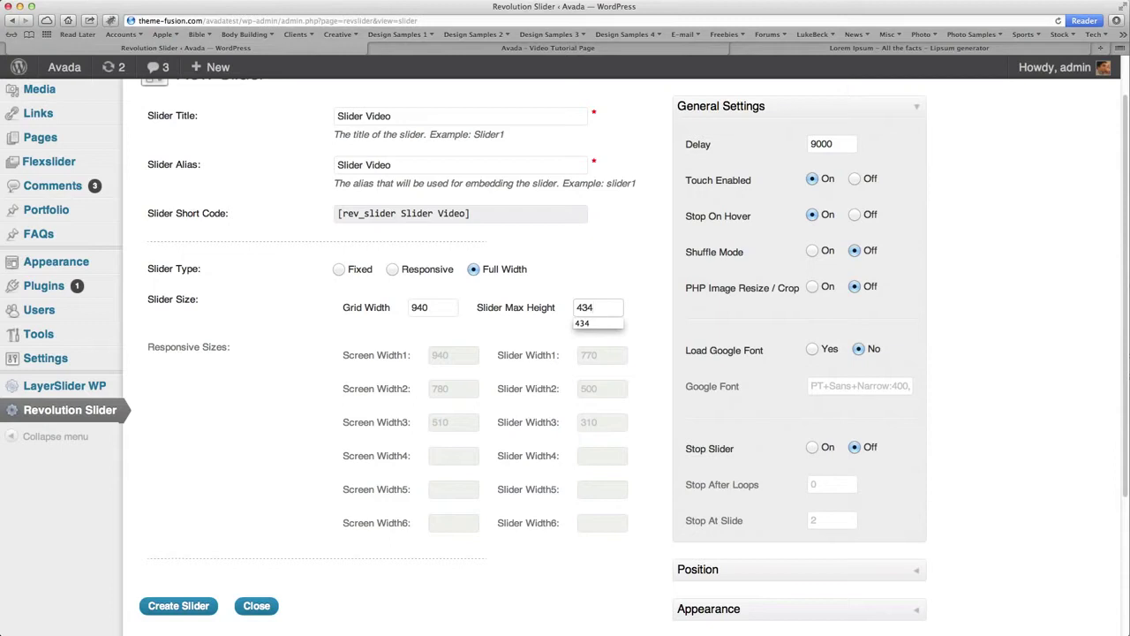
left_click(605, 275)
Review the slider's General Settings and Position options.
scroll(643, 380, "down", 1)
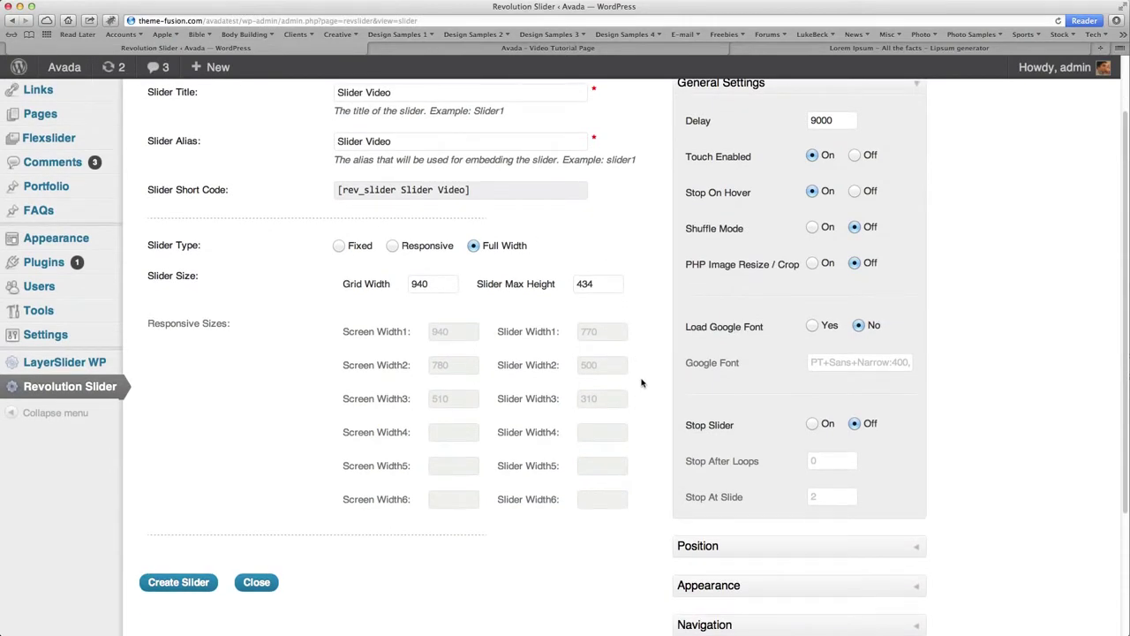
scroll(645, 380, "up", 3)
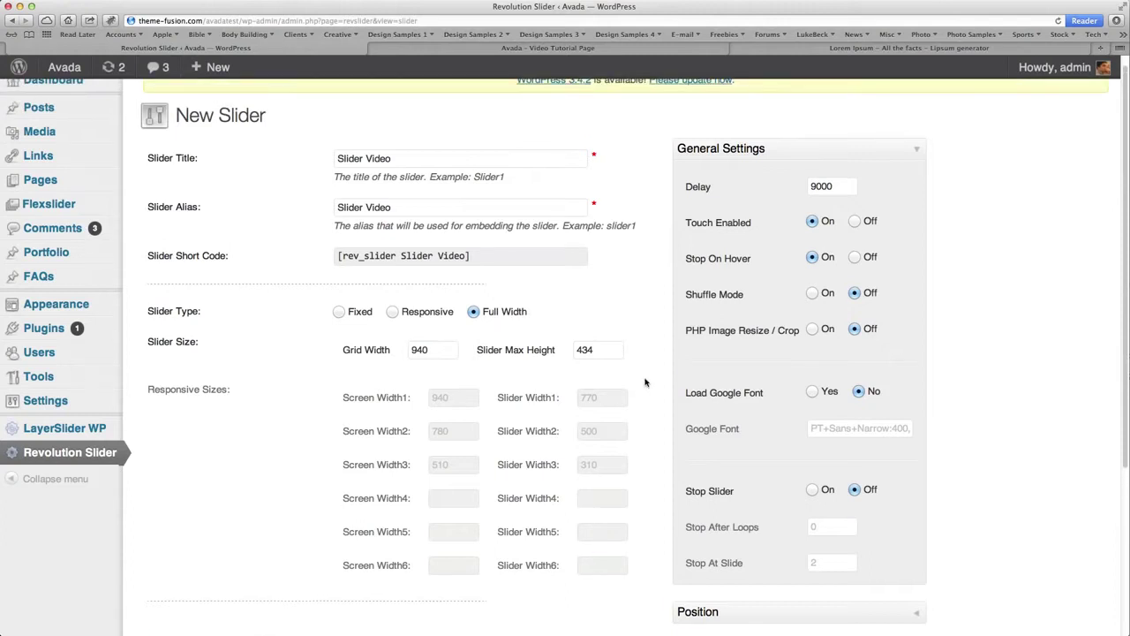
scroll(645, 382, "down", 3)
scroll(954, 289, "up", 2)
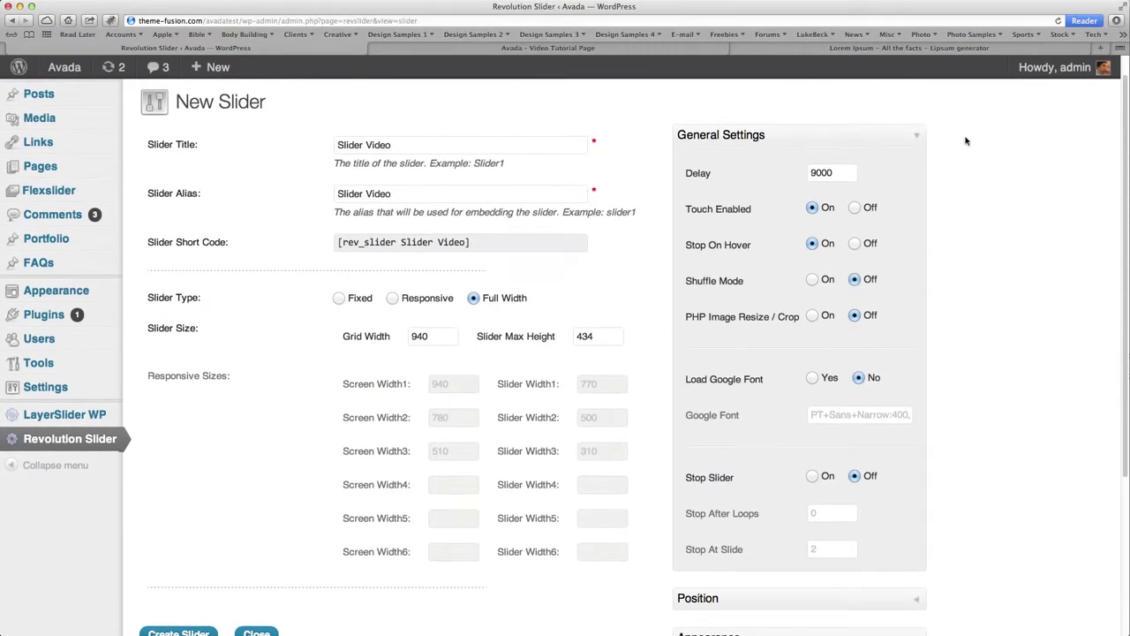
left_click(920, 137)
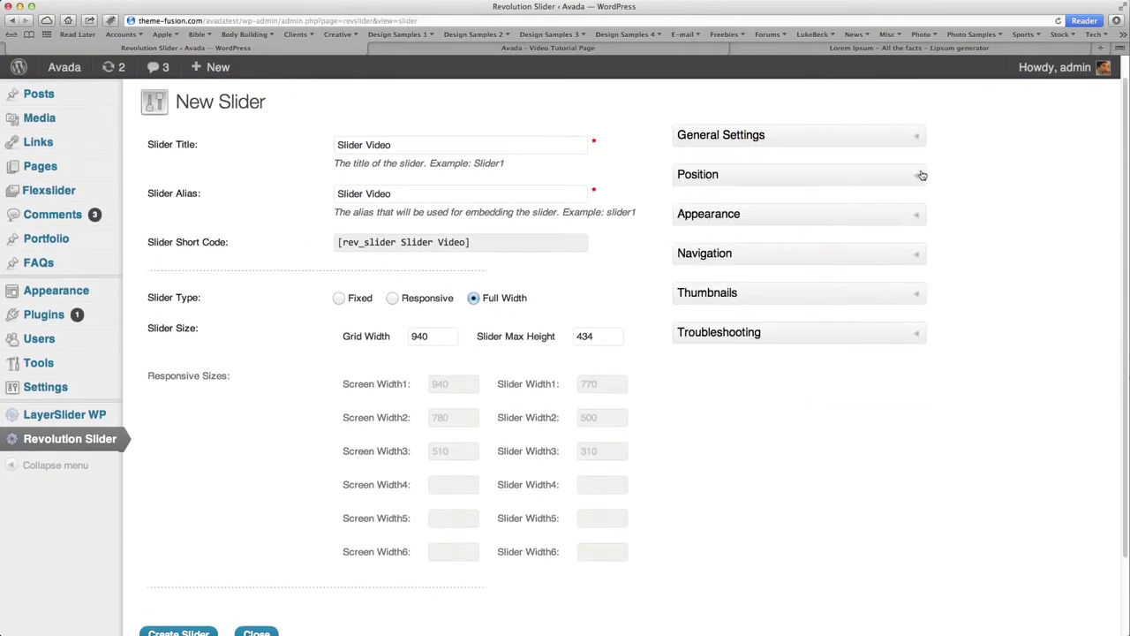
left_click(919, 176)
scroll(919, 168, "down", 1)
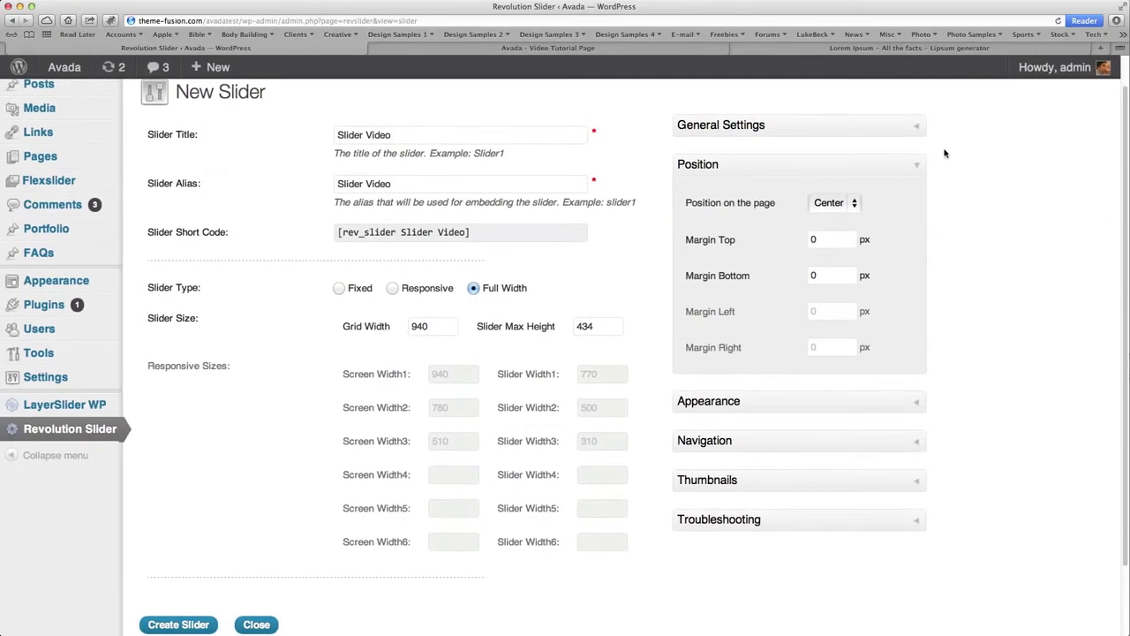
left_click(919, 167)
In the slider's Appearance settings, set the shadow type to No Shadow and hide the timer line.
left_click(920, 205)
scroll(936, 230, "down", 2)
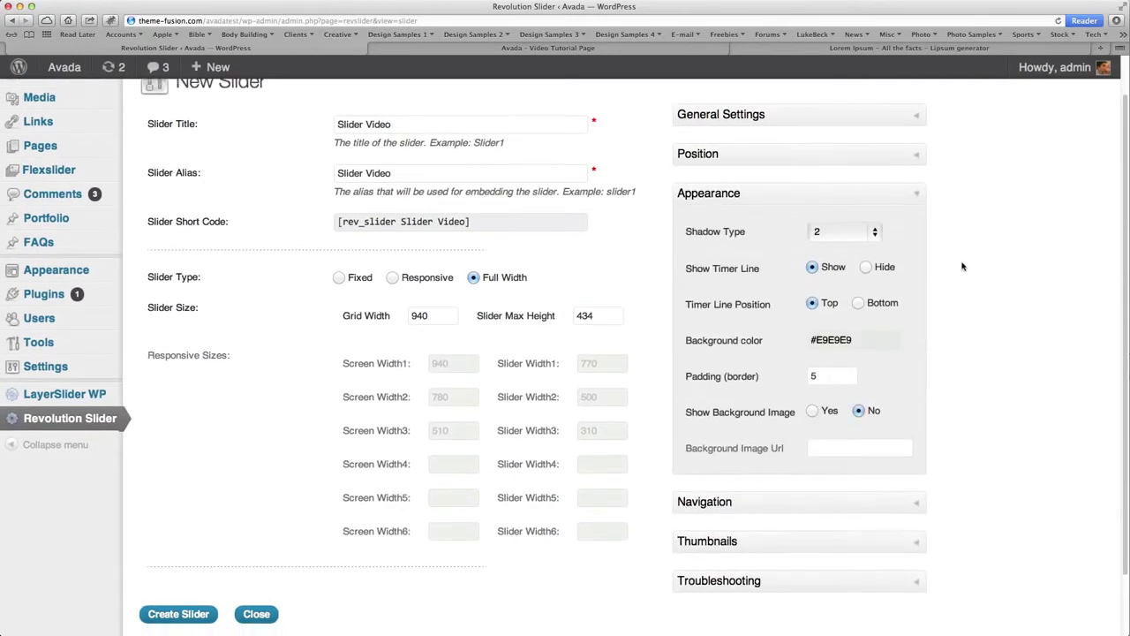
left_click(852, 205)
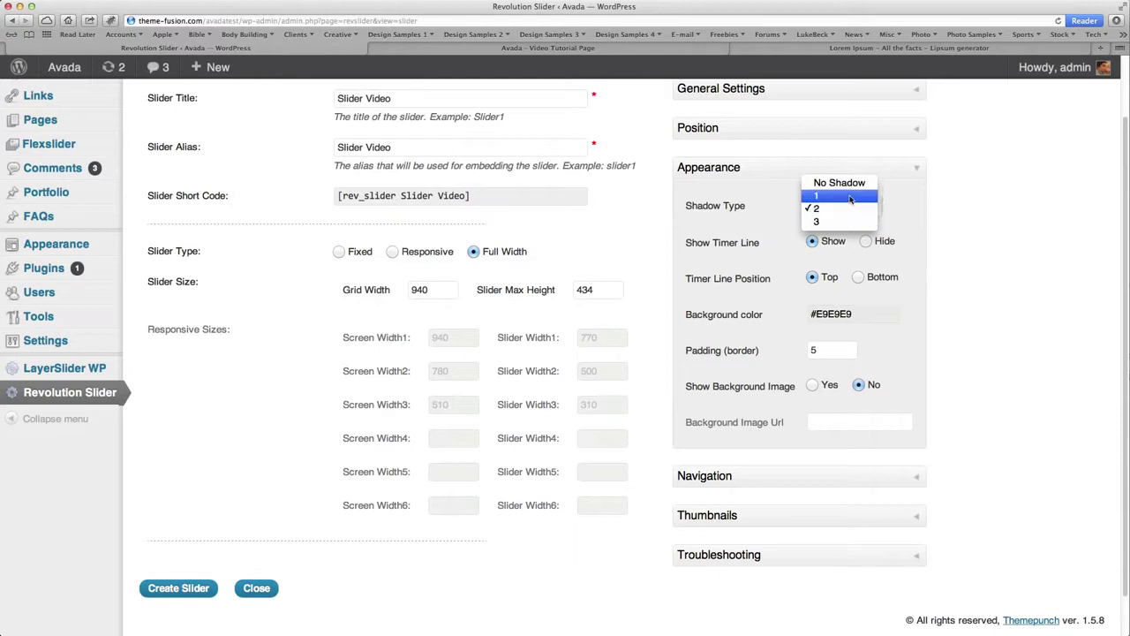
left_click(854, 184)
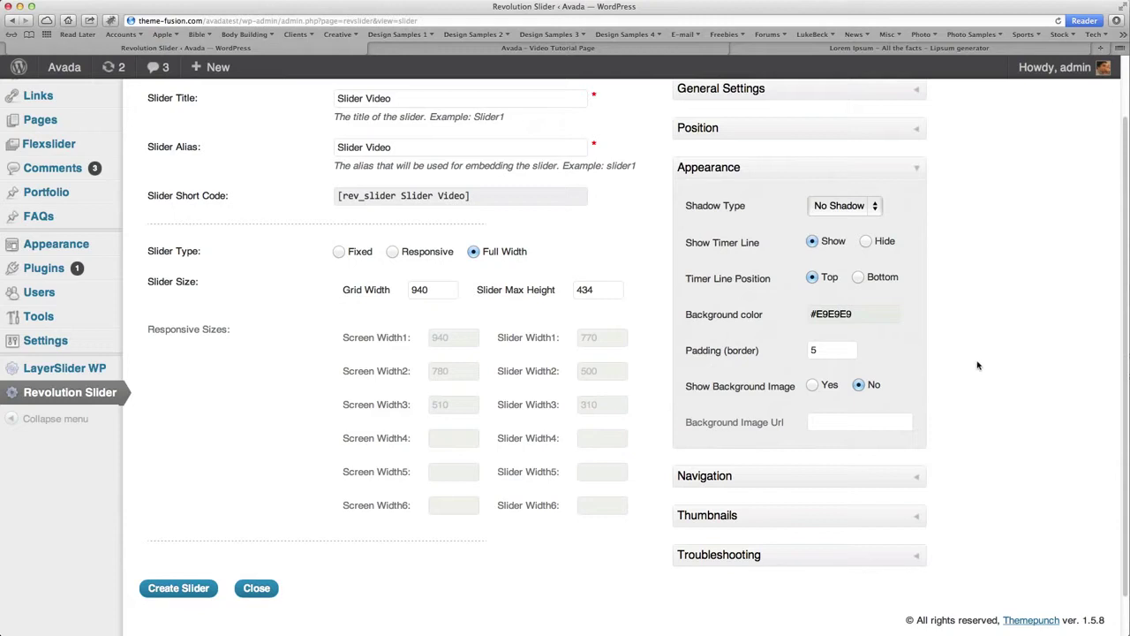
scroll(977, 364, "down", 1)
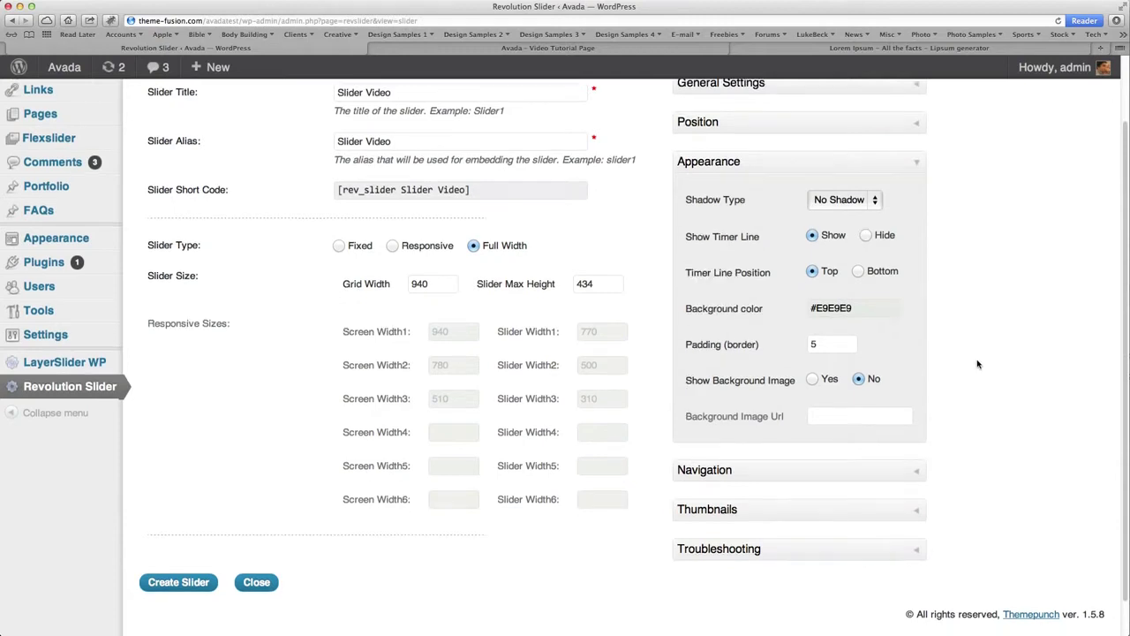
left_click(866, 236)
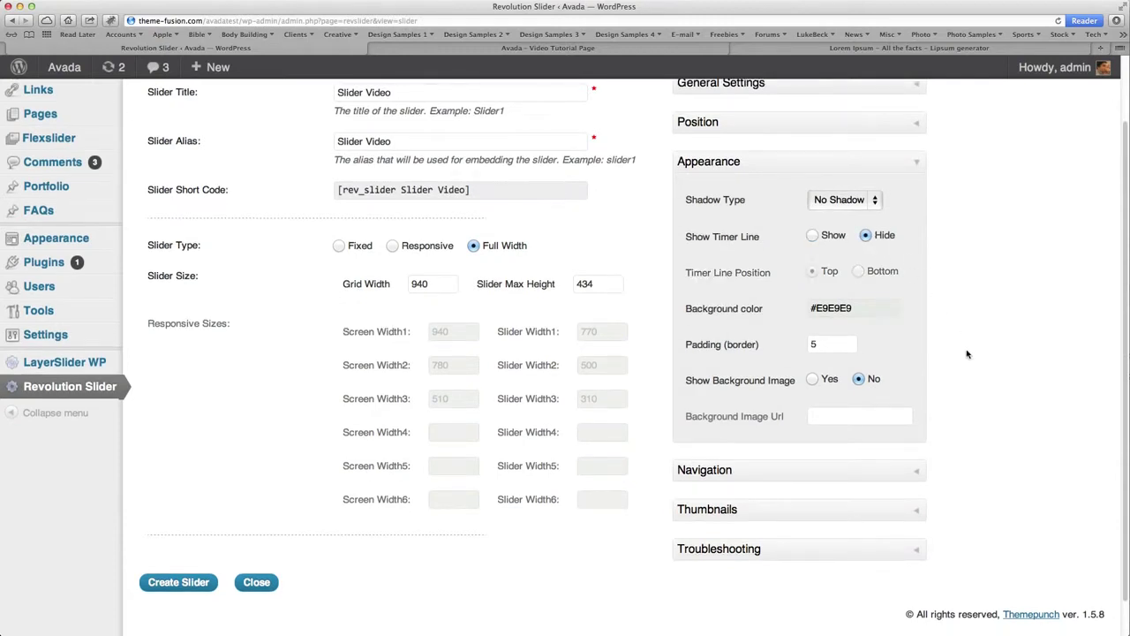
Set the slider's background color to #f6f6f6f6 and its border padding to 0.
scroll(967, 353, "down", 3)
left_click(868, 292)
left_click_drag(868, 291, 811, 291)
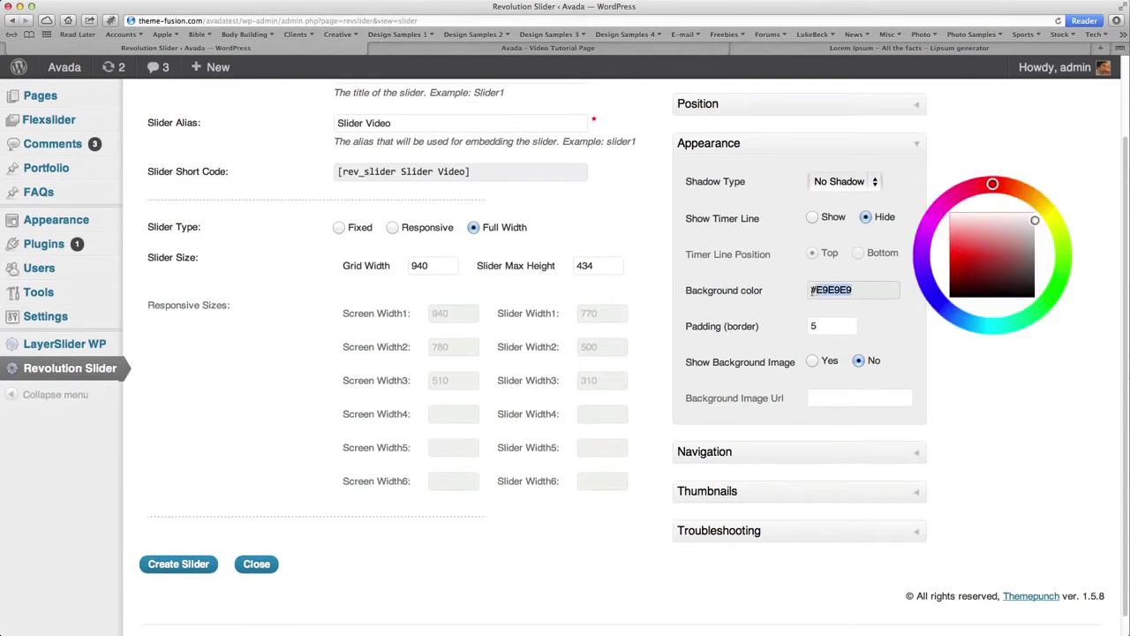
type("#f6f6f6f6")
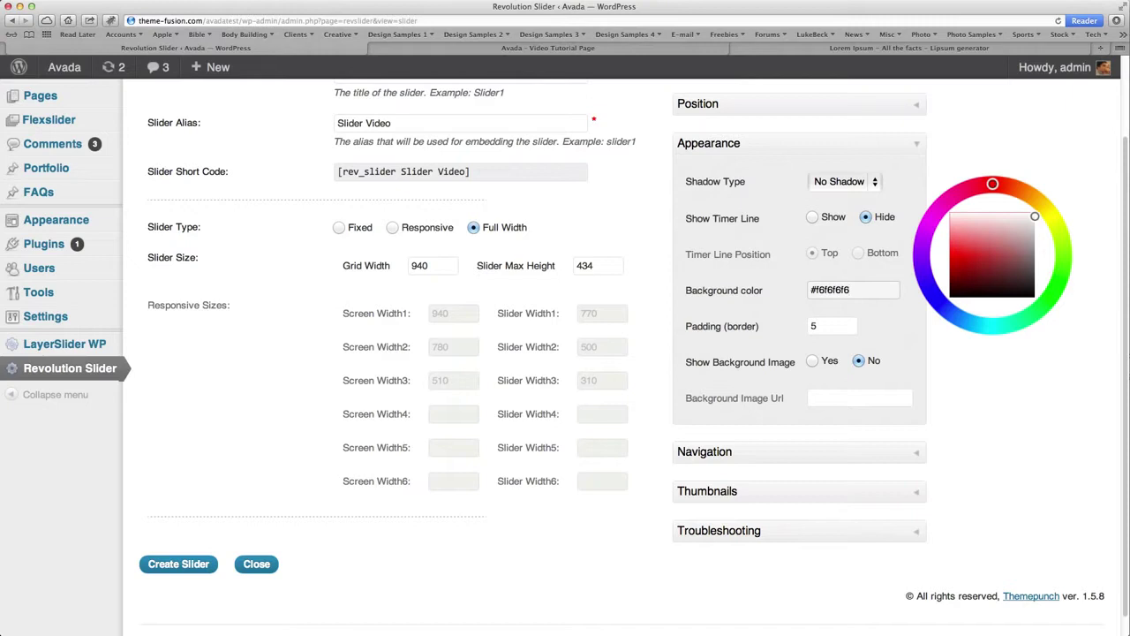
left_click(978, 406)
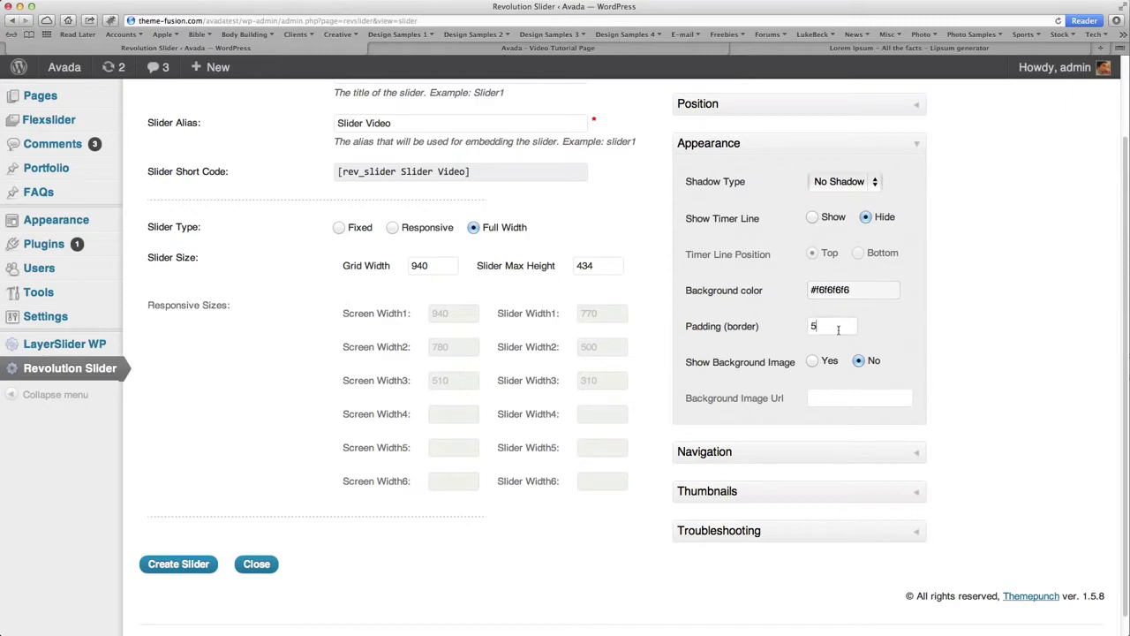
key("BackSpace")
type("0")
left_click(918, 145)
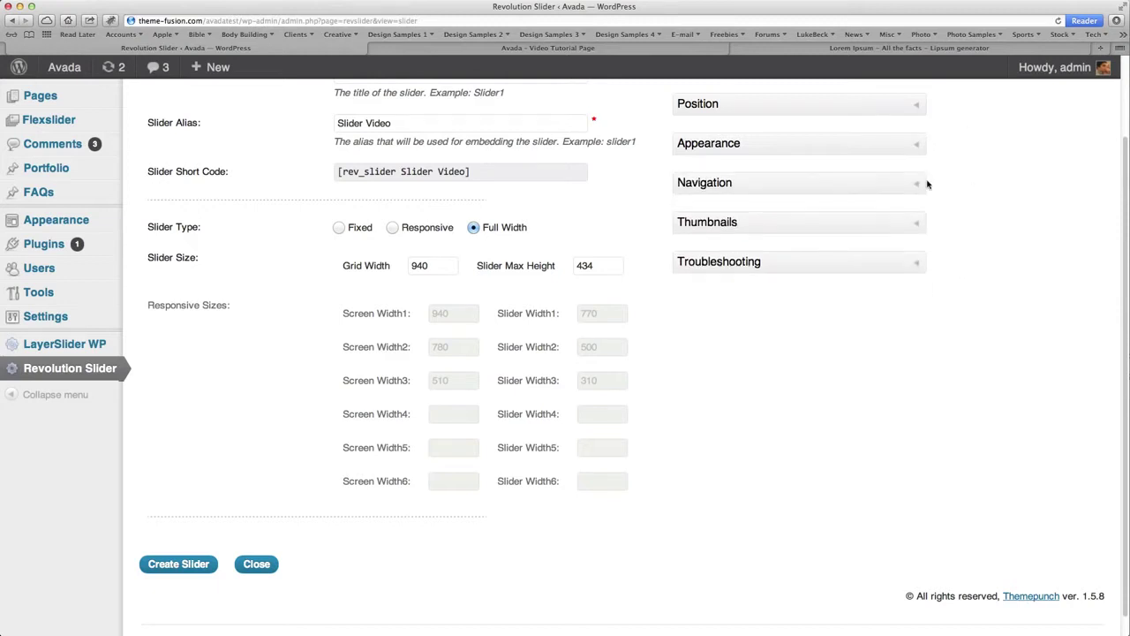
Check the Navigation options of the slider and create it.
left_click(917, 186)
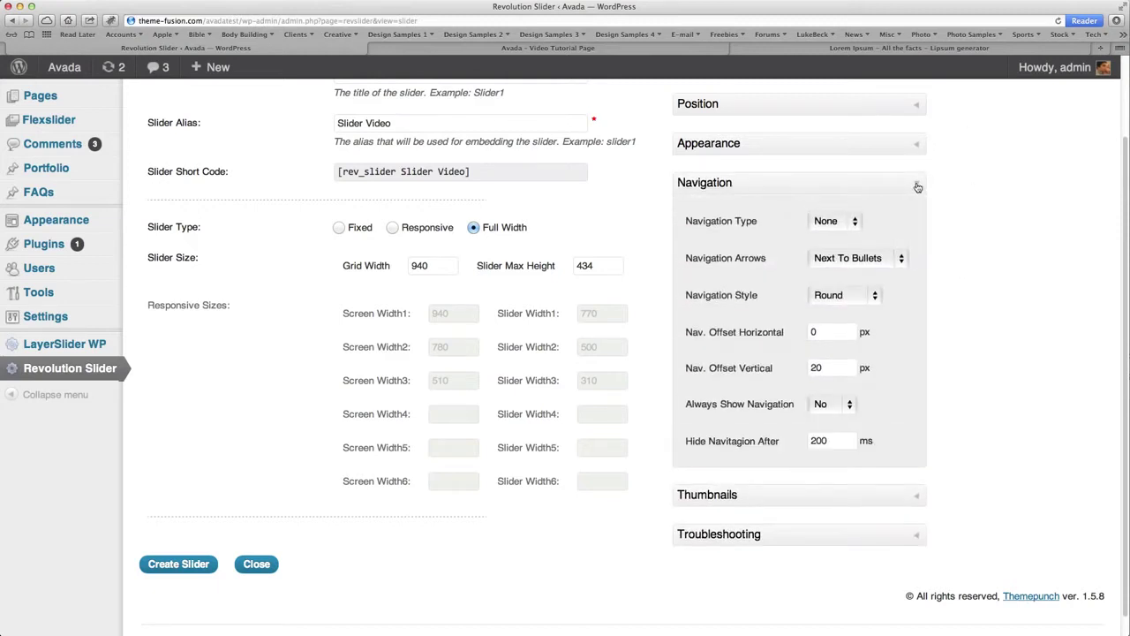
left_click(917, 185)
scroll(832, 451, "up", 1)
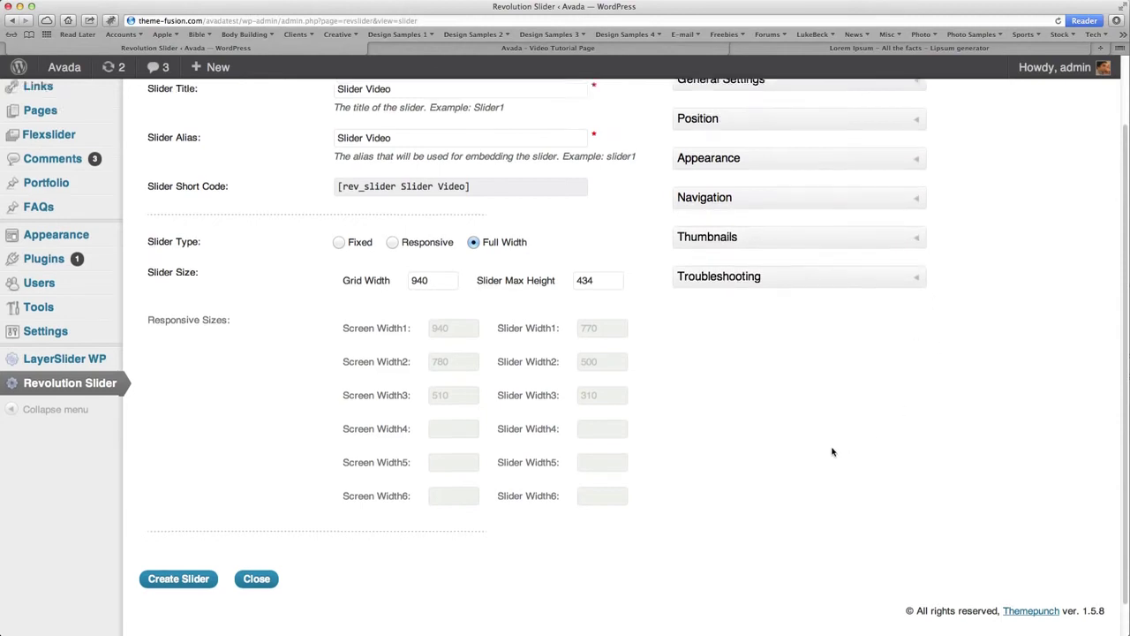
scroll(832, 450, "up", 3)
scroll(830, 449, "down", 5)
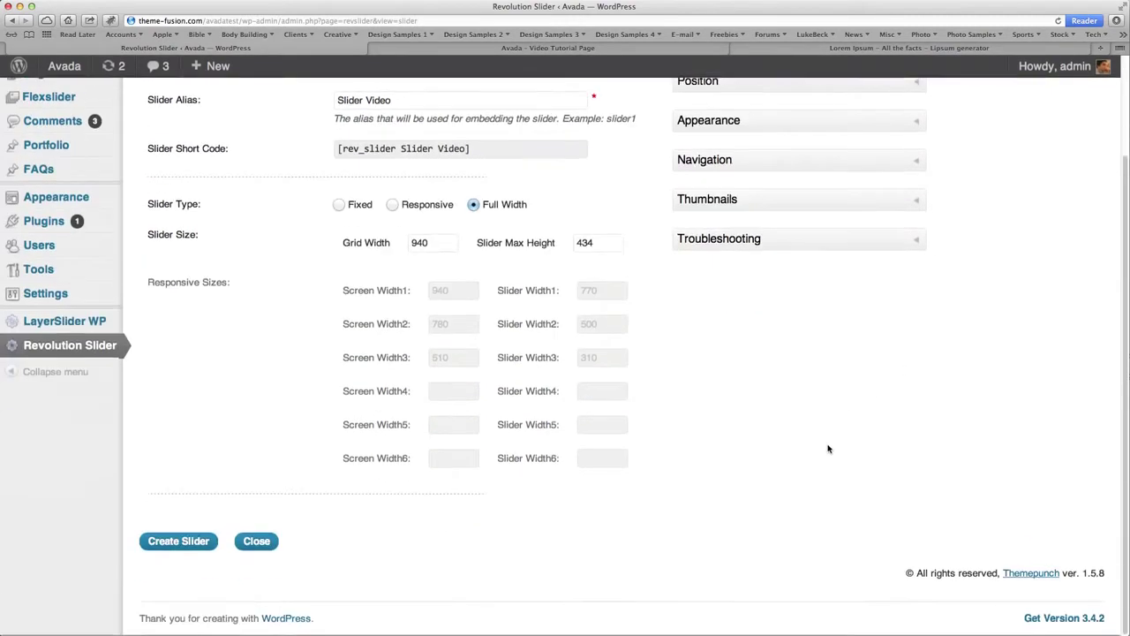
left_click(202, 547)
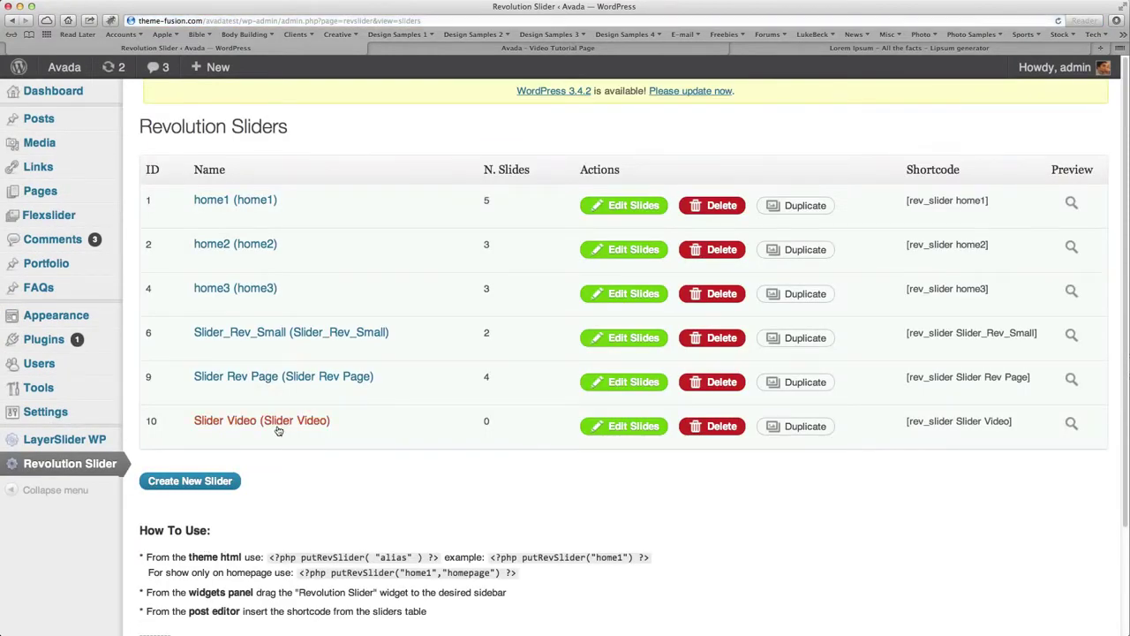
Add a new slide to Slider Video using bkgd1.png uploaded from the slider rev folder.
left_click(632, 427)
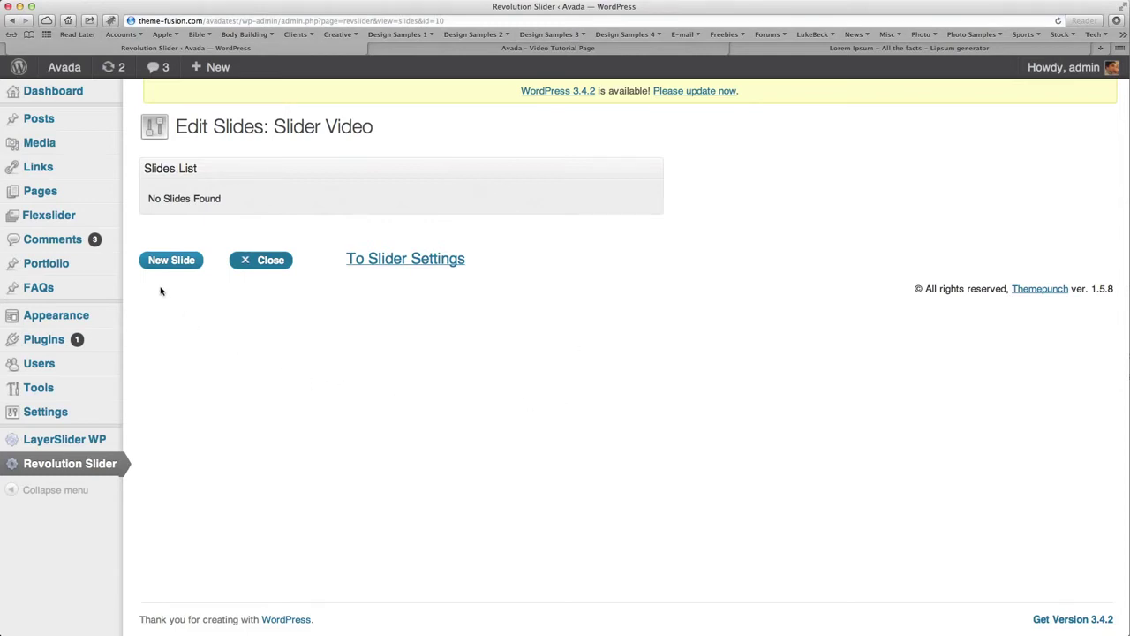
left_click(171, 260)
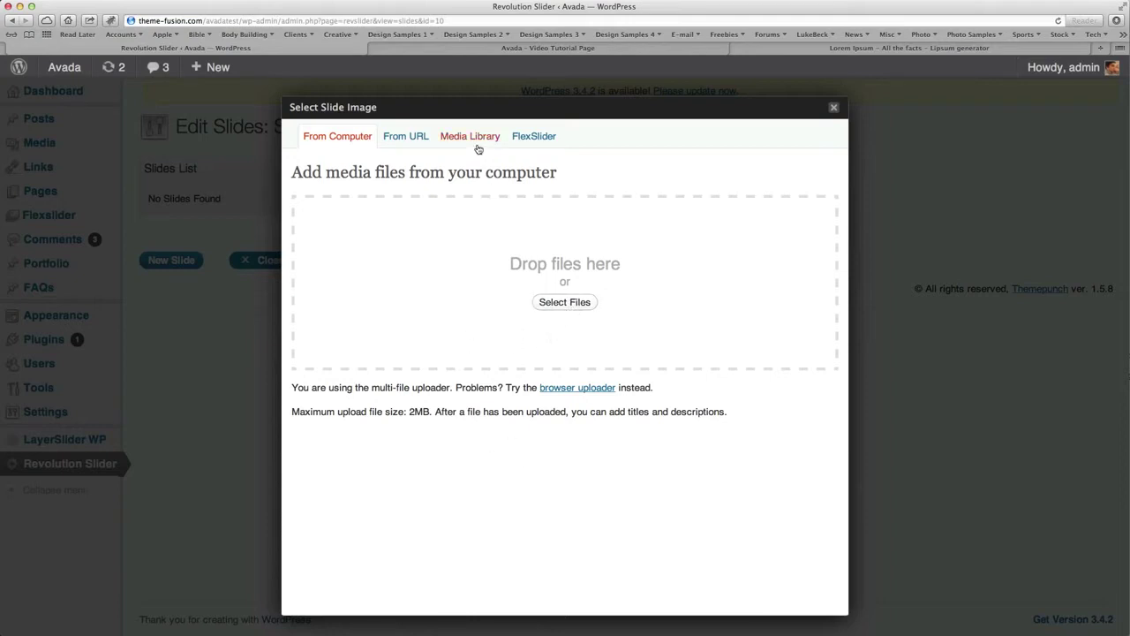
left_click(565, 302)
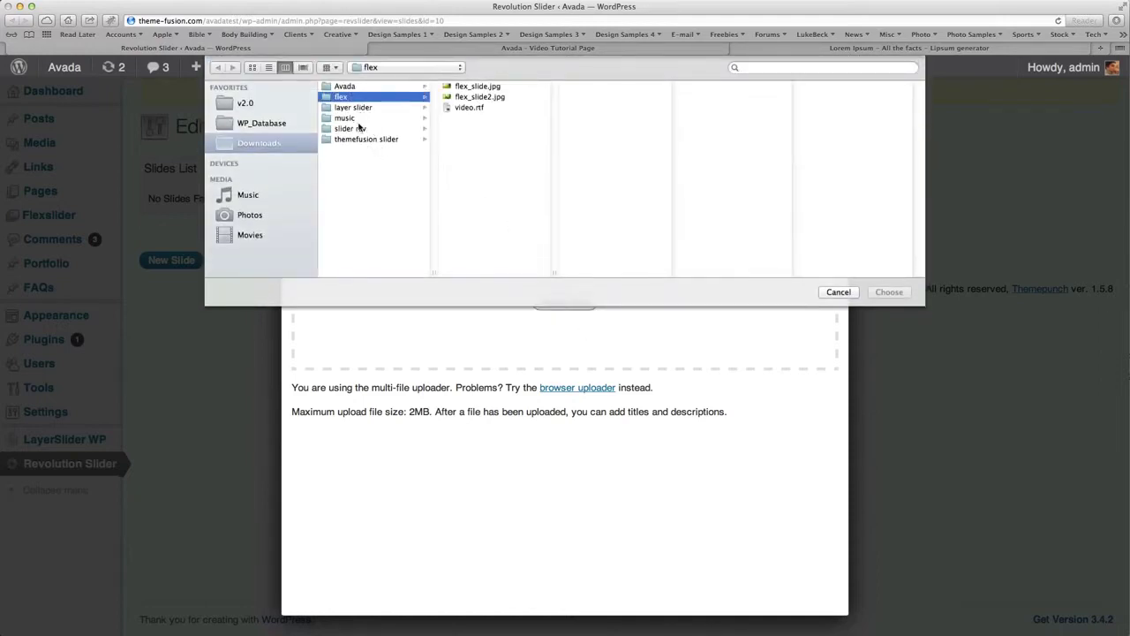
left_click(360, 129)
left_click(476, 87)
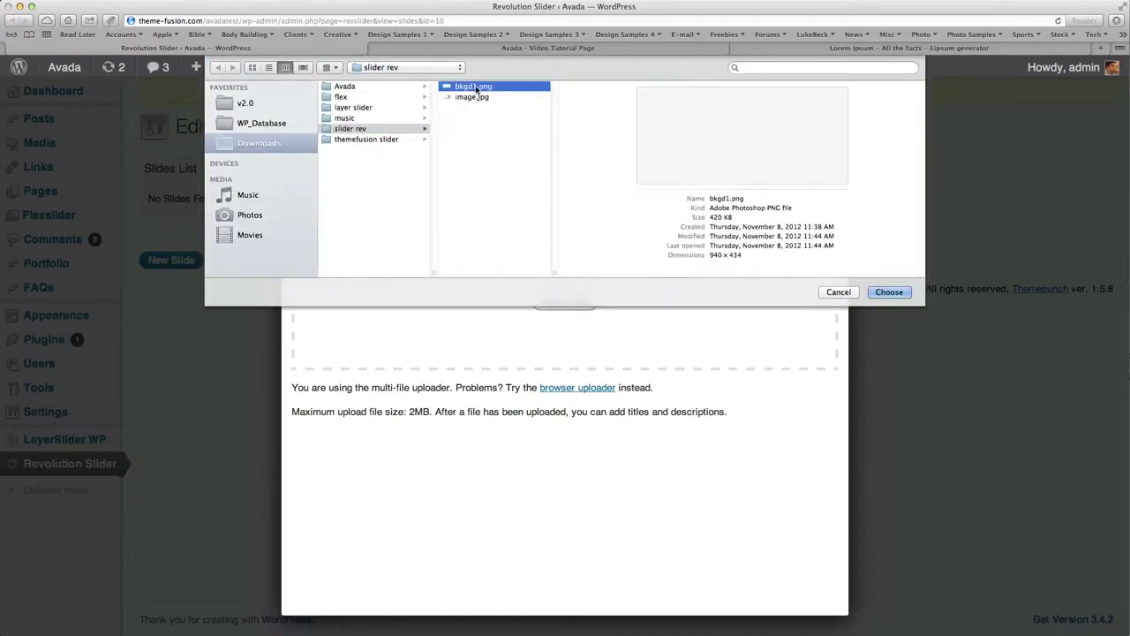
left_click(890, 292)
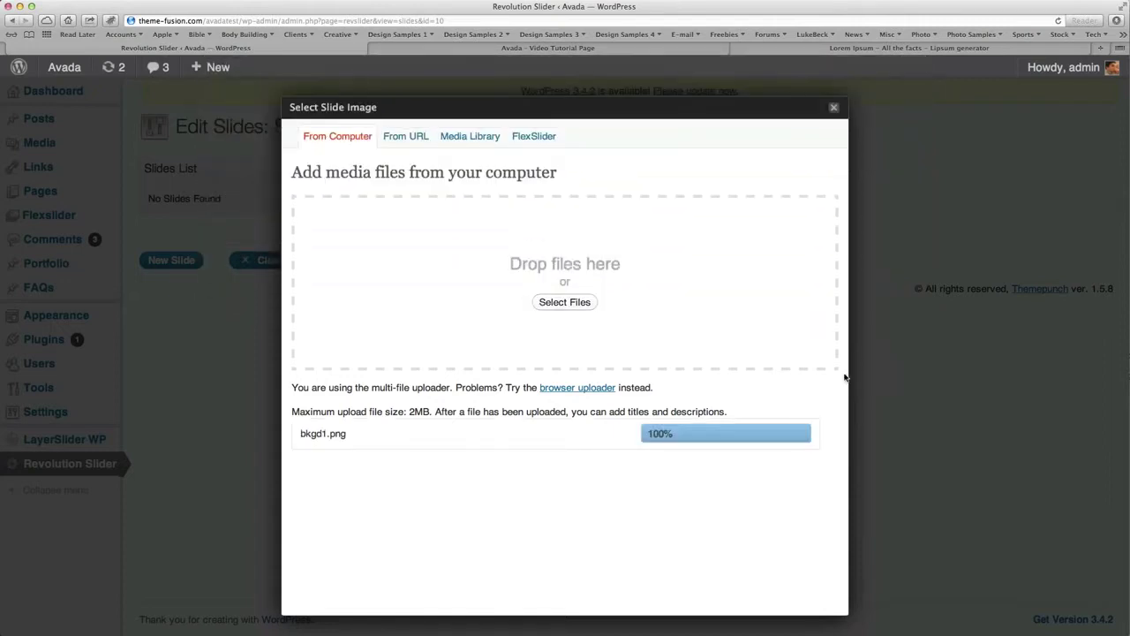
scroll(761, 465, "down", 5)
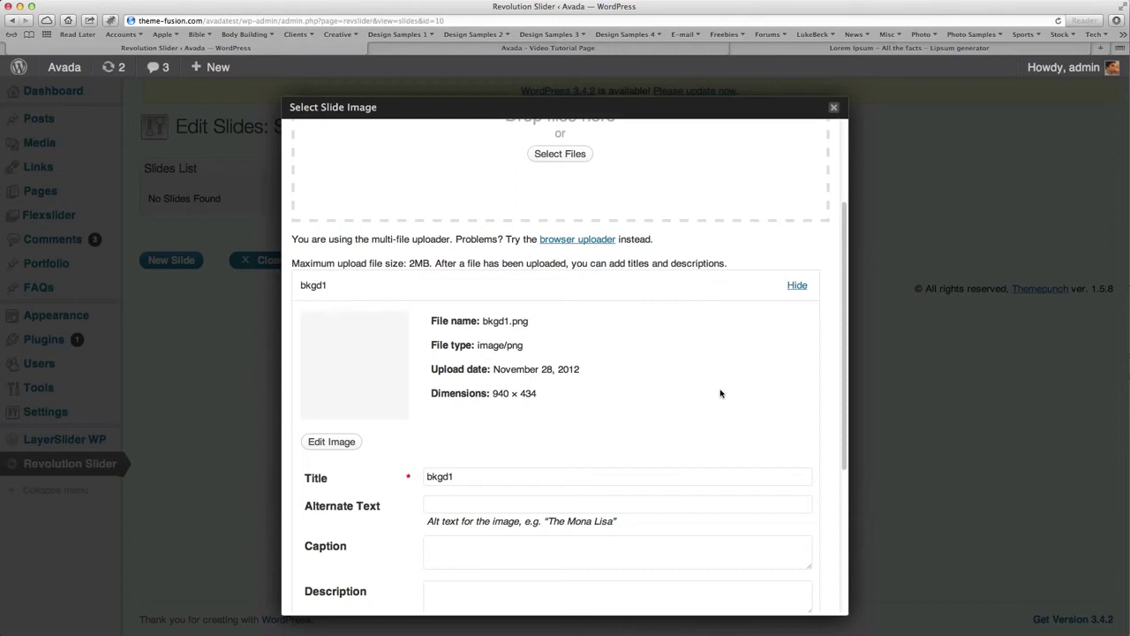
scroll(721, 393, "down", 8)
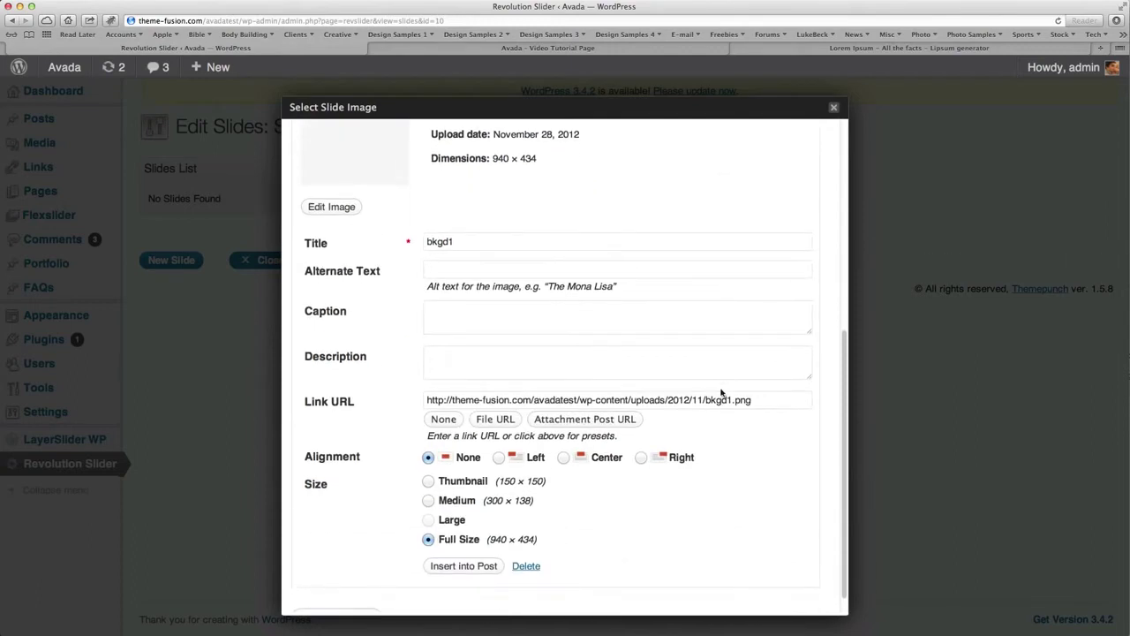
left_click(463, 568)
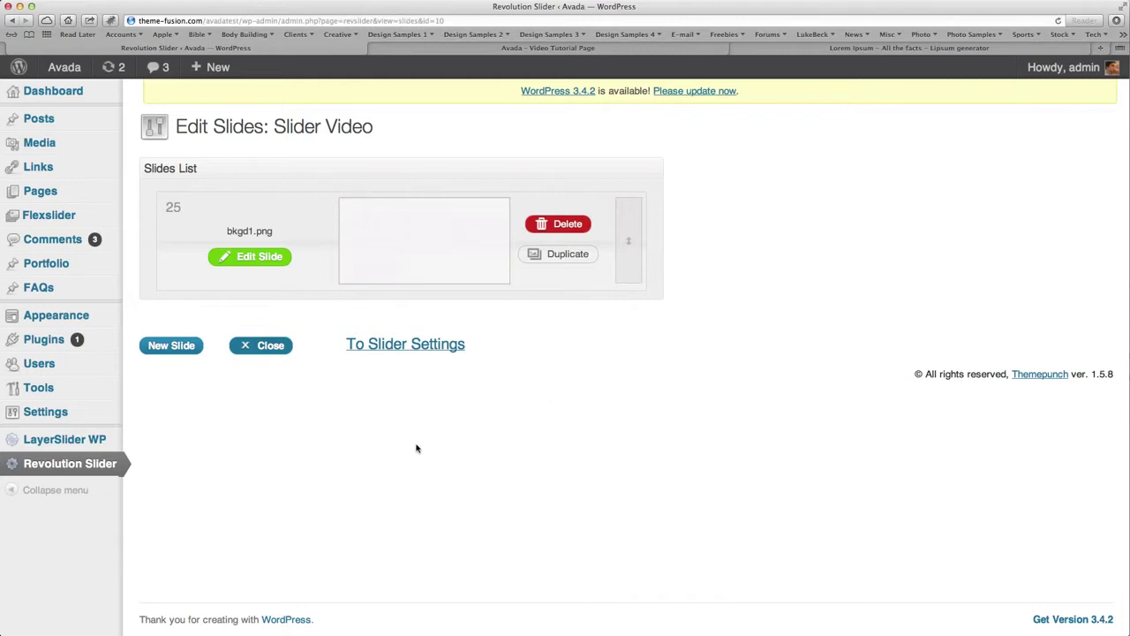
Open the bkgd1.png slide for editing and set its transition to Slide Horizontal and its delay to 7500.
left_click(259, 257)
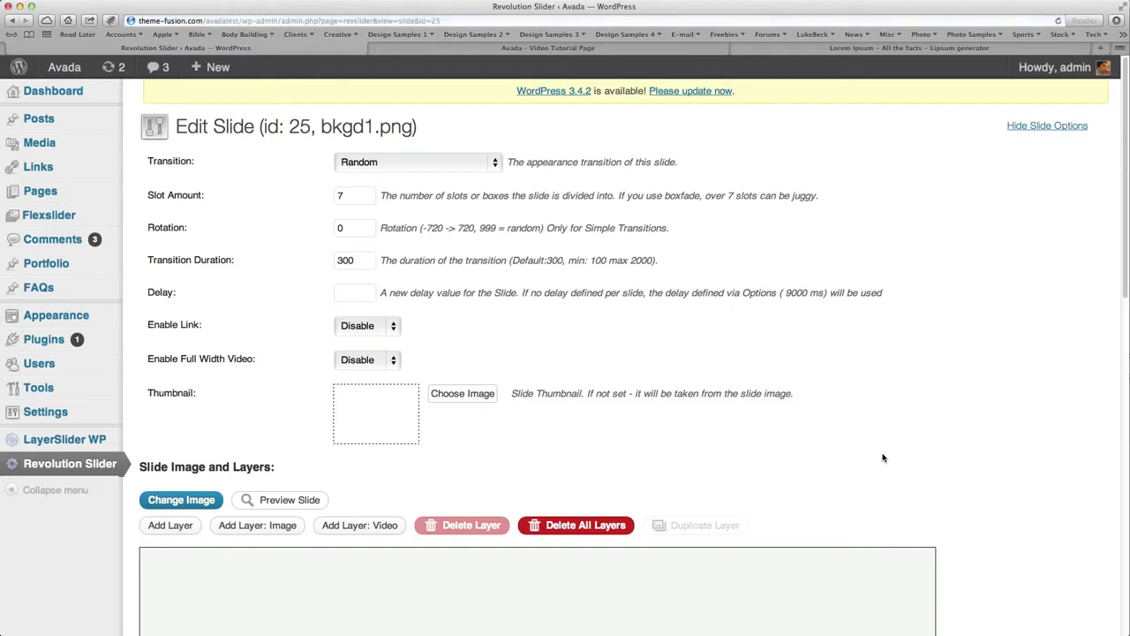
scroll(804, 456, "down", 1)
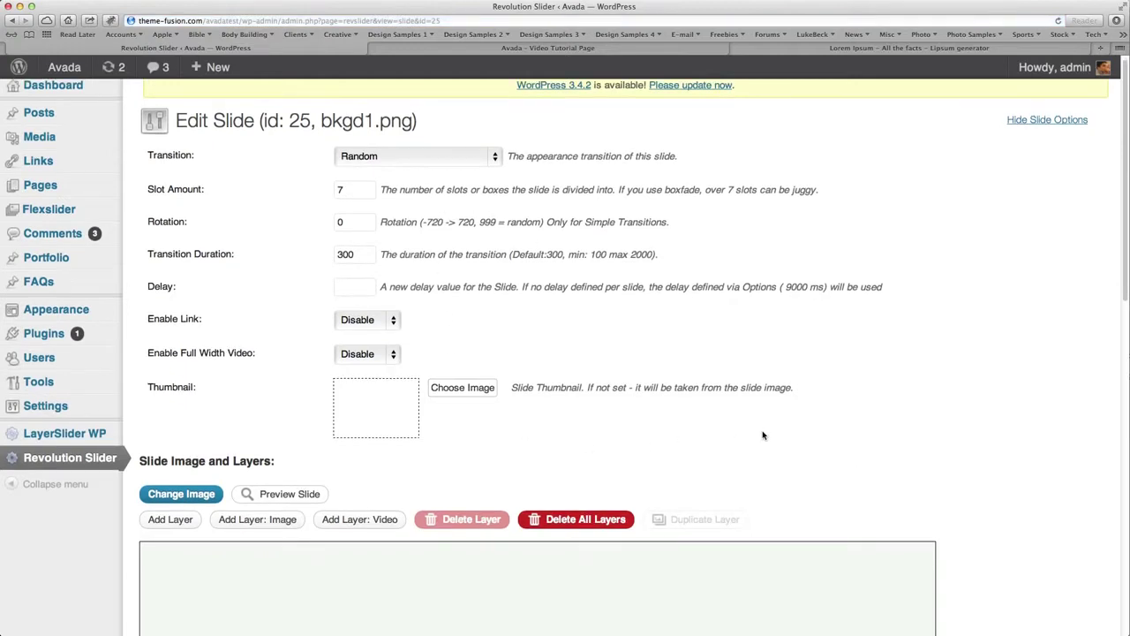
scroll(765, 436, "up", 1)
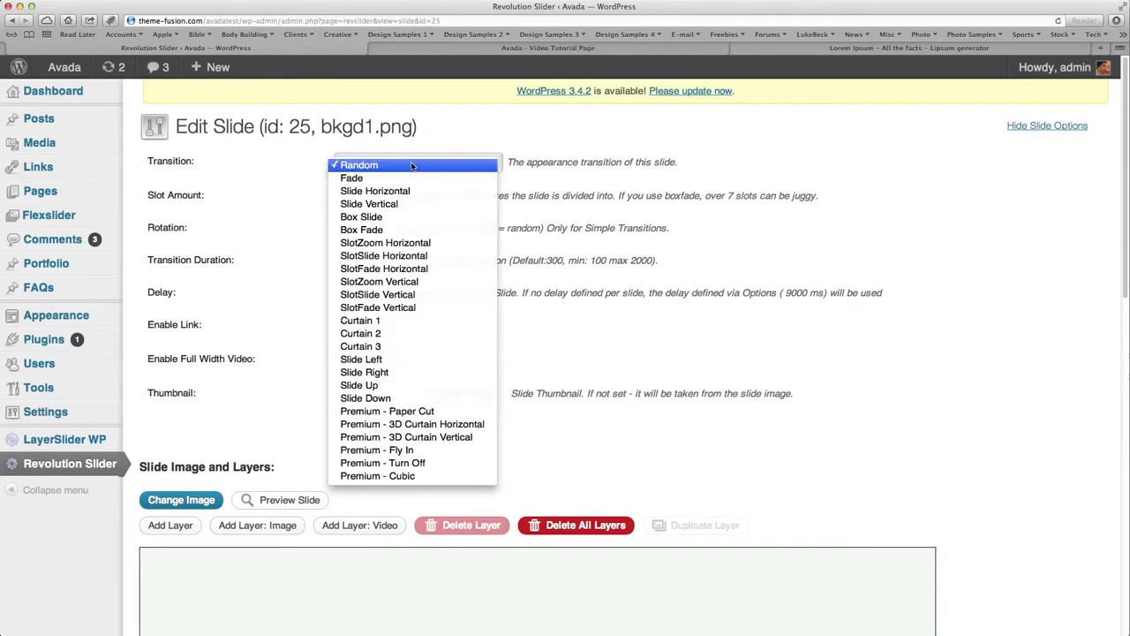
left_click(411, 190)
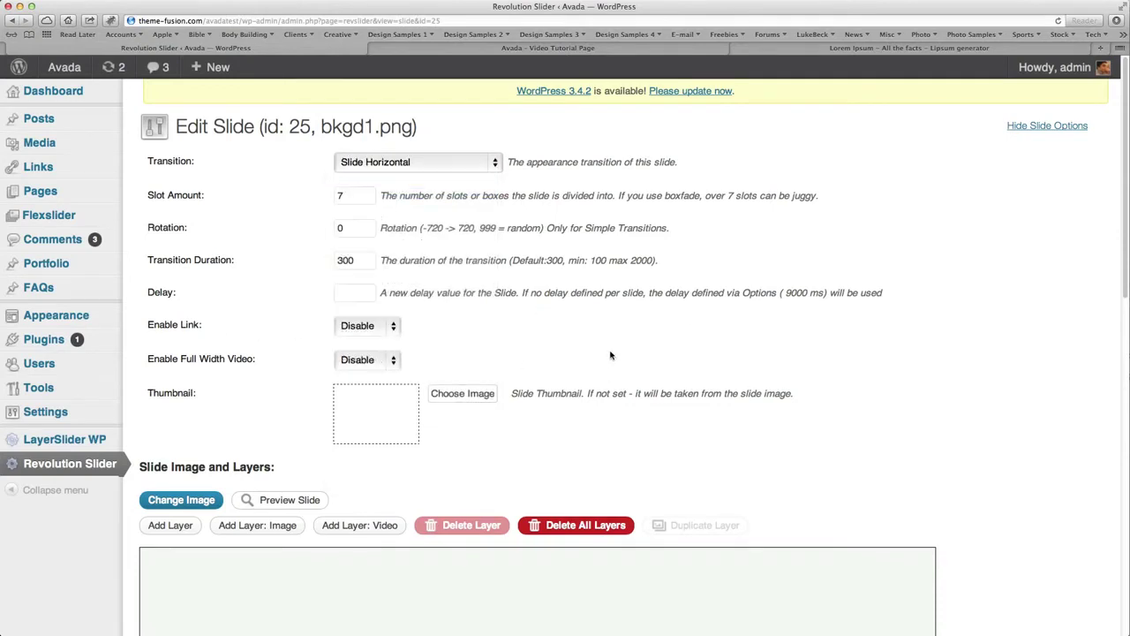
left_click(359, 297)
type("75")
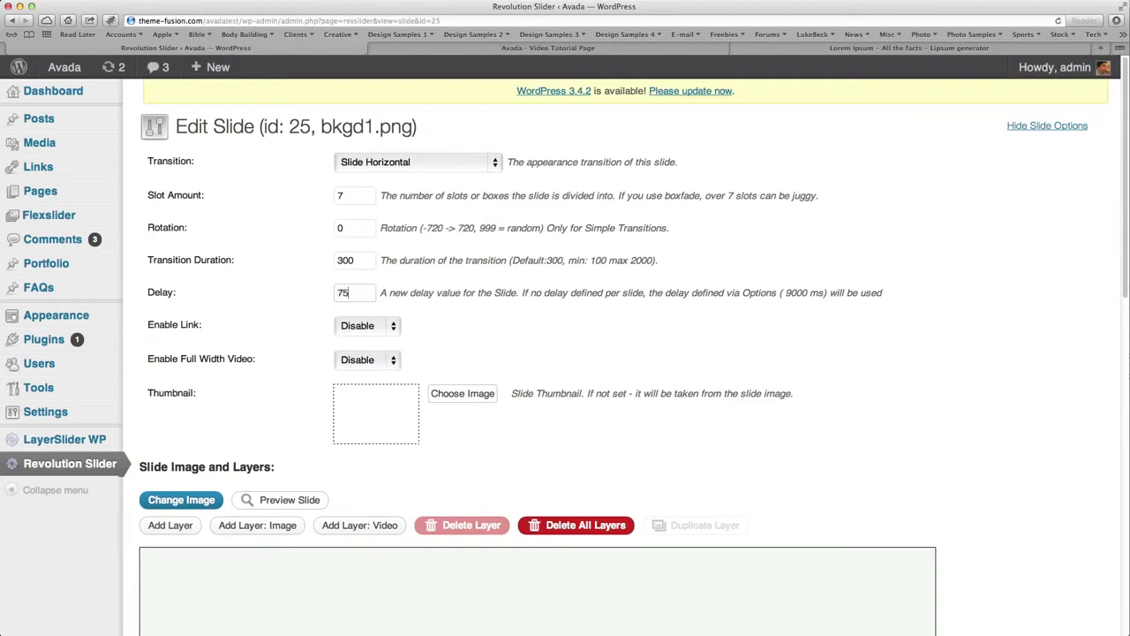
type("00")
Look over the slide's layer canvas, timeline, Layer Params and Layers Sorting areas.
scroll(869, 445, "down", 6)
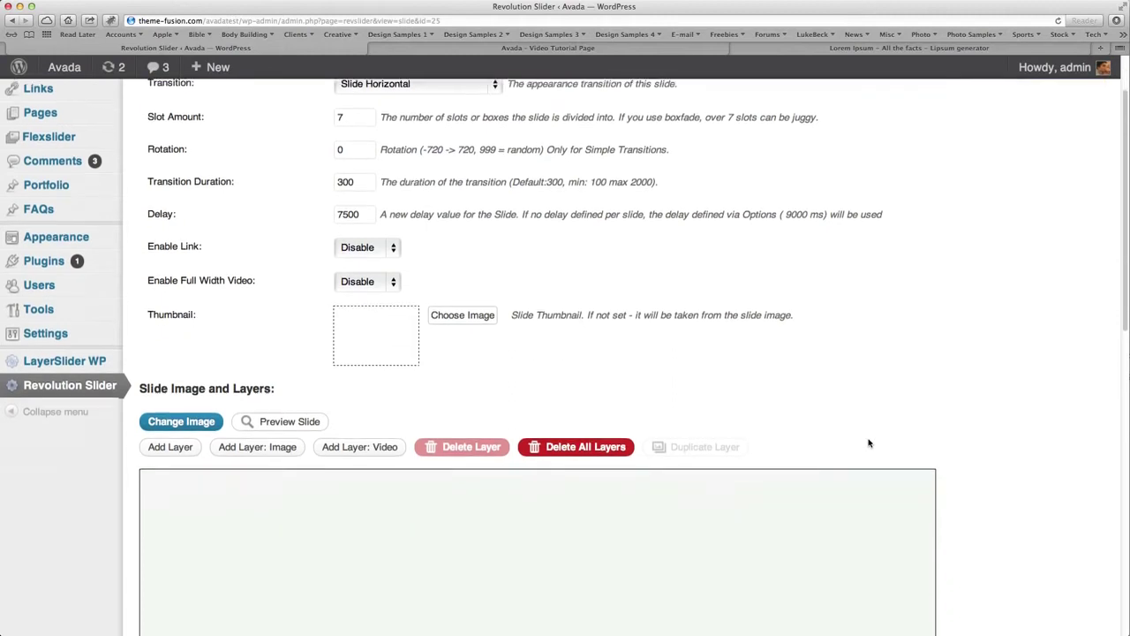
scroll(914, 436, "down", 5)
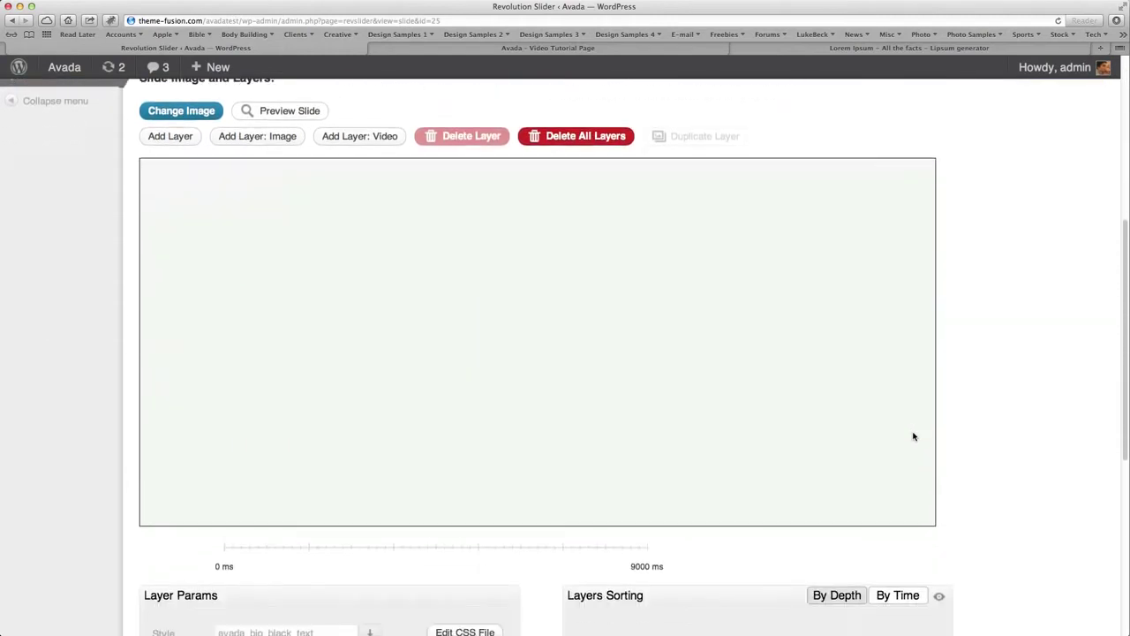
scroll(915, 442, "up", 4)
scroll(916, 447, "up", 2)
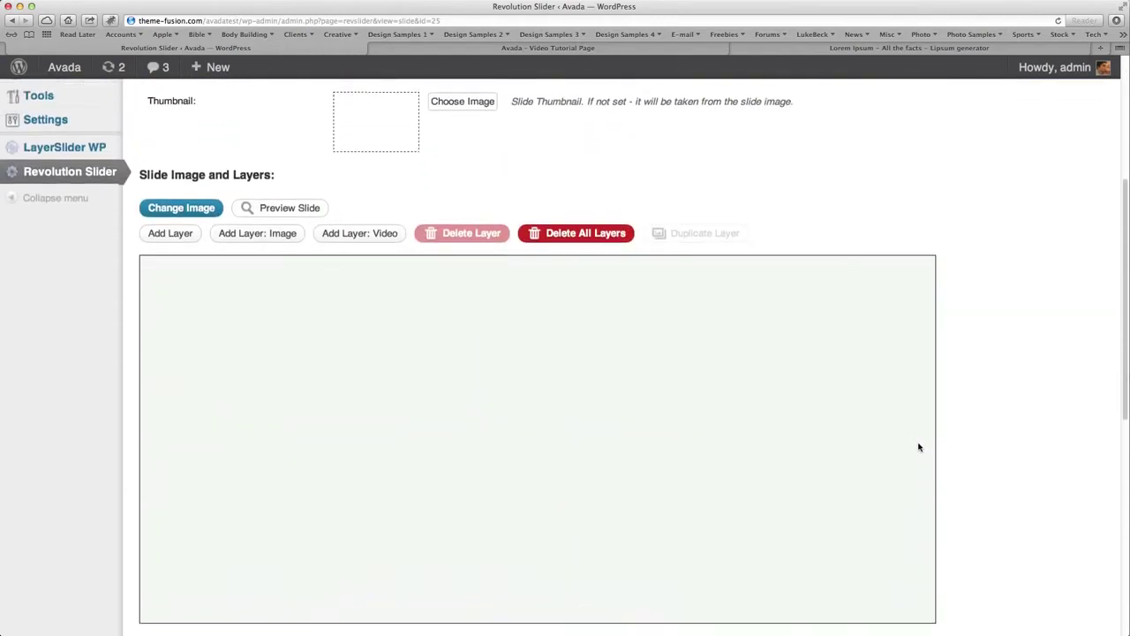
scroll(919, 447, "down", 3)
scroll(918, 447, "up", 1)
scroll(916, 447, "down", 5)
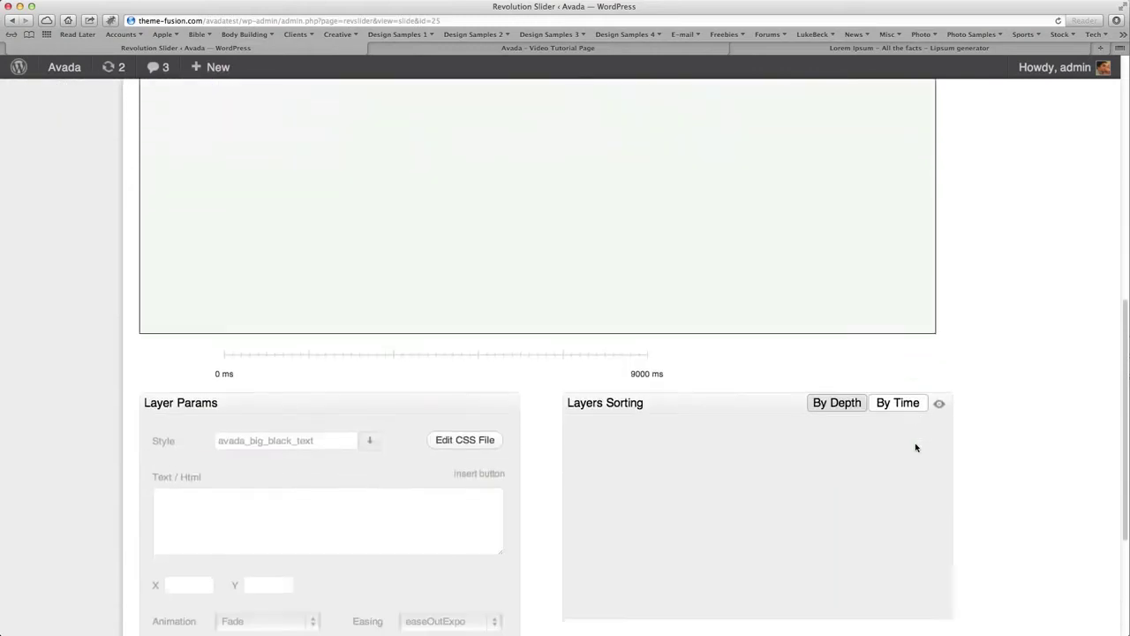
scroll(915, 447, "up", 5)
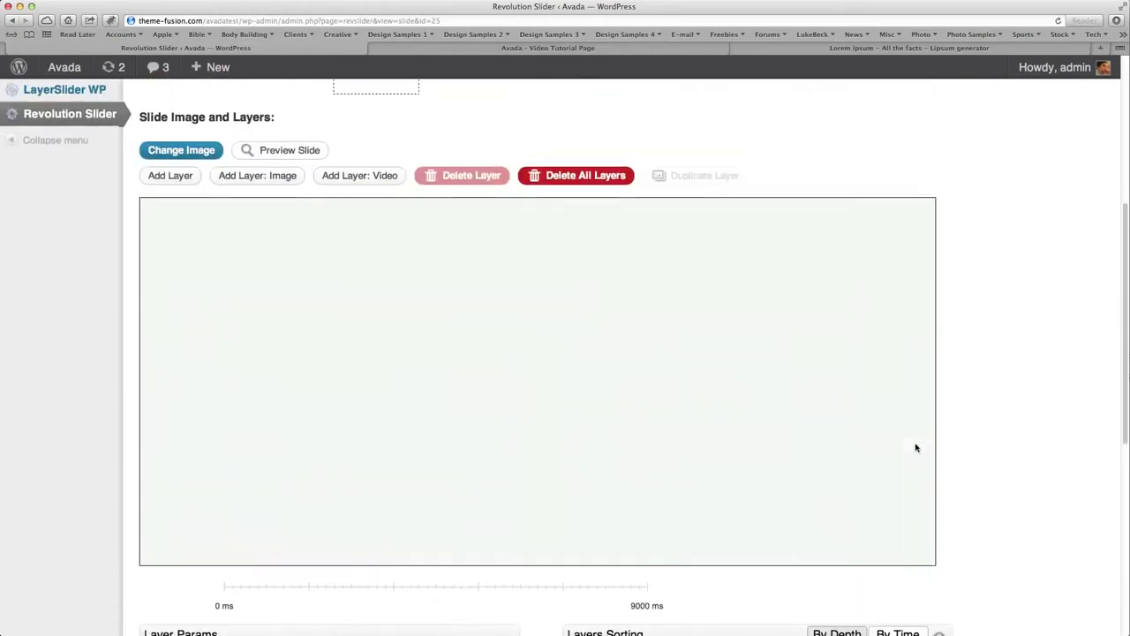
Add an image layer to the slide using image.jpg uploaded from the slider rev folder.
left_click(273, 184)
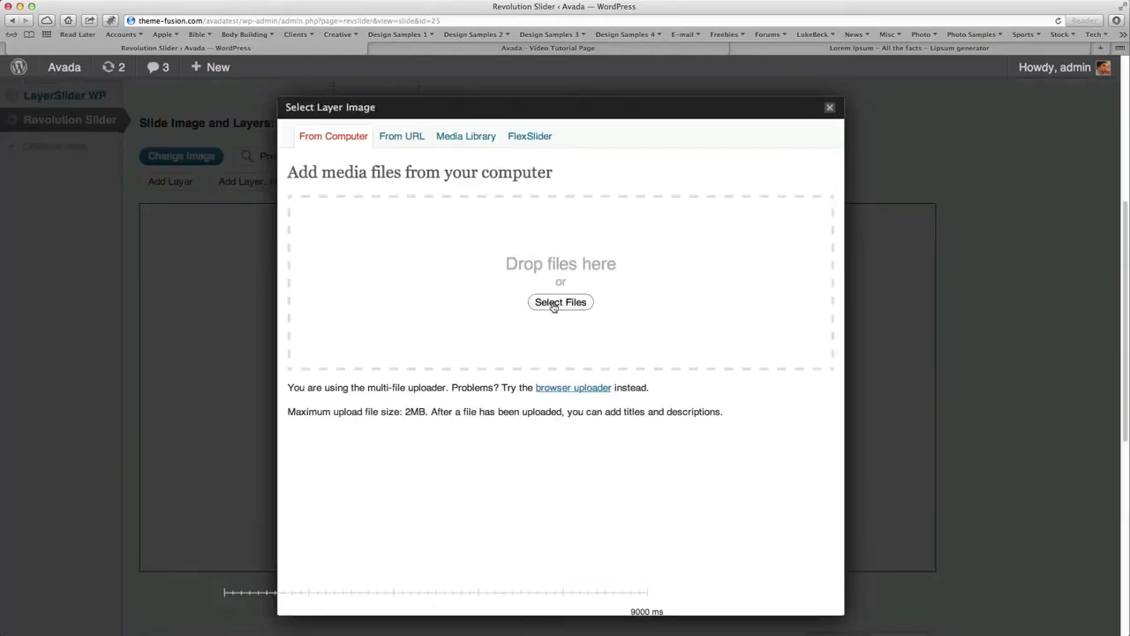
left_click(561, 303)
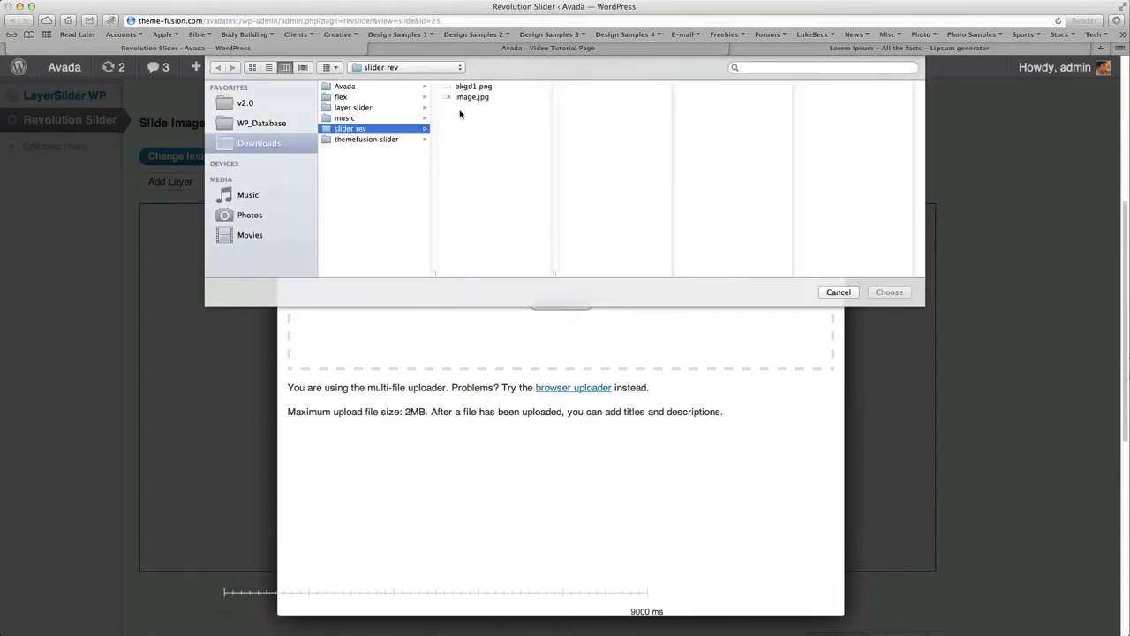
left_click(465, 97)
left_click(889, 292)
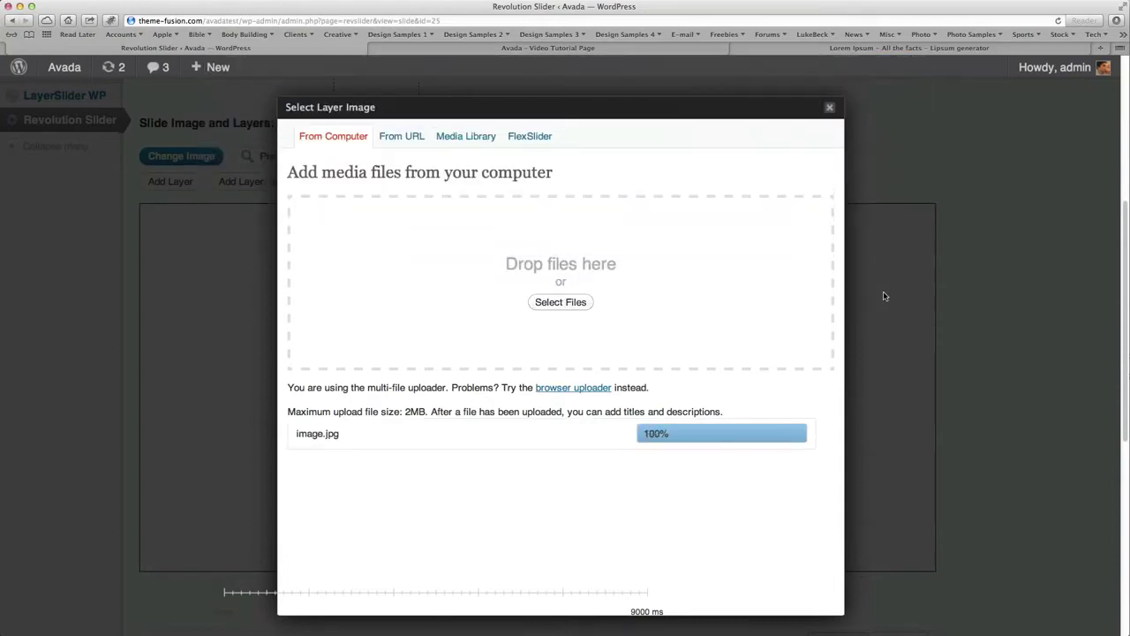
scroll(674, 450, "down", 5)
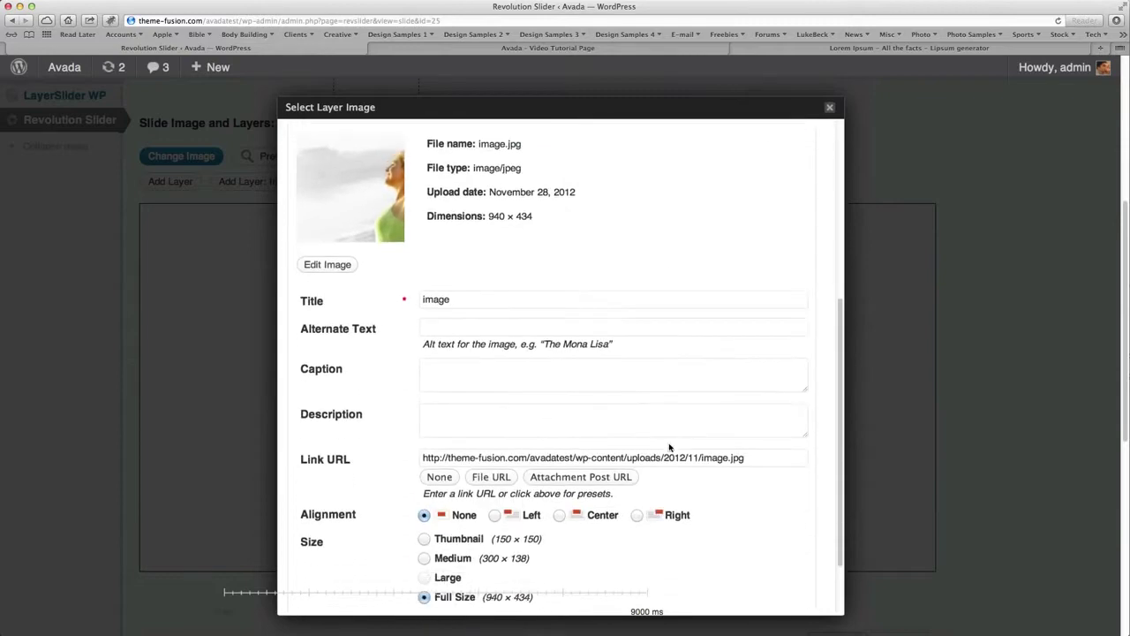
scroll(669, 448, "down", 2)
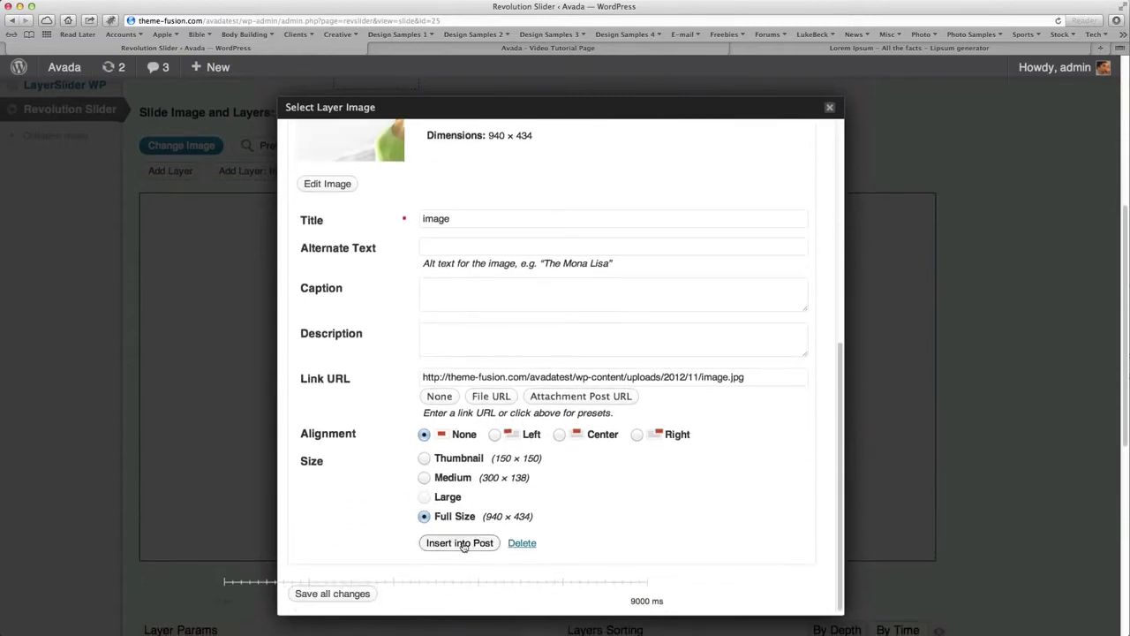
Move the image layer over the slide canvas and set both its X and Y position to 0.
scroll(871, 426, "up", 5)
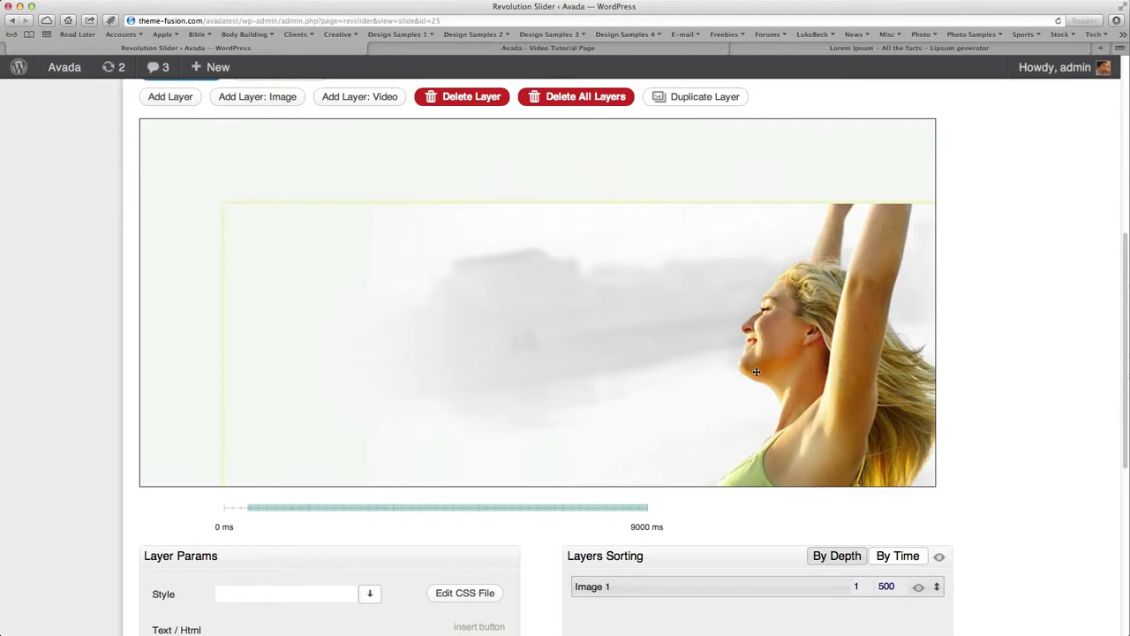
left_click_drag(761, 370, 672, 285)
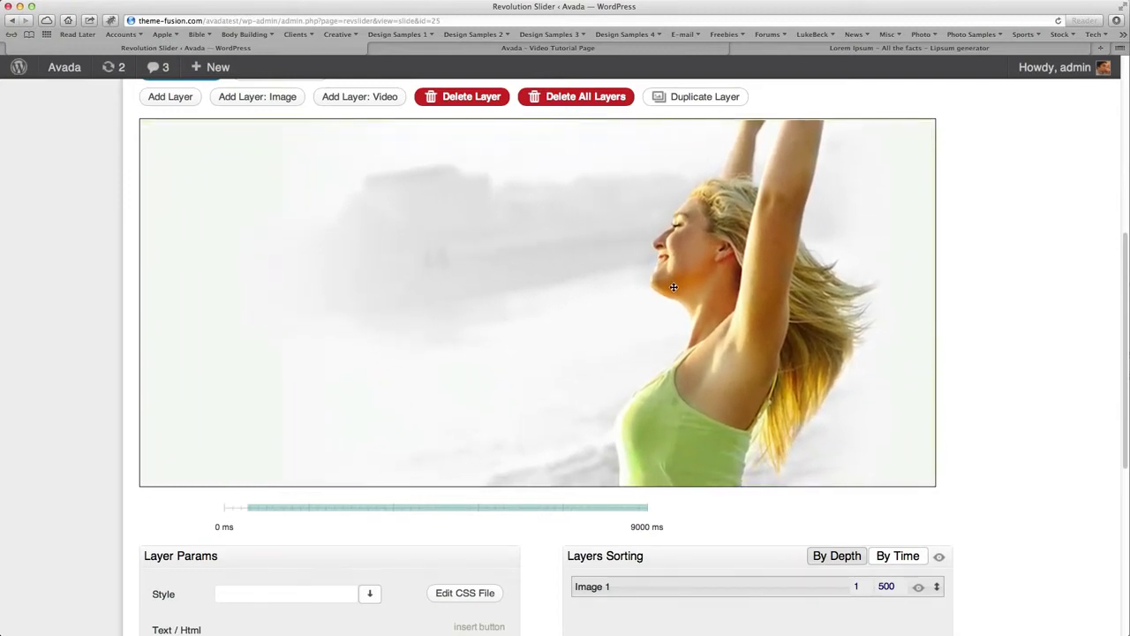
scroll(1022, 421, "down", 6)
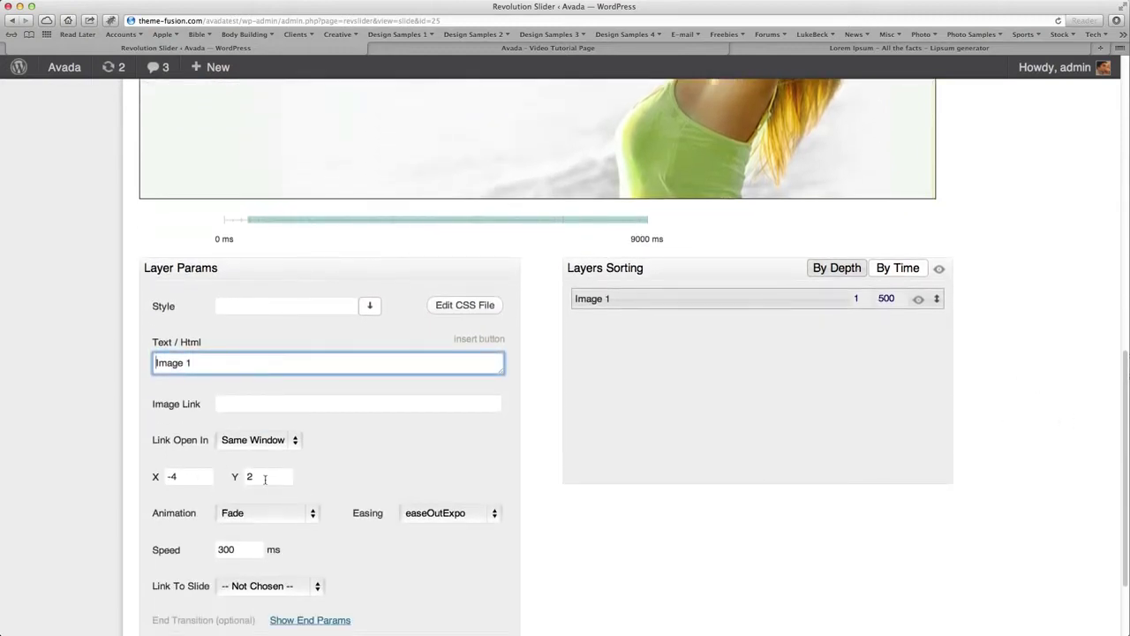
left_click_drag(195, 477, 156, 476)
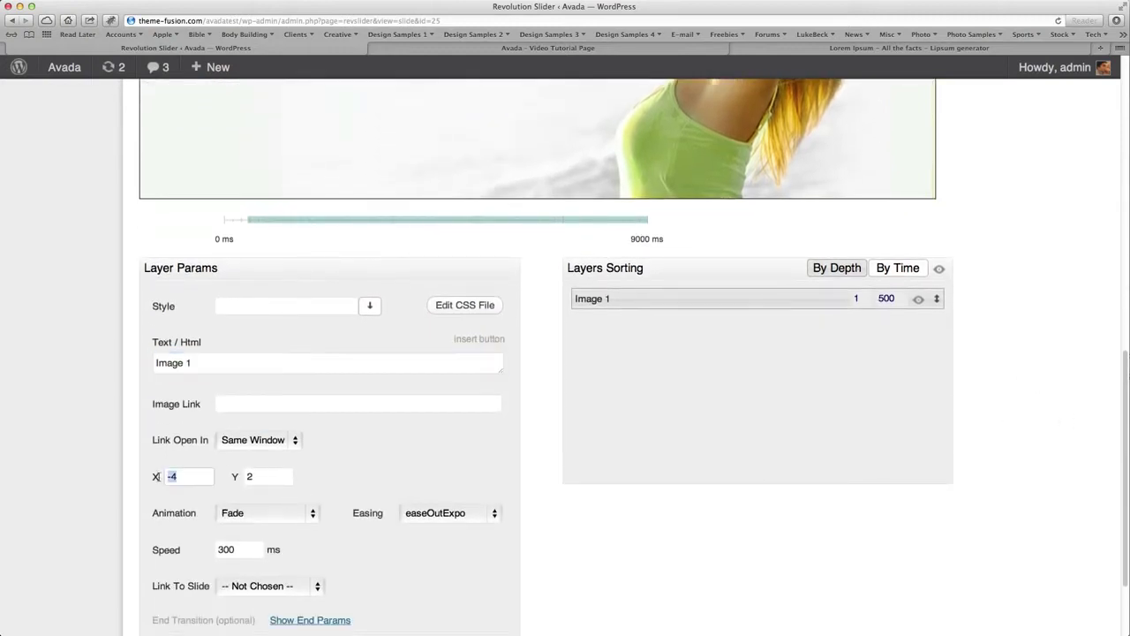
scroll(706, 476, "up", 5)
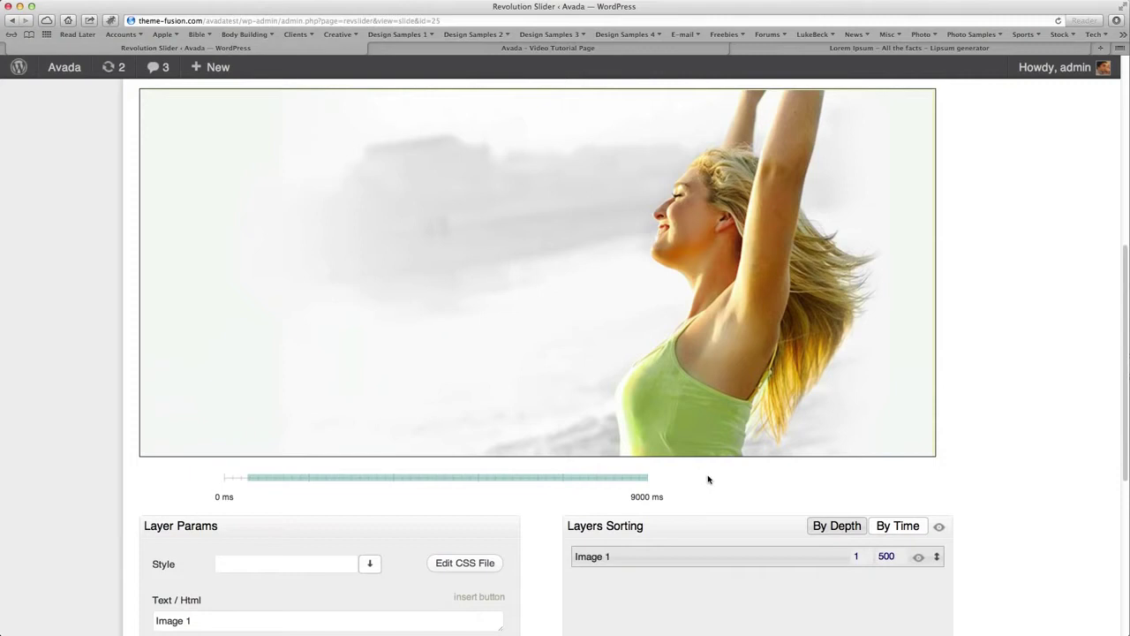
scroll(971, 475, "down", 6)
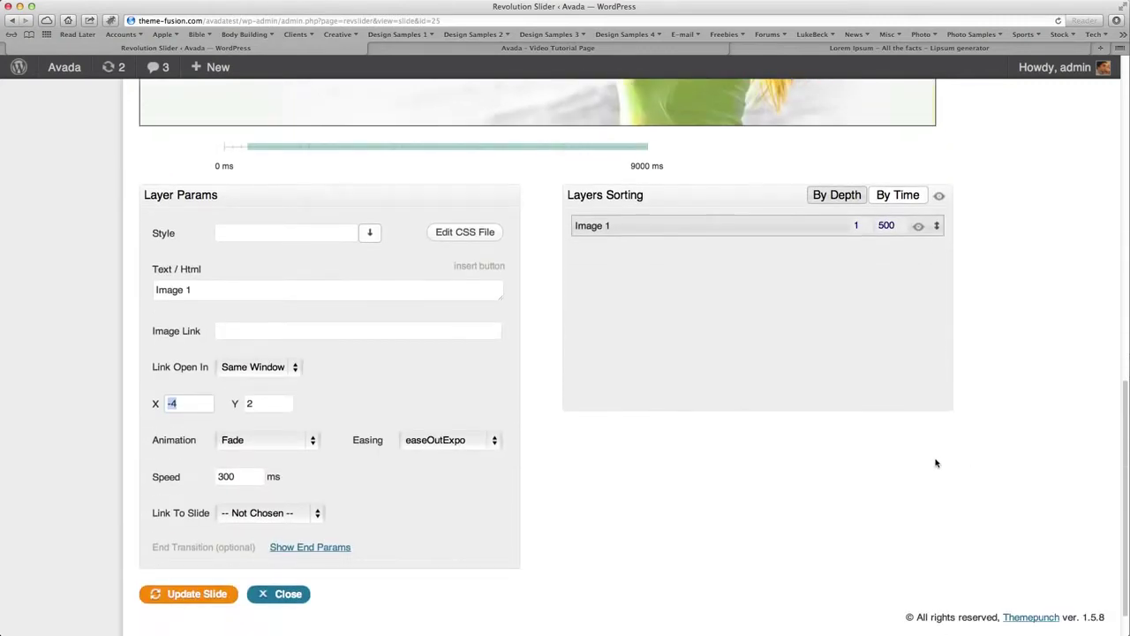
type("0")
key("Tab")
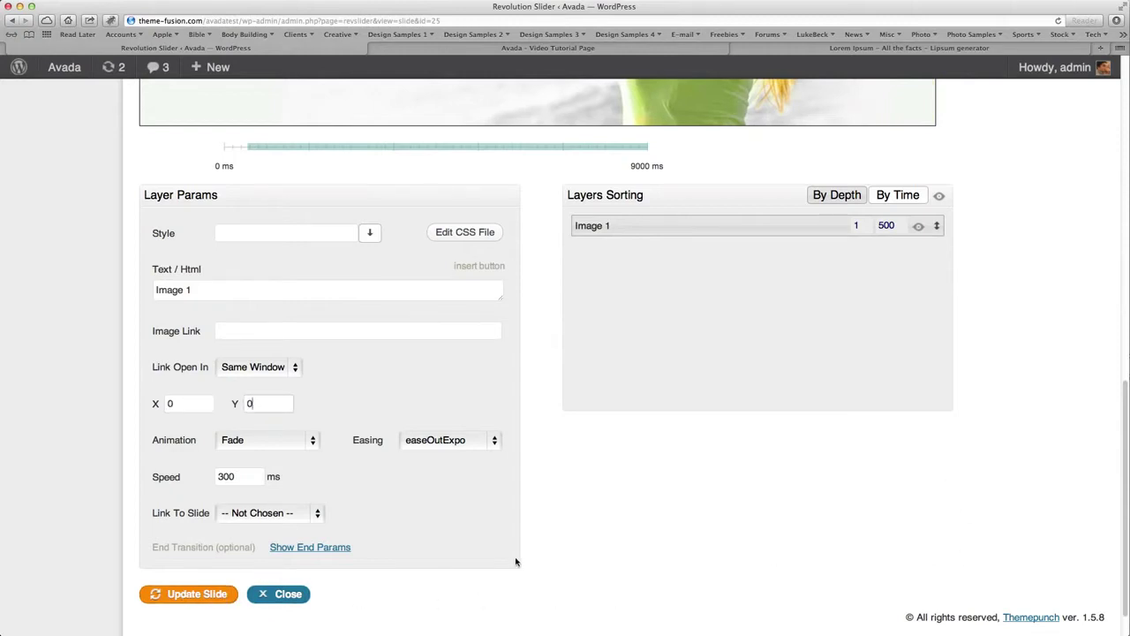
Check the image layer's placement on the canvas and its entry in Layers Sorting.
scroll(547, 565, "up", 5)
scroll(572, 568, "up", 3)
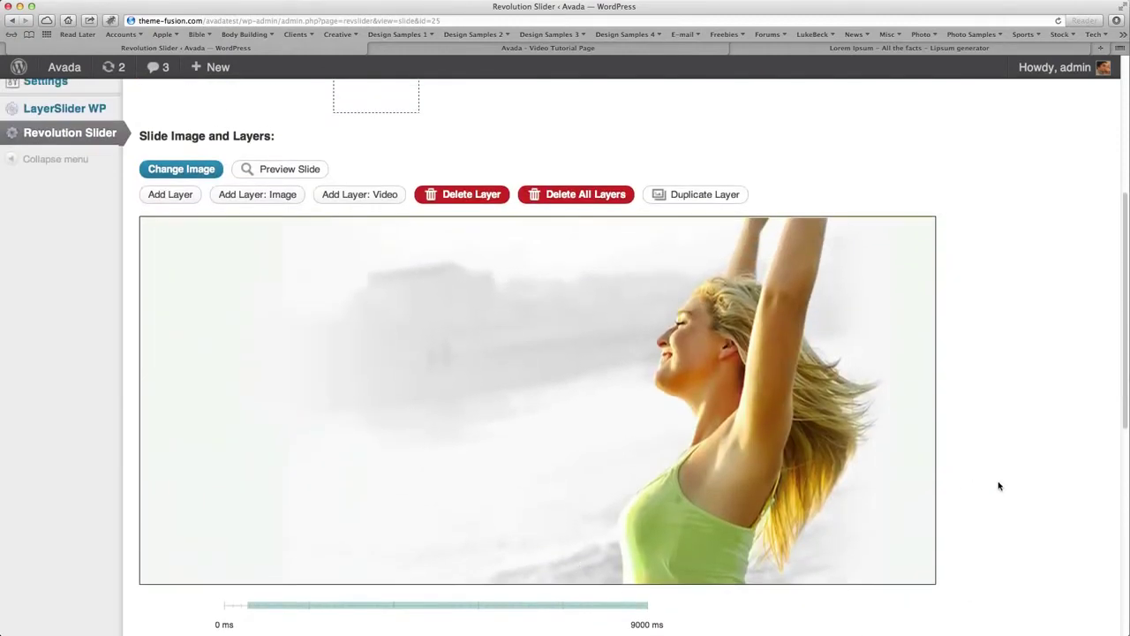
scroll(1000, 485, "down", 1)
scroll(997, 483, "down", 3)
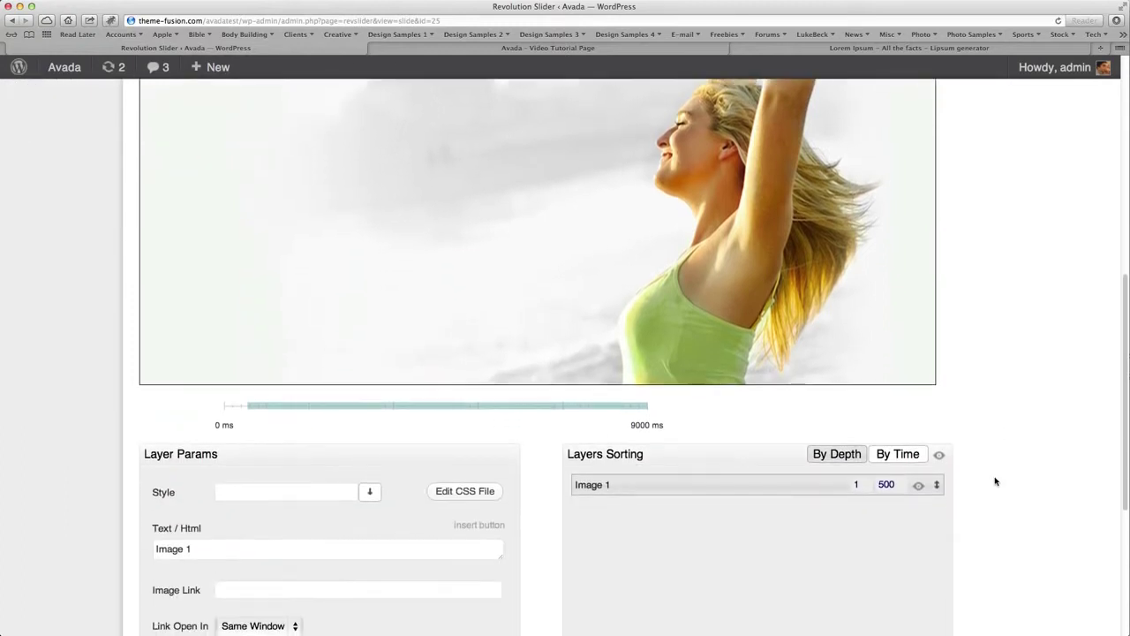
scroll(994, 480, "up", 2)
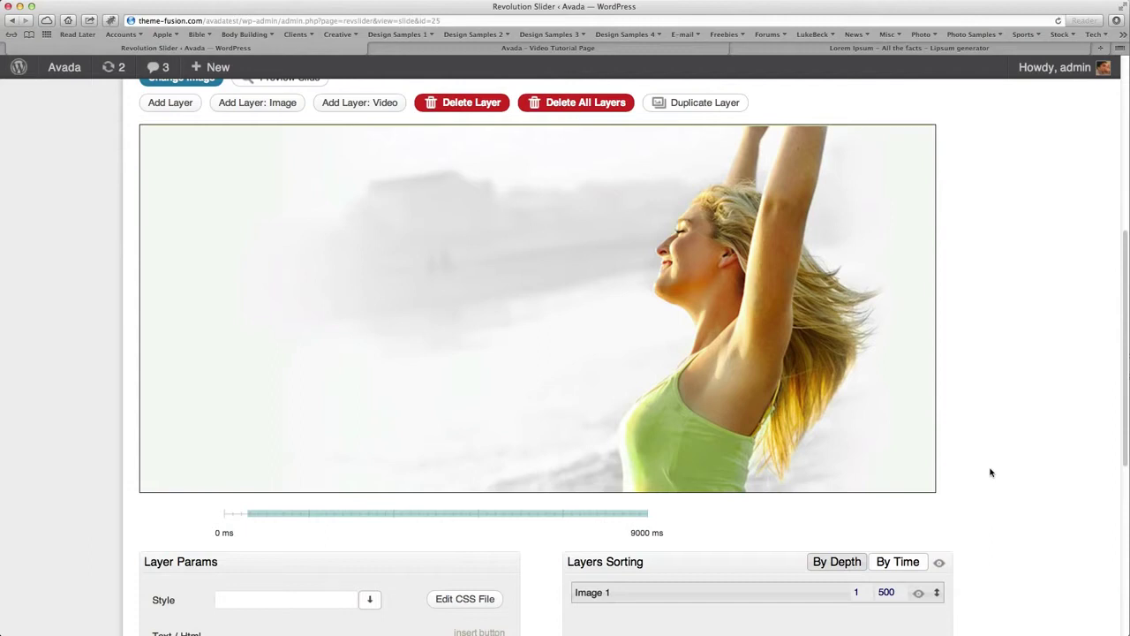
scroll(991, 472, "down", 3)
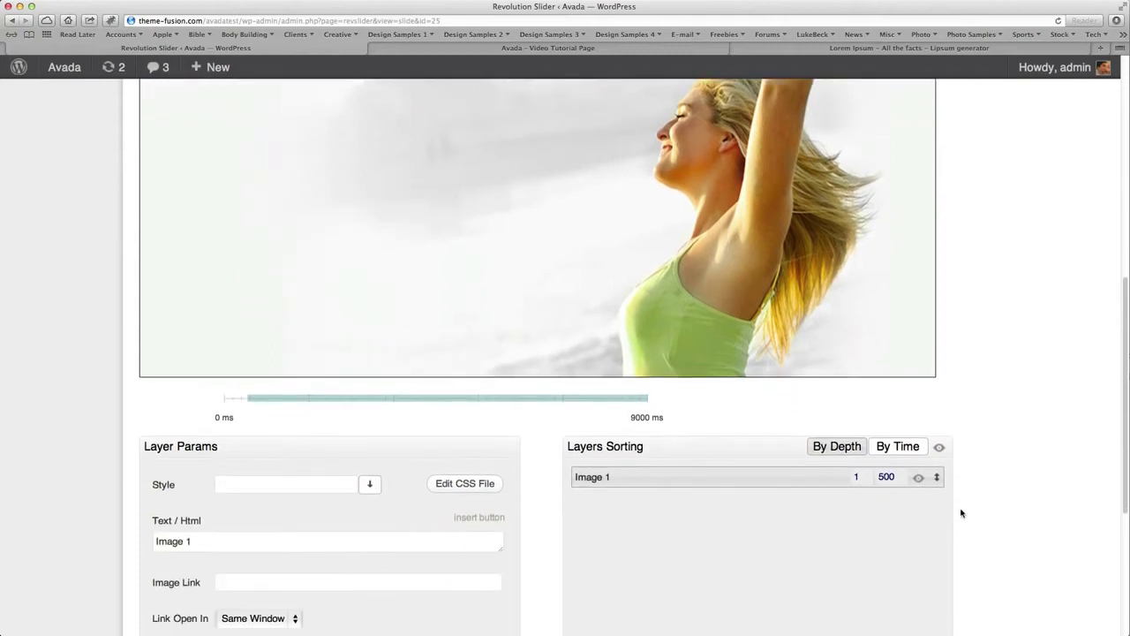
scroll(971, 507, "up", 3)
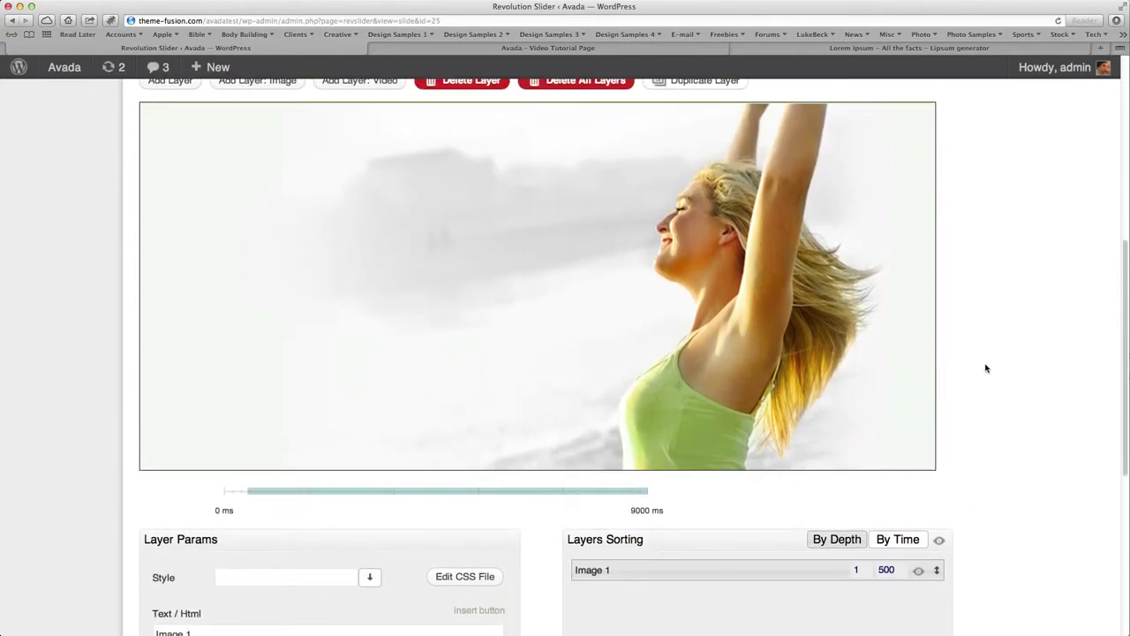
Examine the image layer's depth and start time values in Layers Sorting.
scroll(986, 368, "down", 3)
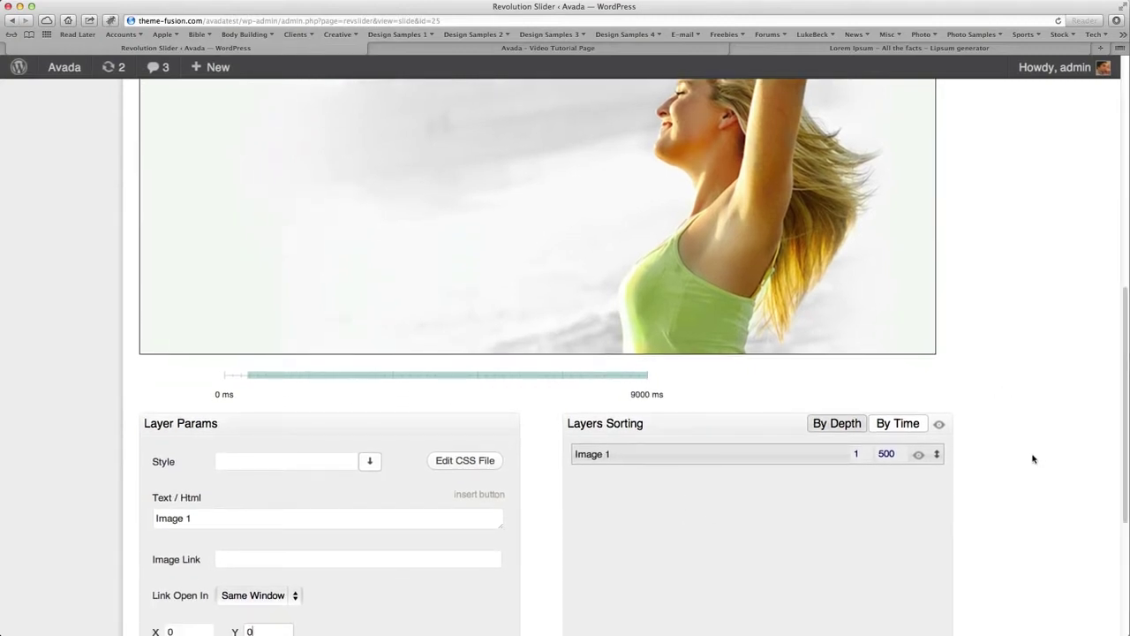
scroll(1032, 457, "up", 5)
scroll(1030, 456, "down", 7)
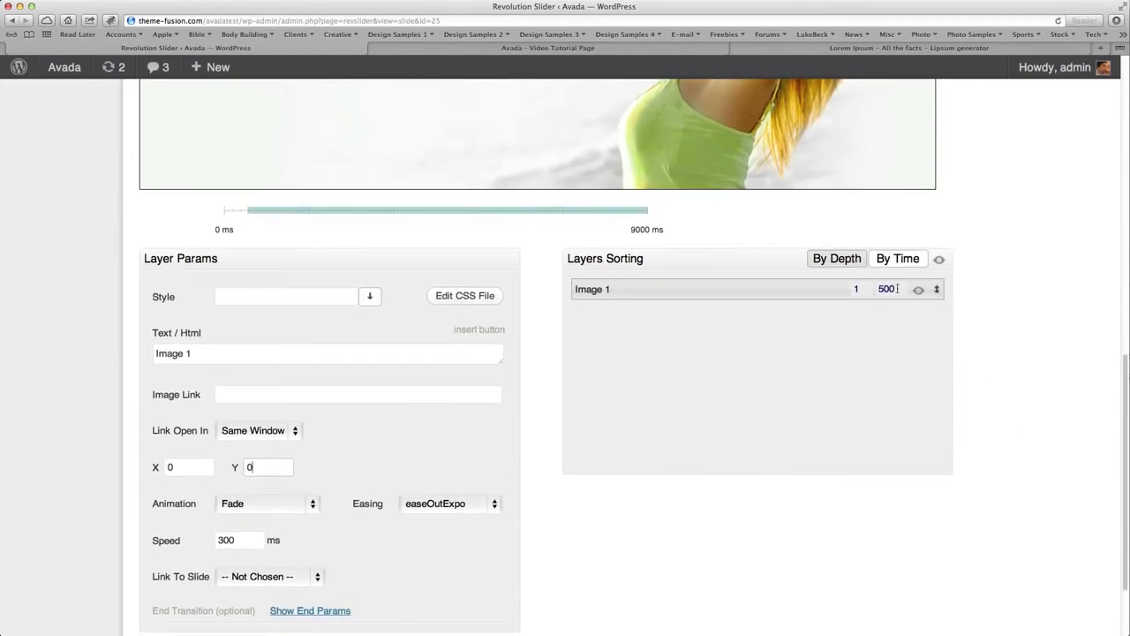
double_click(886, 289)
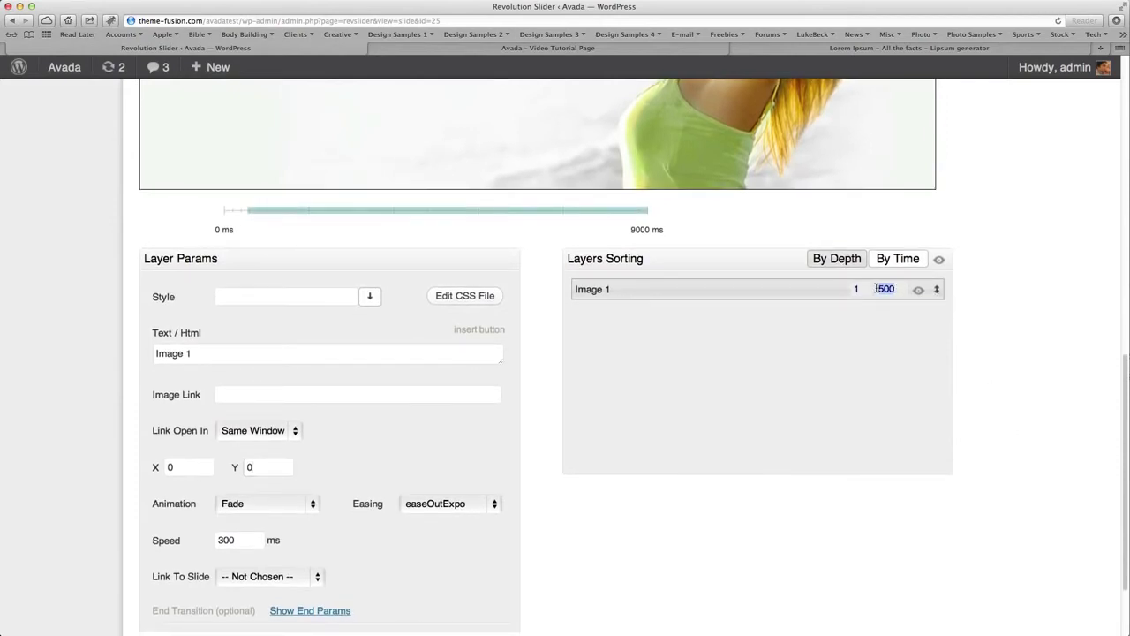
left_click(1010, 449)
scroll(1004, 400, "up", 1)
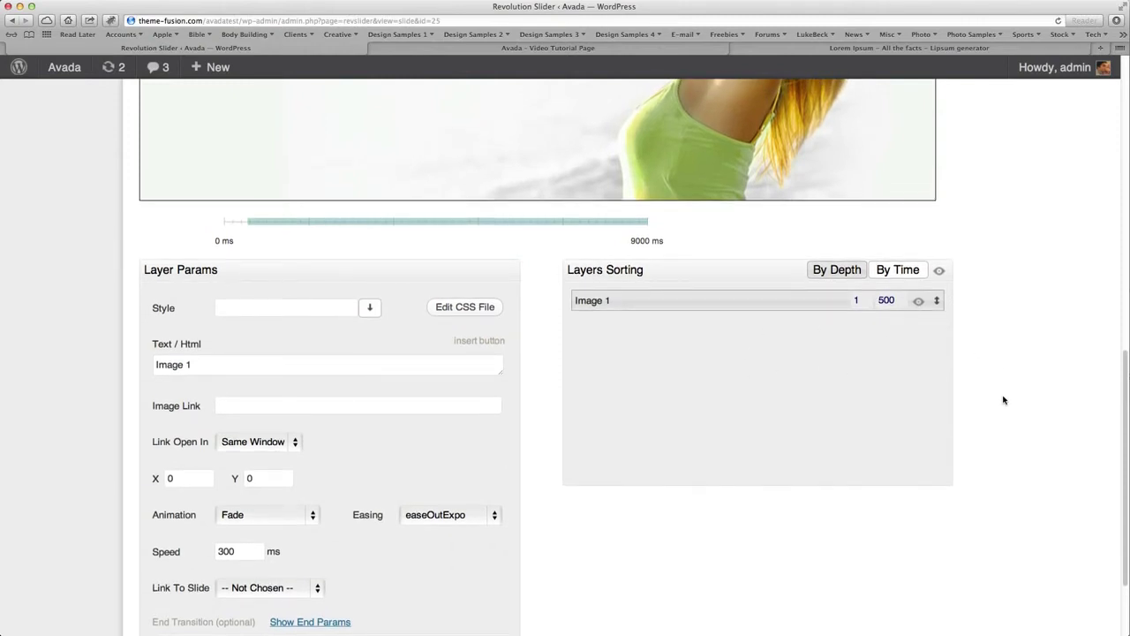
Look over the image layer's style, link, position, animation and speed settings in Layer Params.
scroll(1004, 400, "down", 2)
scroll(1003, 400, "up", 4)
scroll(1003, 400, "down", 5)
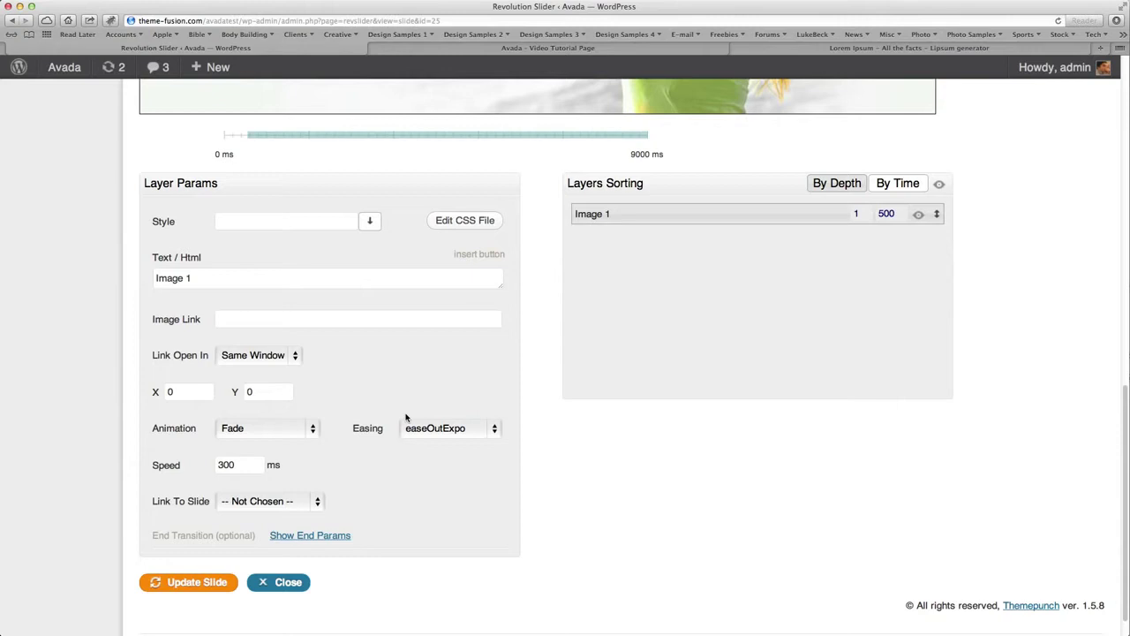
scroll(549, 455, "up", 1)
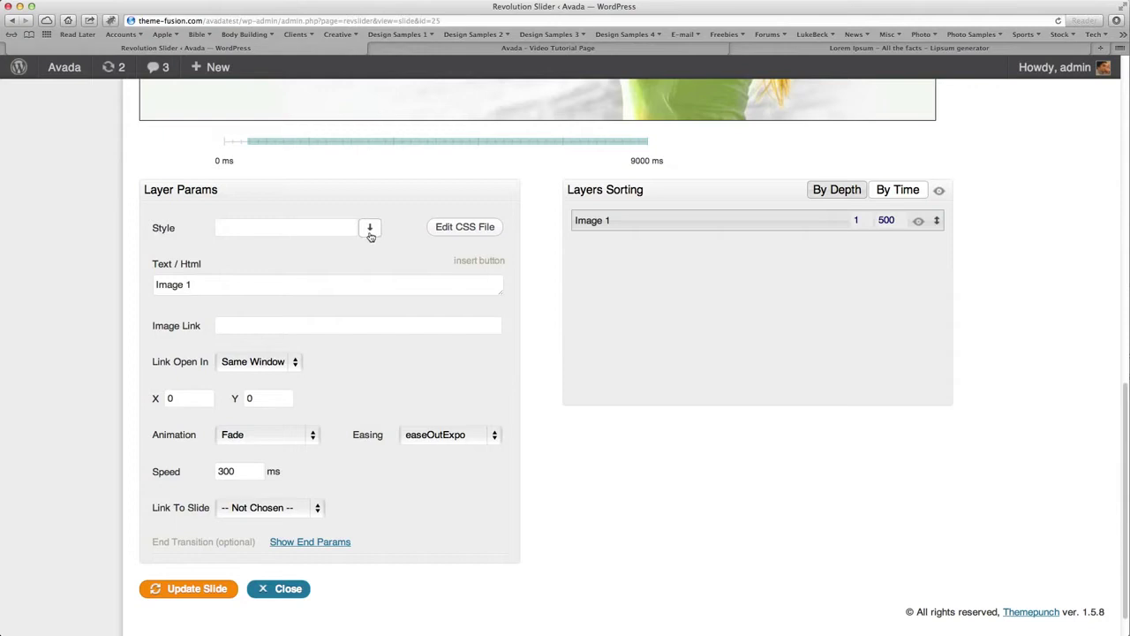
scroll(548, 466, "down", 1)
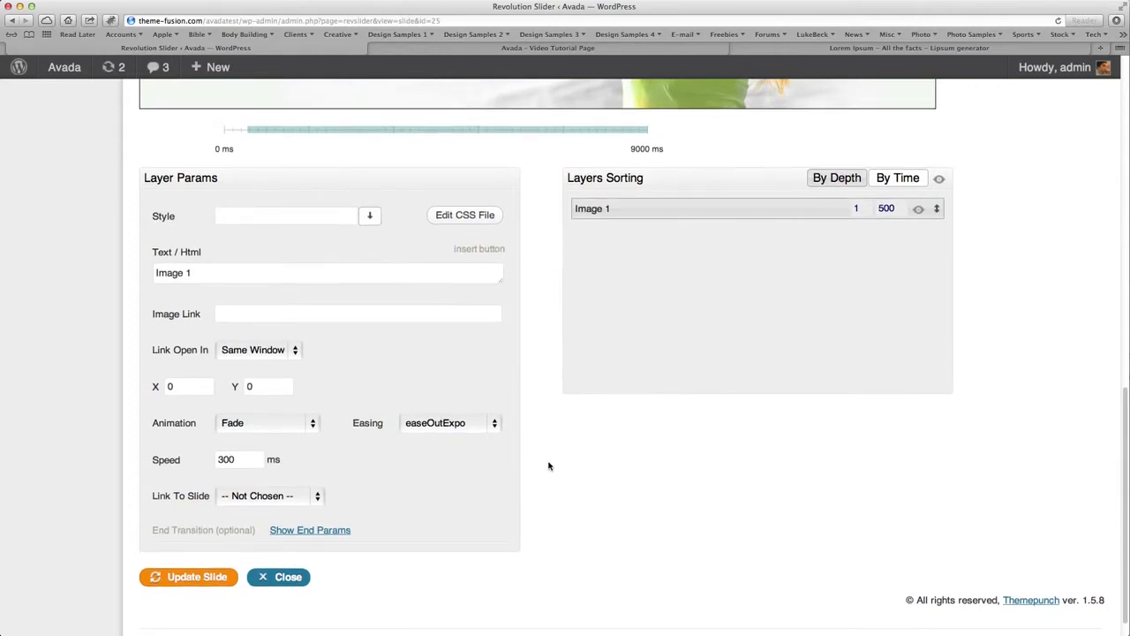
scroll(548, 466, "up", 1)
scroll(548, 465, "down", 2)
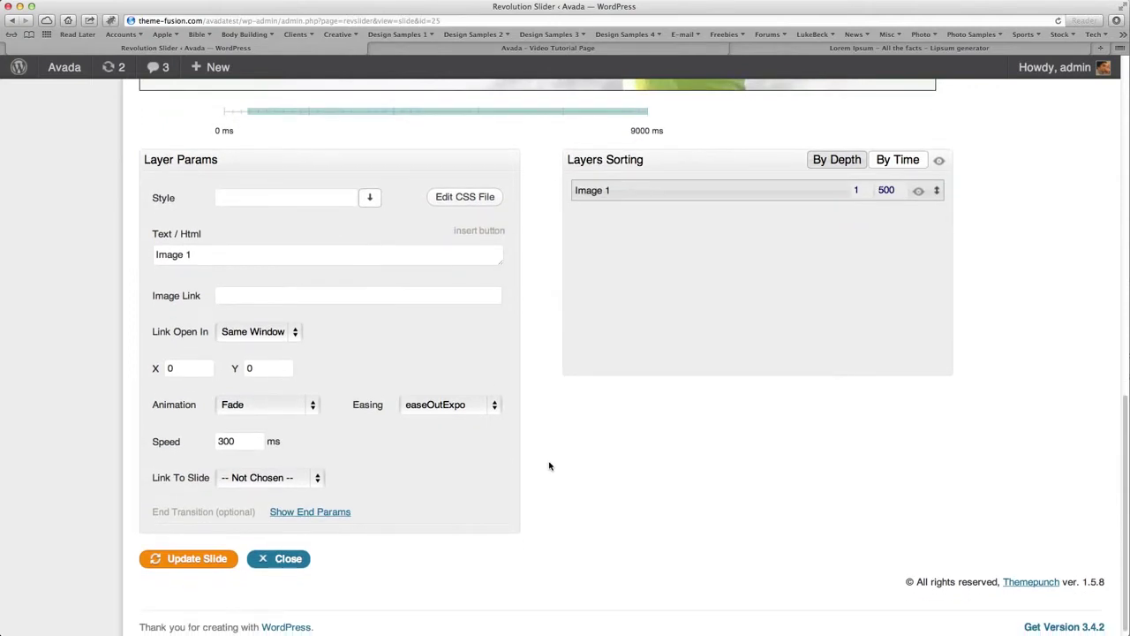
Review the available Animation and Easing options for the image layer, choosing Fade and easeOutExpo.
left_click(279, 405)
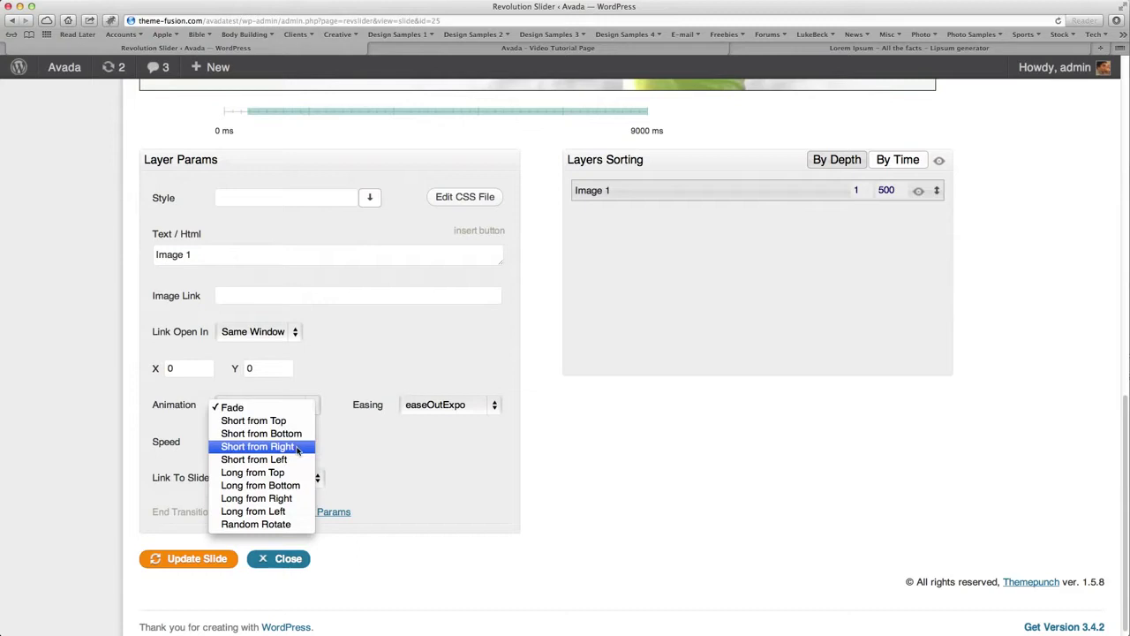
left_click(234, 407)
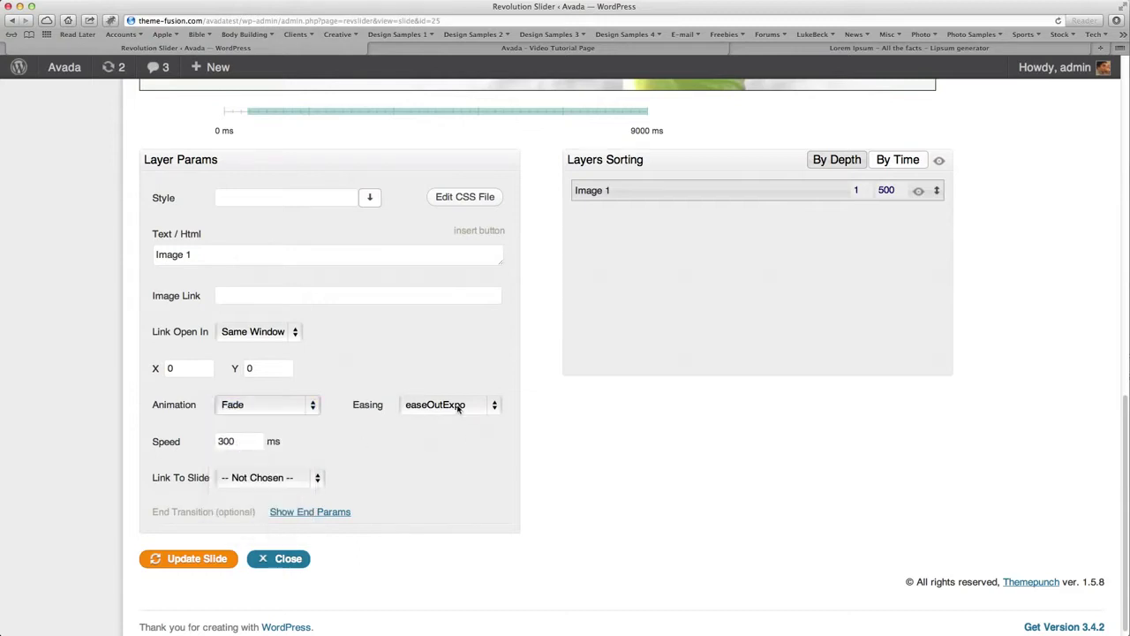
left_click(458, 407)
left_click(458, 407)
left_click(470, 408)
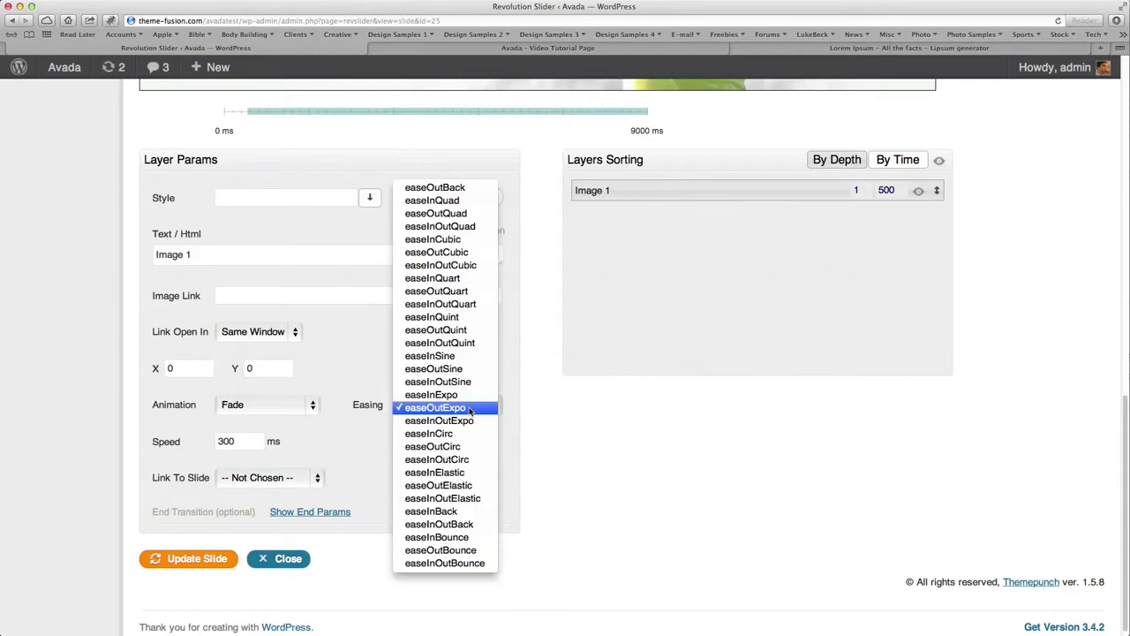
left_click(358, 435)
scroll(379, 450, "down", 1)
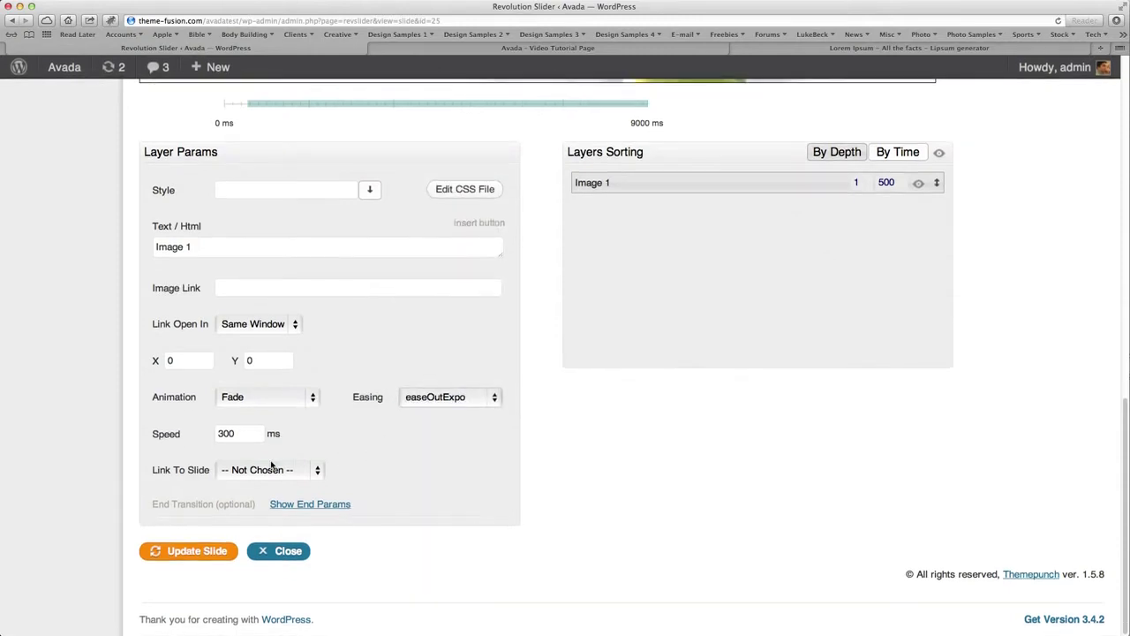
Set the image layer's animation speed to 500 ms.
left_click_drag(240, 434, 215, 434)
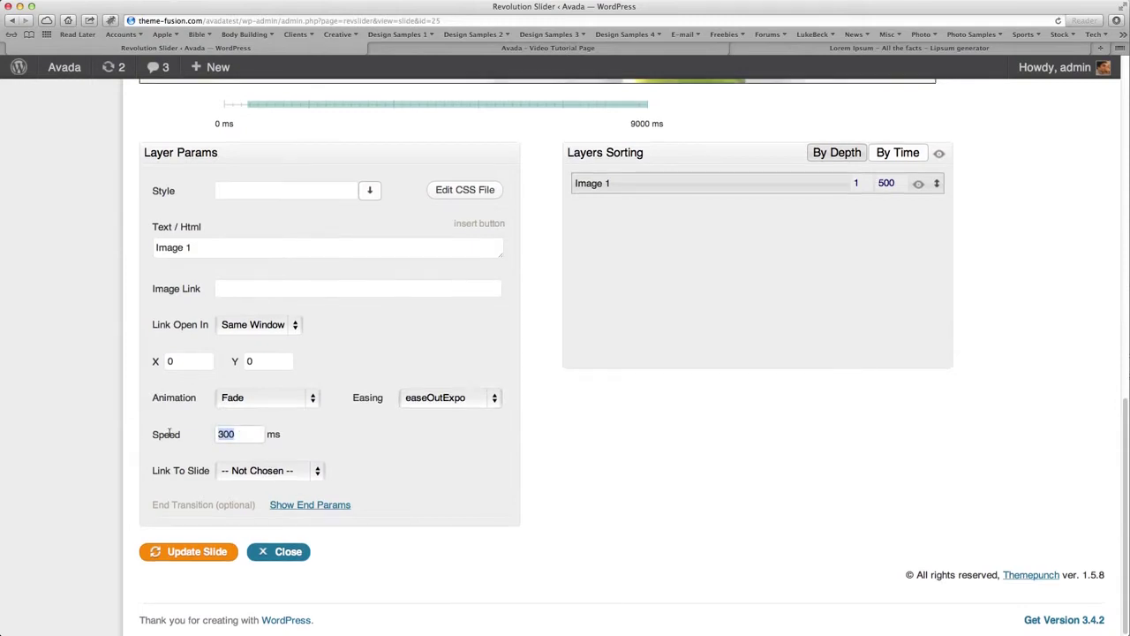
type("5")
double_click(902, 183)
left_click_drag(247, 436, 217, 435)
left_click(629, 499)
Show the image layer's optional end transition parameters, look them over, and hide them again.
scroll(578, 521, "down", 1)
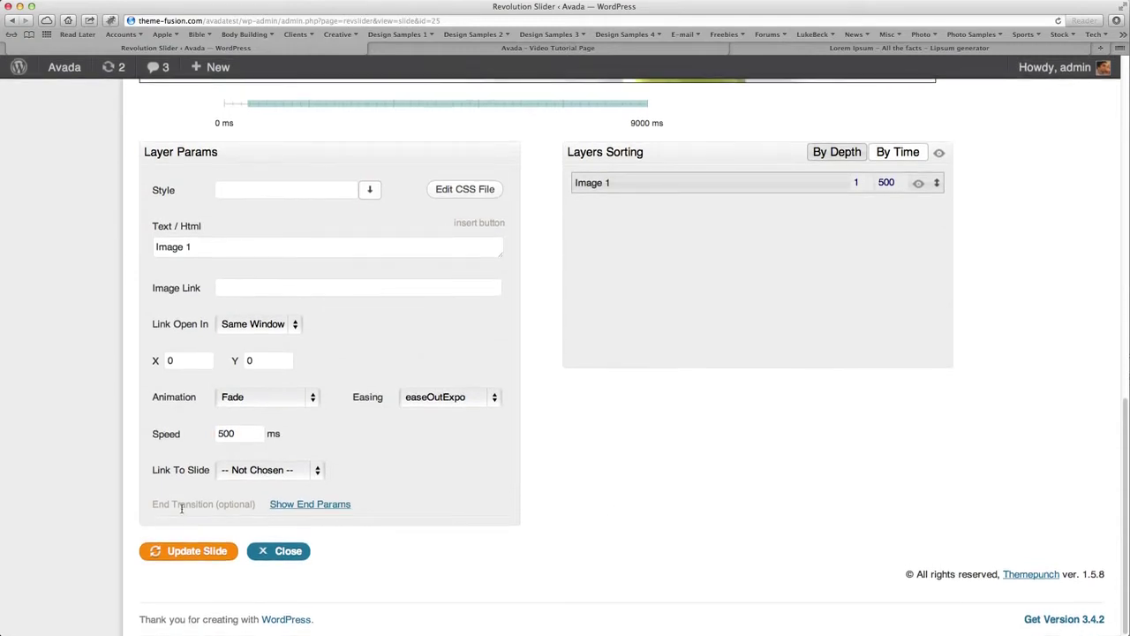
left_click(319, 506)
scroll(626, 504, "down", 2)
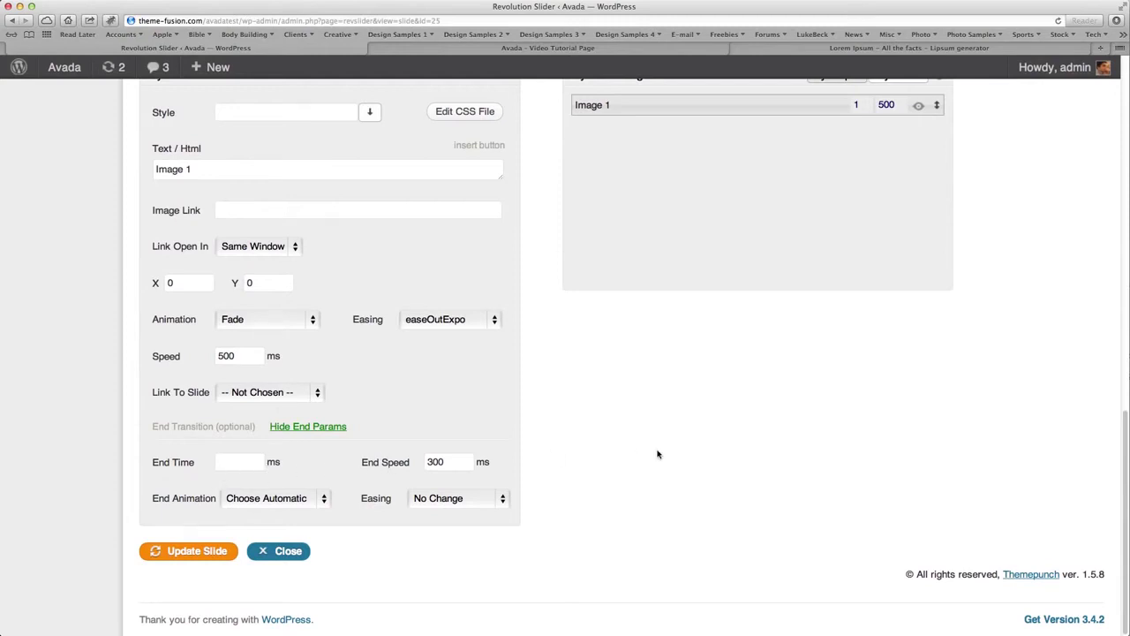
left_click(309, 427)
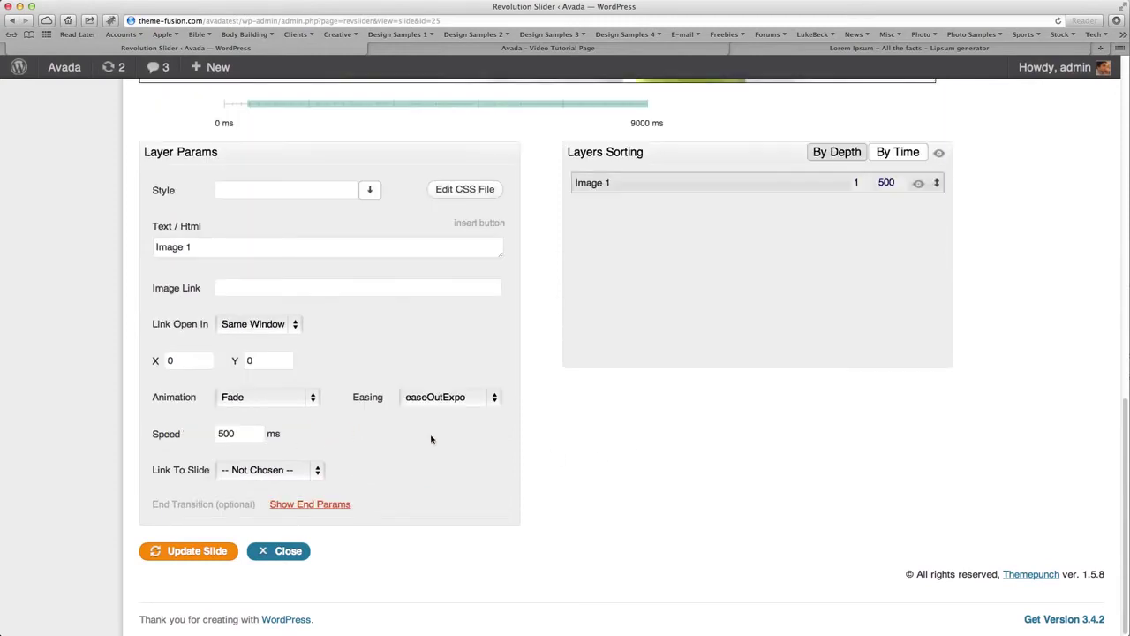
Check the image layer on the canvas and save the slide's changes.
scroll(674, 510, "up", 10)
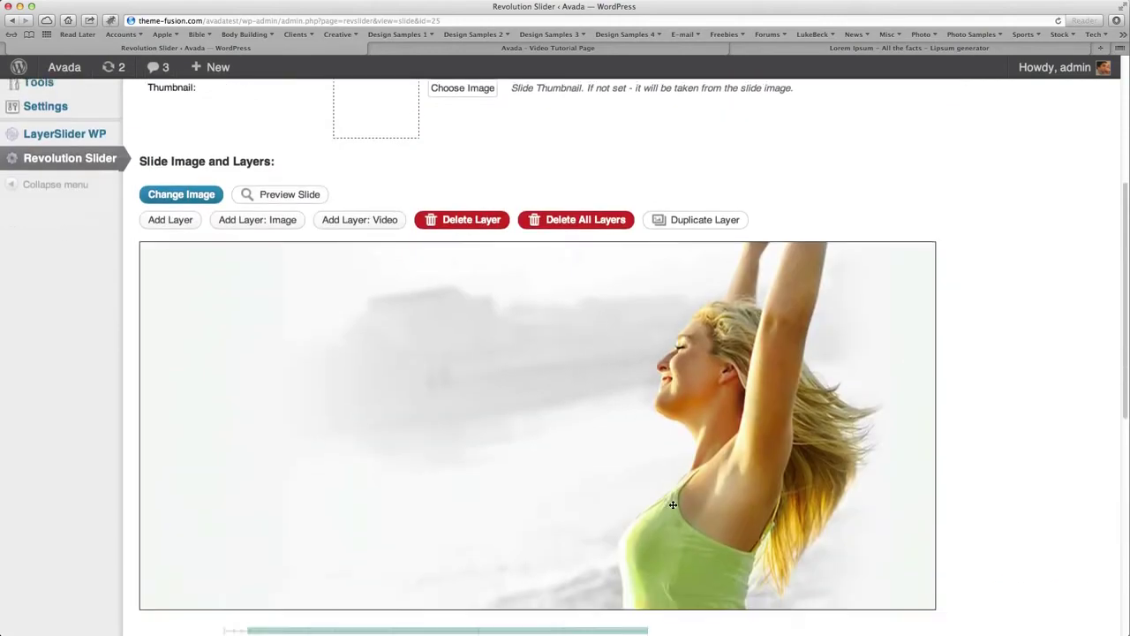
scroll(671, 509, "down", 5)
scroll(669, 510, "down", 5)
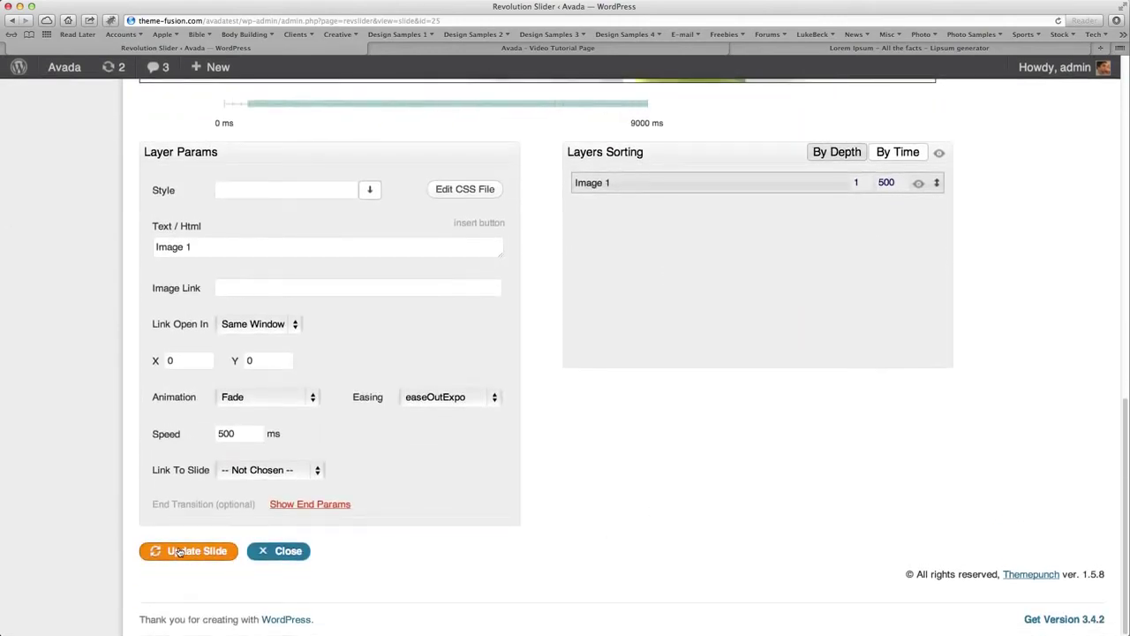
left_click(186, 552)
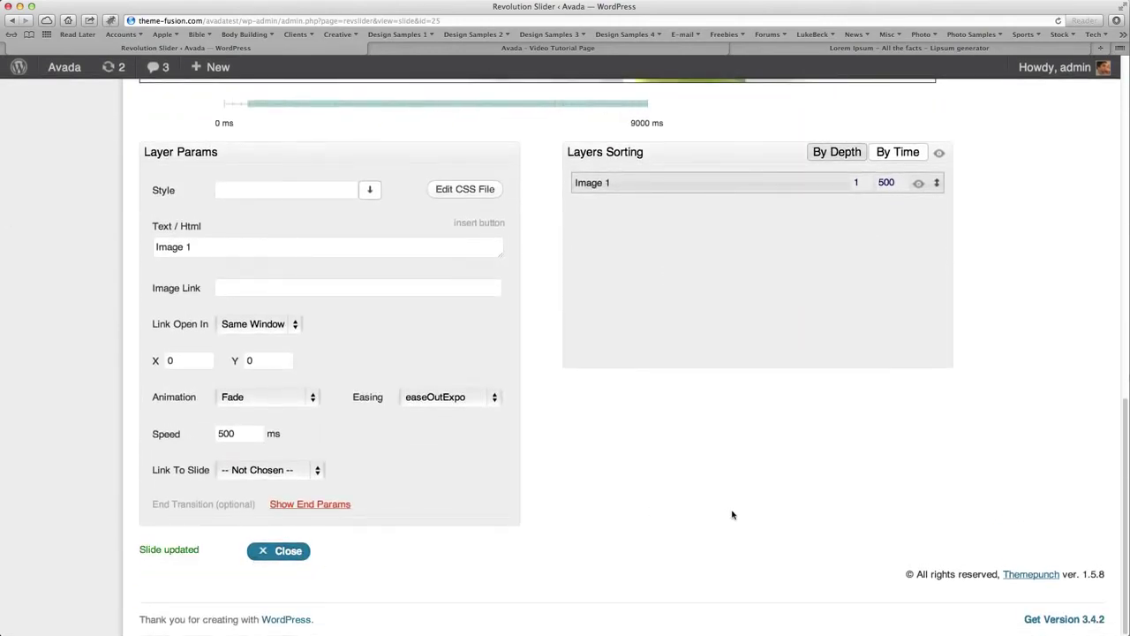
Add a text layer to the slide and check its placement on the canvas.
scroll(784, 519, "up", 5)
scroll(826, 518, "up", 5)
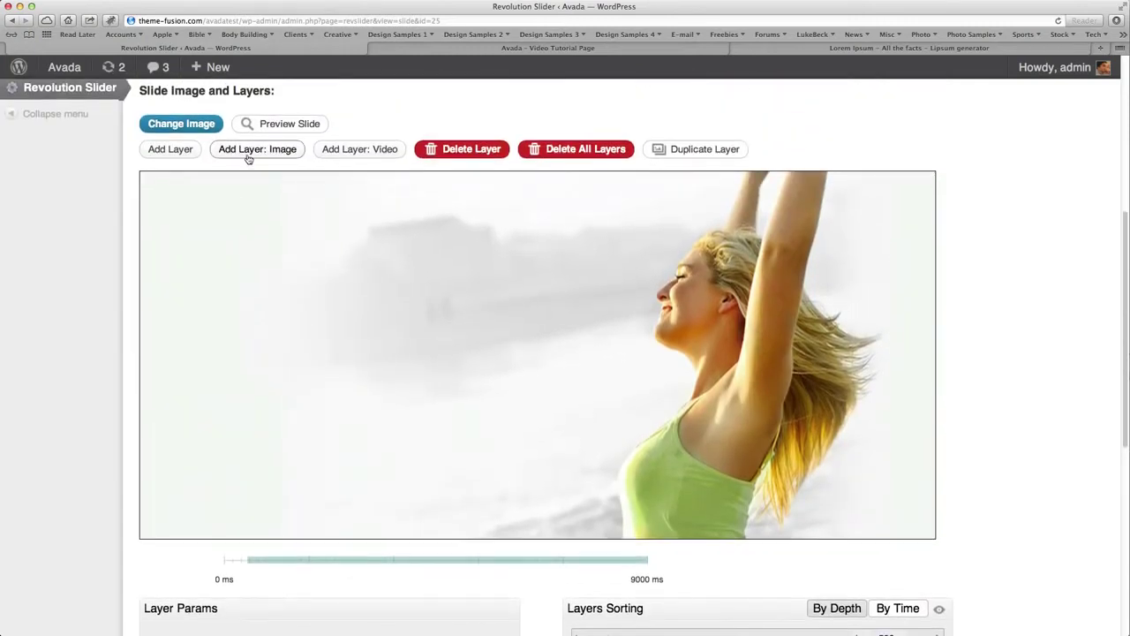
left_click(172, 150)
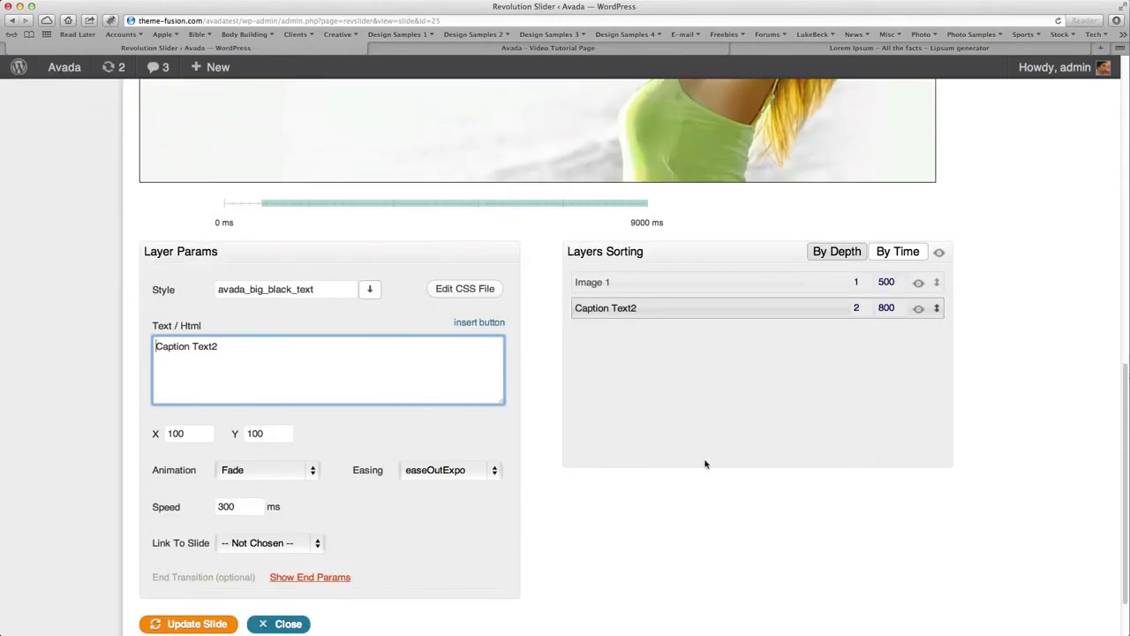
scroll(820, 462, "up", 5)
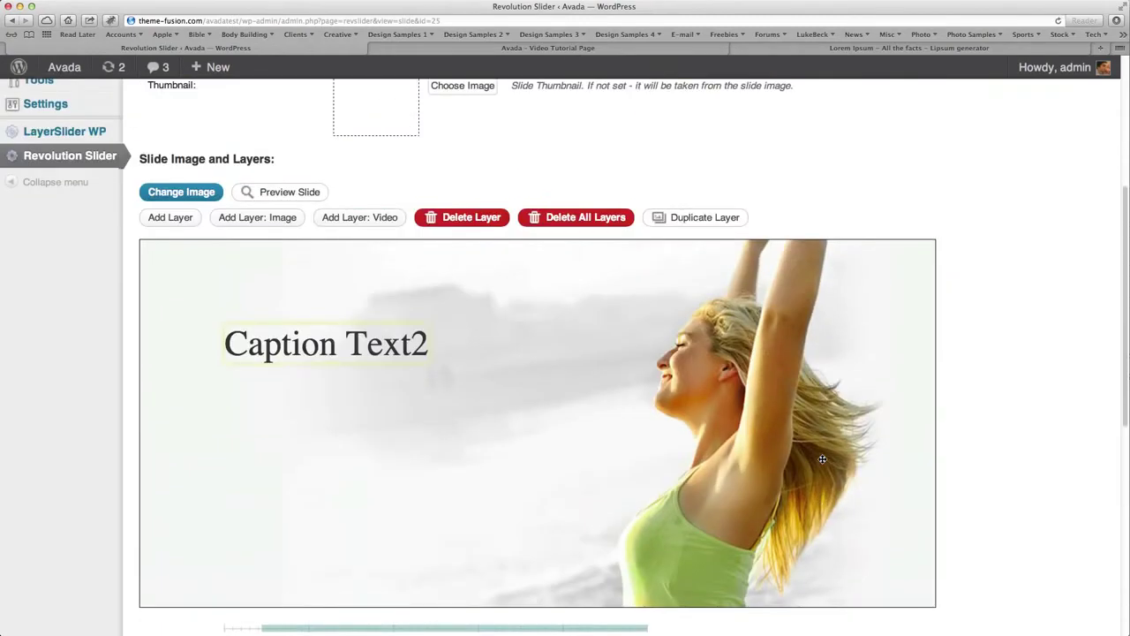
scroll(589, 387, "down", 4)
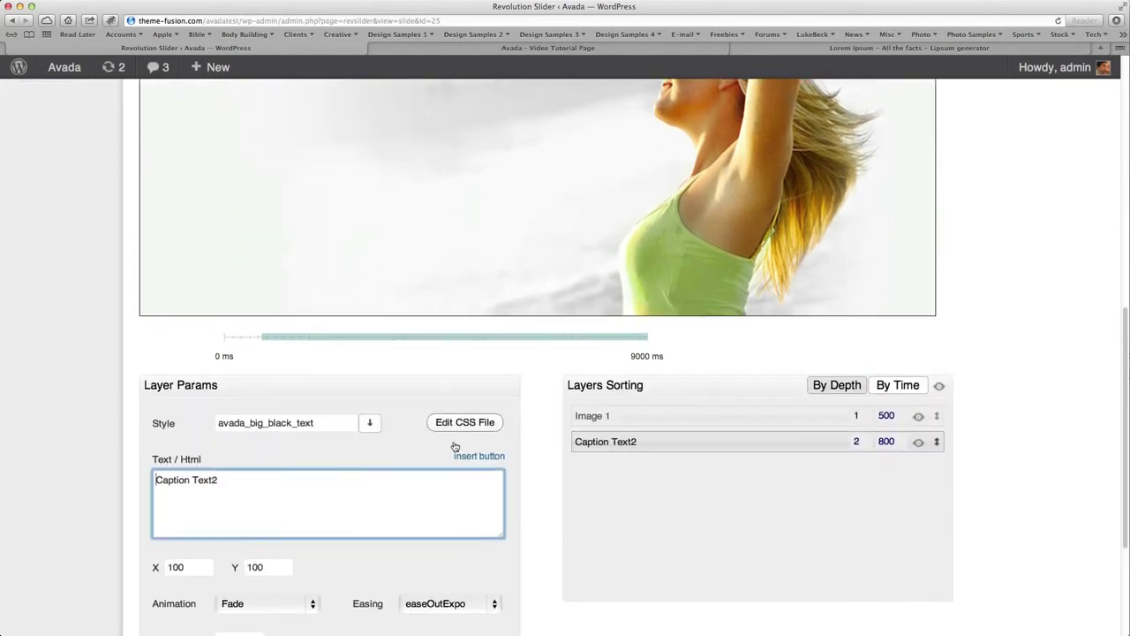
Replace the new text layer's caption with "Powerfully Responsive With<br>" followed by "A Clean Design" on a second line.
triple_click(275, 496)
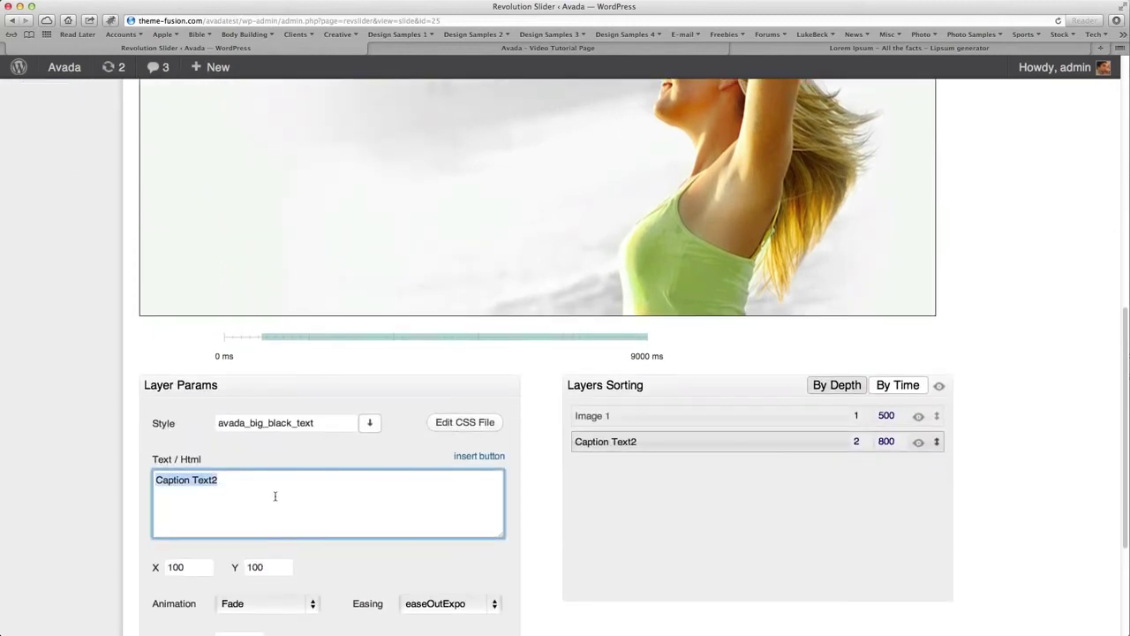
type("Powerf")
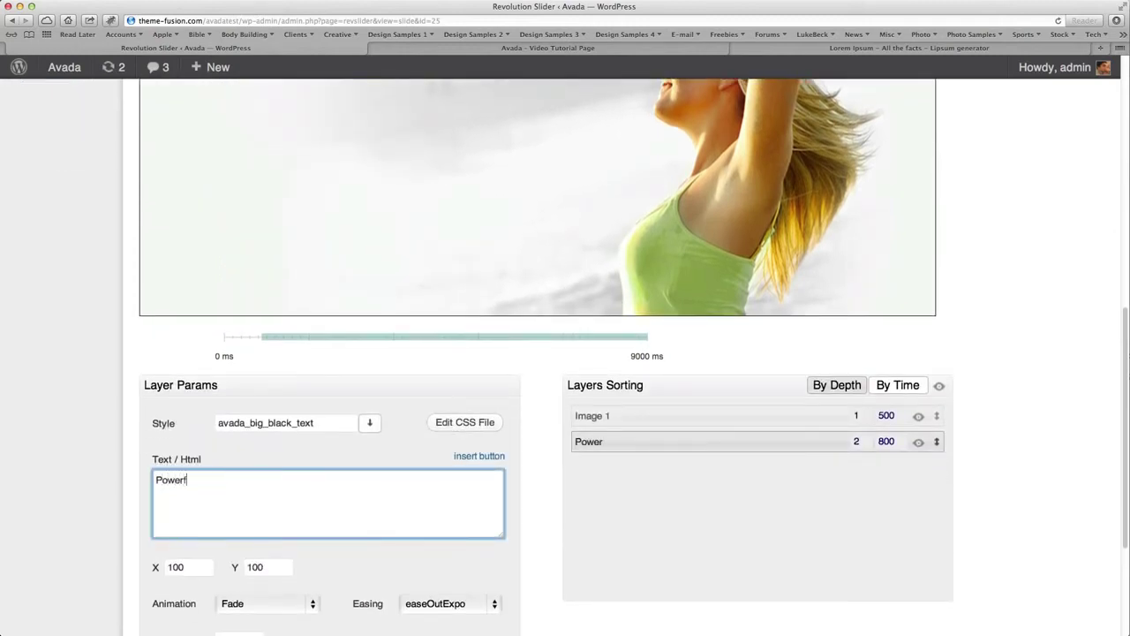
type("ully Responsive")
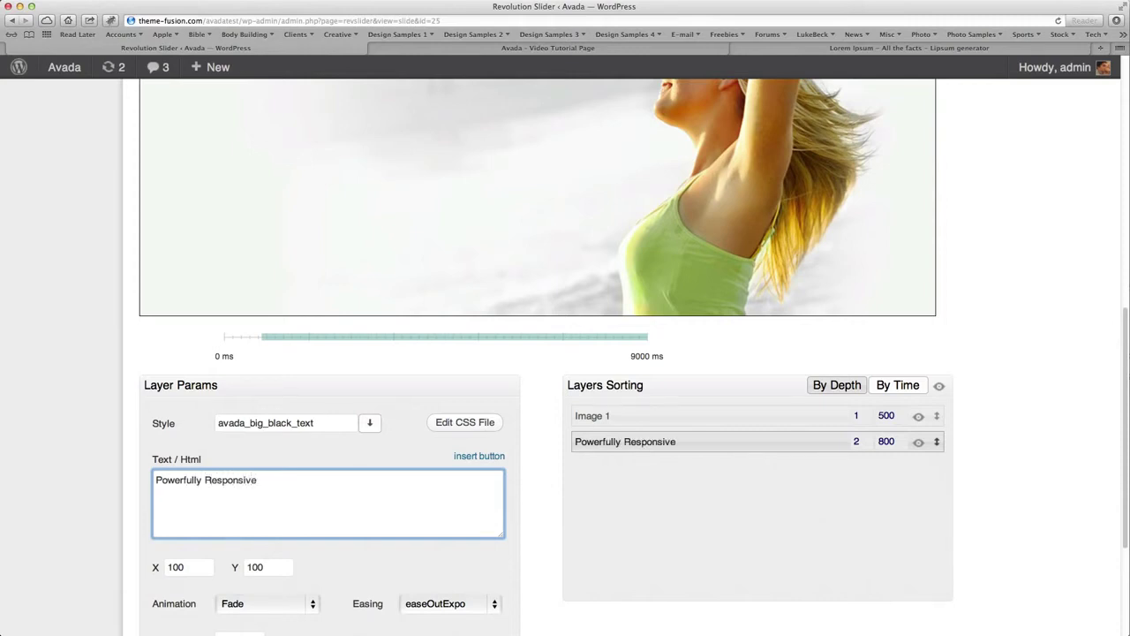
type(" With")
type("<b")
type("r>")
type("A")
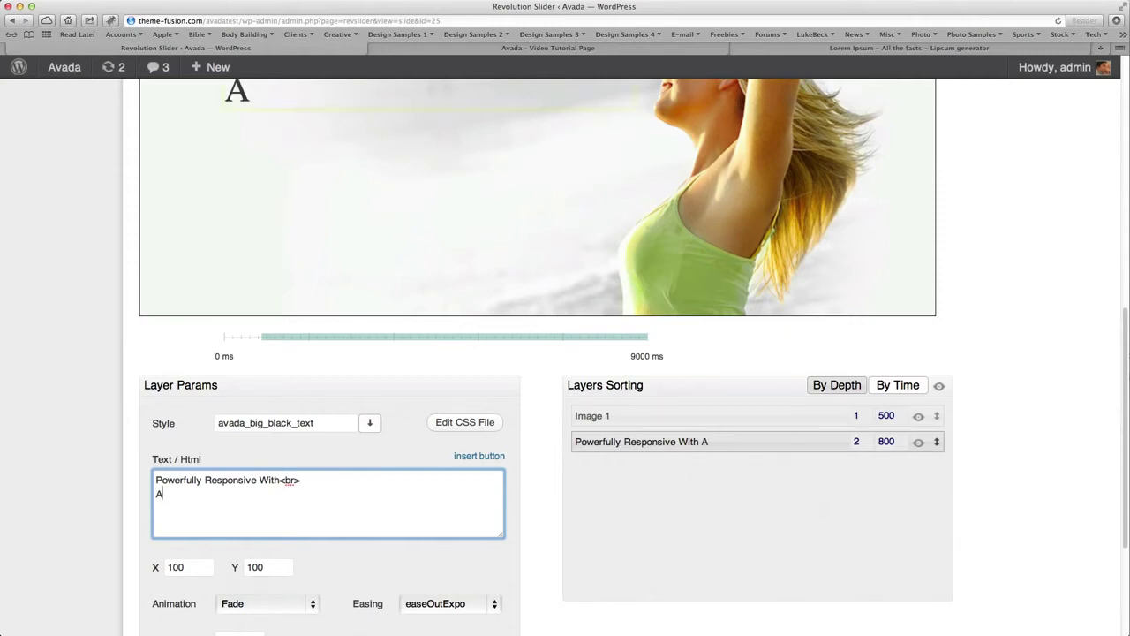
type(" Clean D")
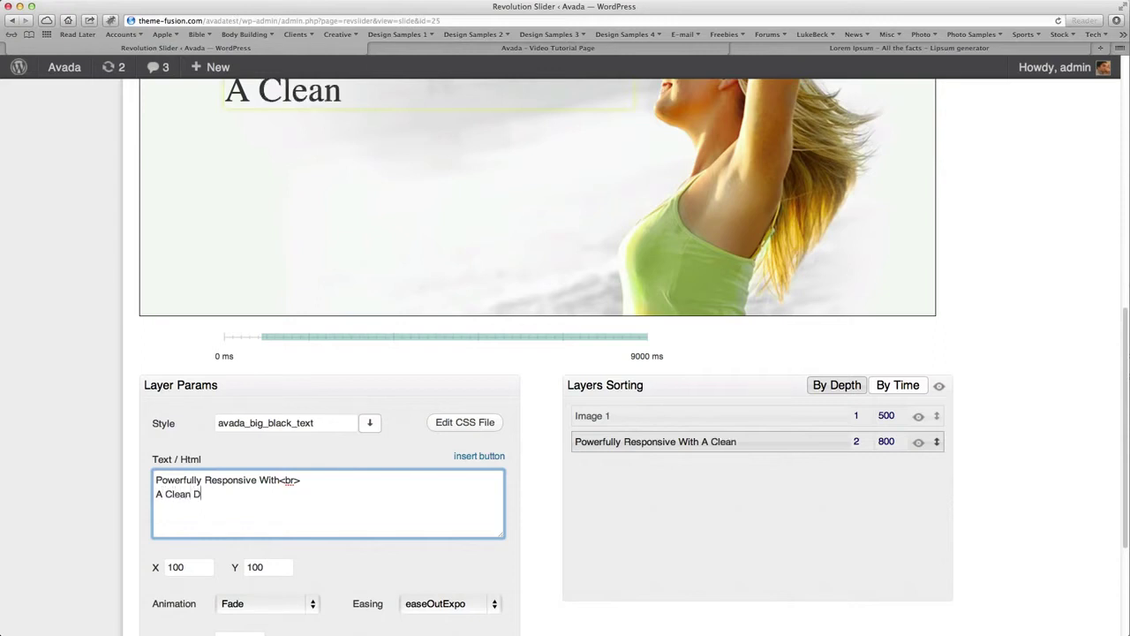
type("esign")
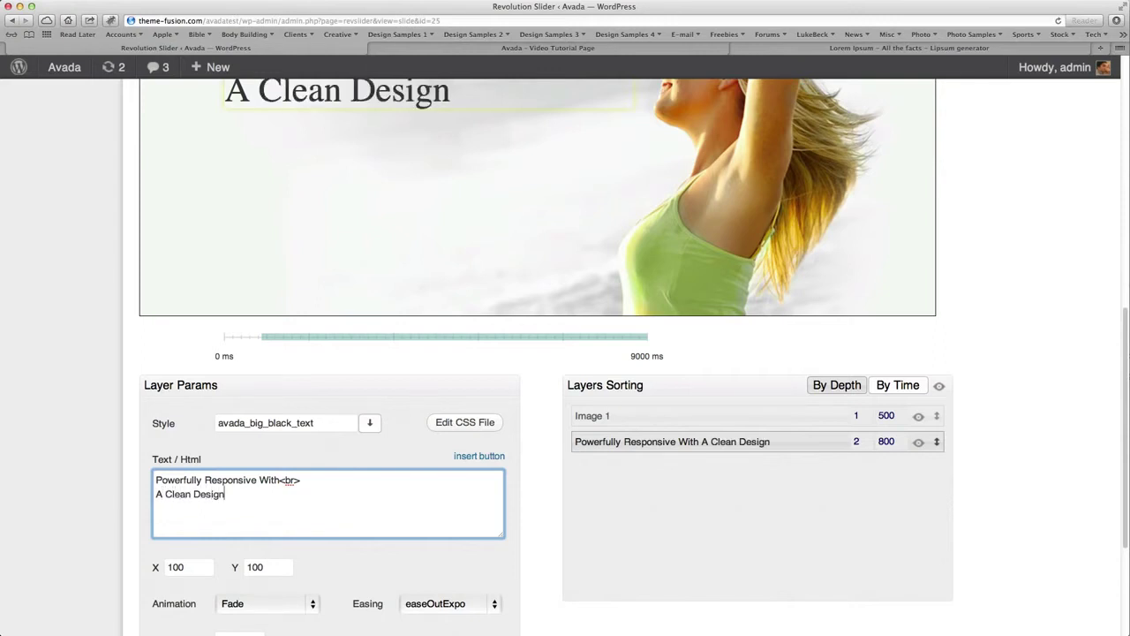
scroll(514, 442, "up", 5)
scroll(510, 442, "down", 4)
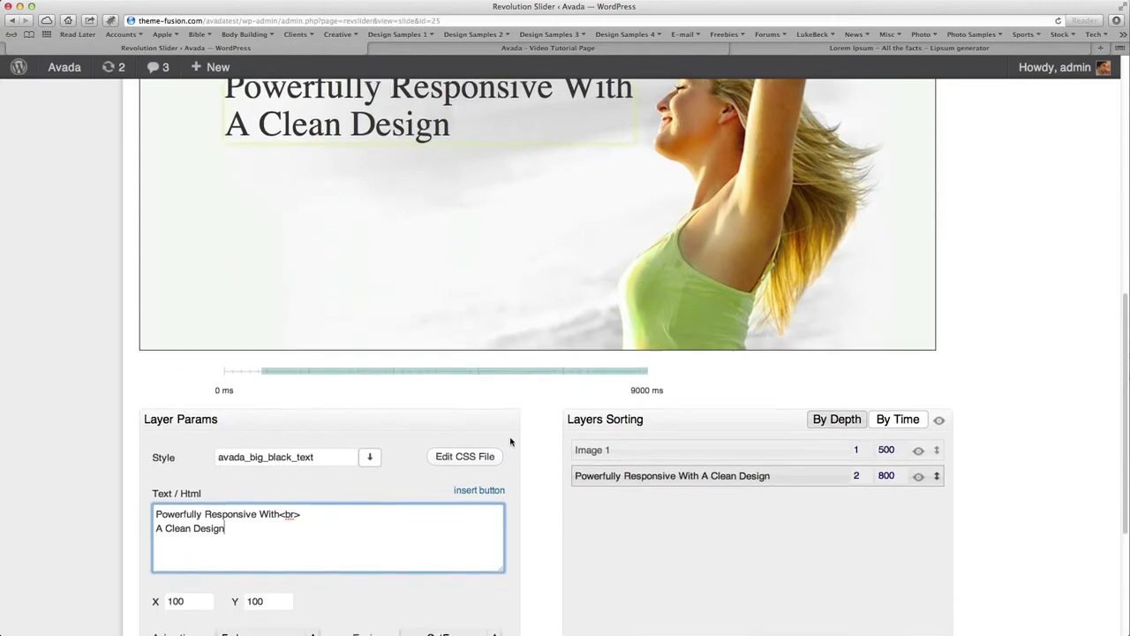
Move the caption's line break ahead of "With" so the text is "Powerfully Responsive<br>With A Clean Design".
left_click_drag(279, 513, 303, 513)
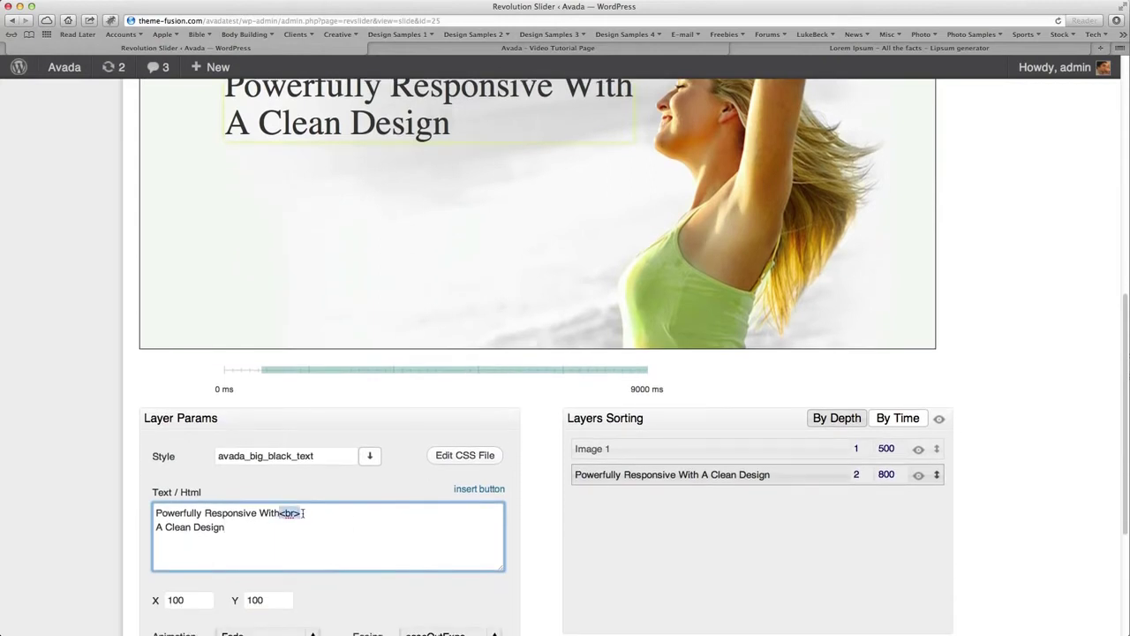
key("BackSpace")
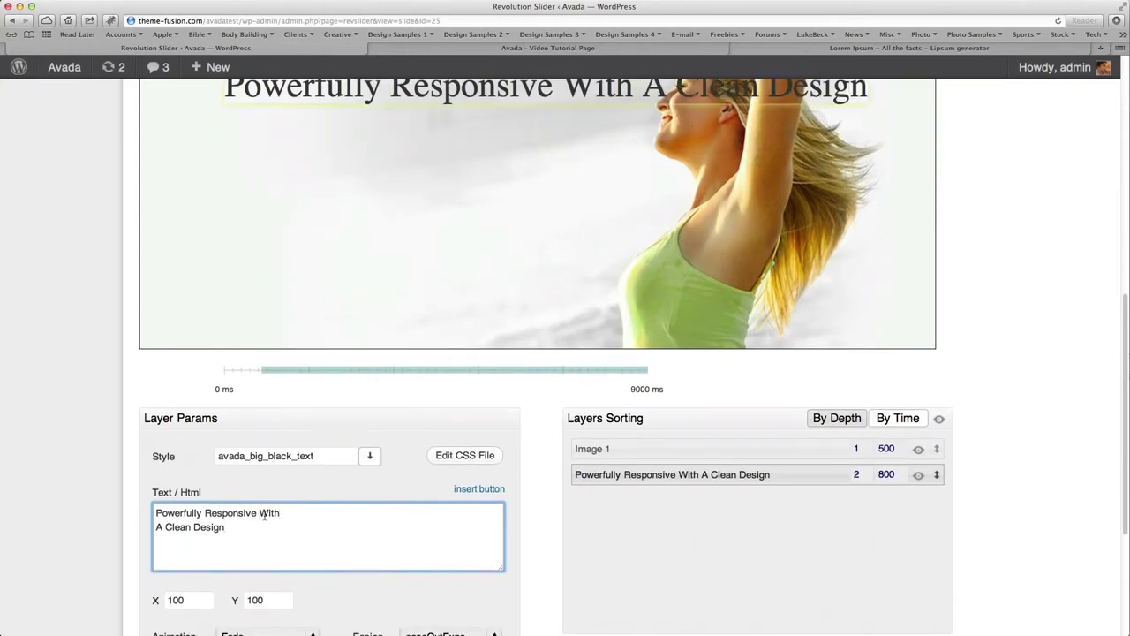
left_click(261, 513)
key("BackSpace")
type("<br>")
left_click(306, 513)
key("Delete")
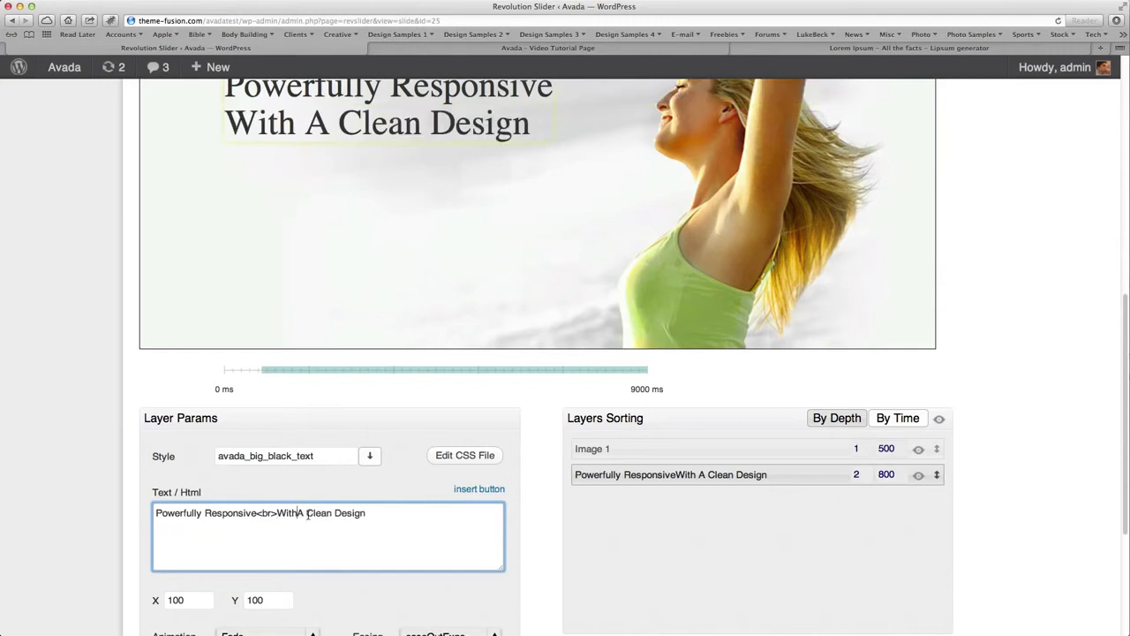
scroll(432, 542, "up", 5)
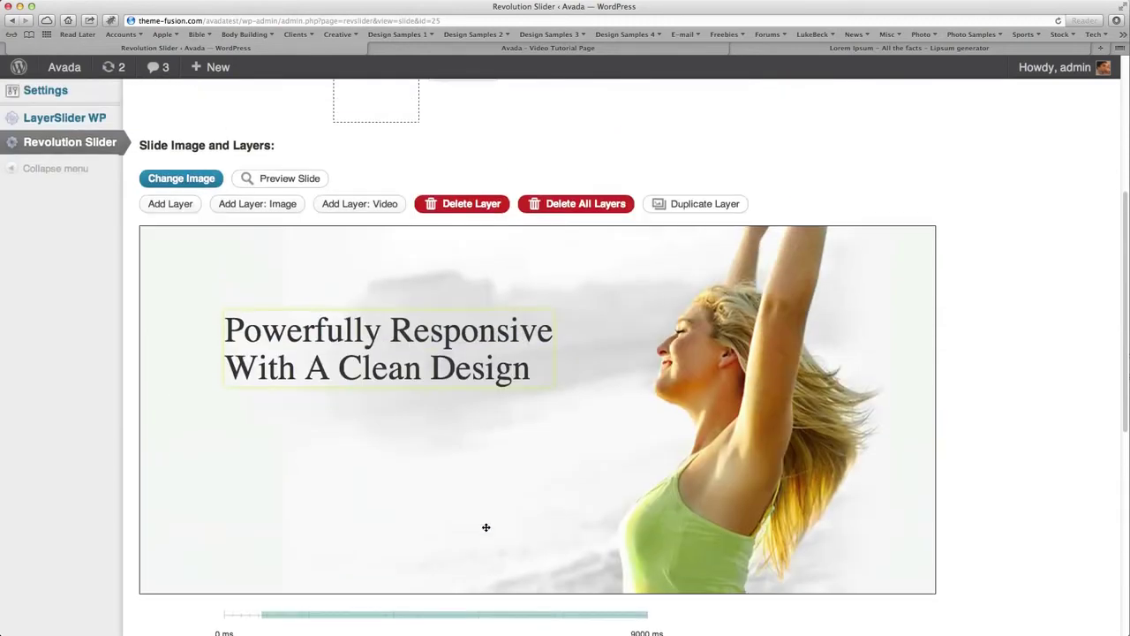
scroll(1097, 507, "down", 5)
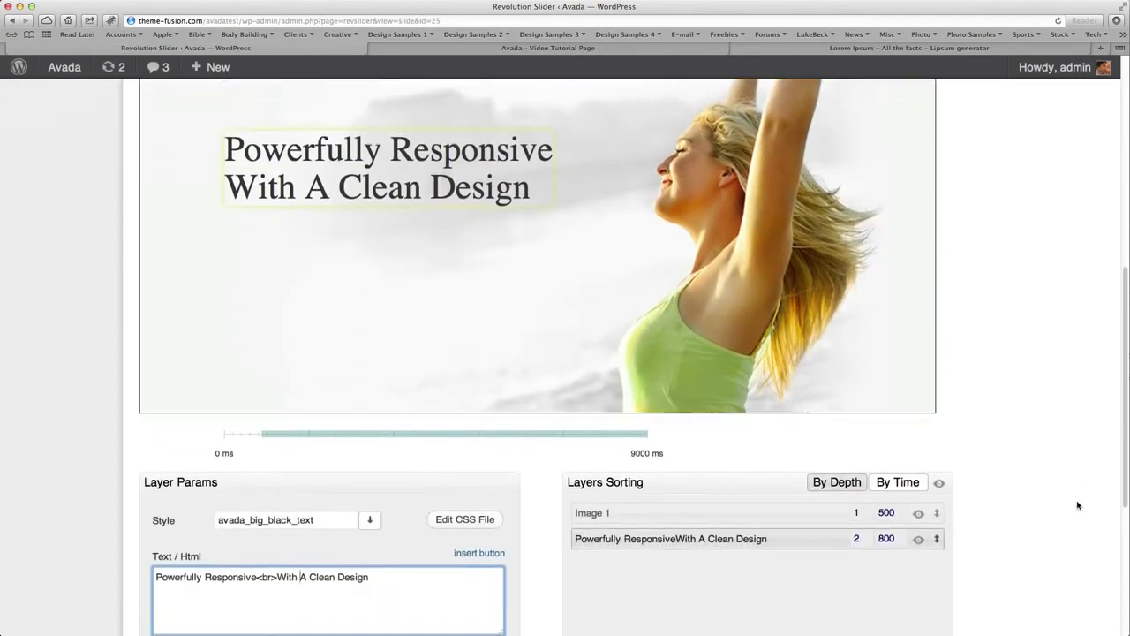
Move the headline text layer toward the slide's upper-left area, to X 29, Y 72.
scroll(1078, 506, "up", 4)
left_click_drag(482, 354, 427, 326)
scroll(1070, 454, "down", 3)
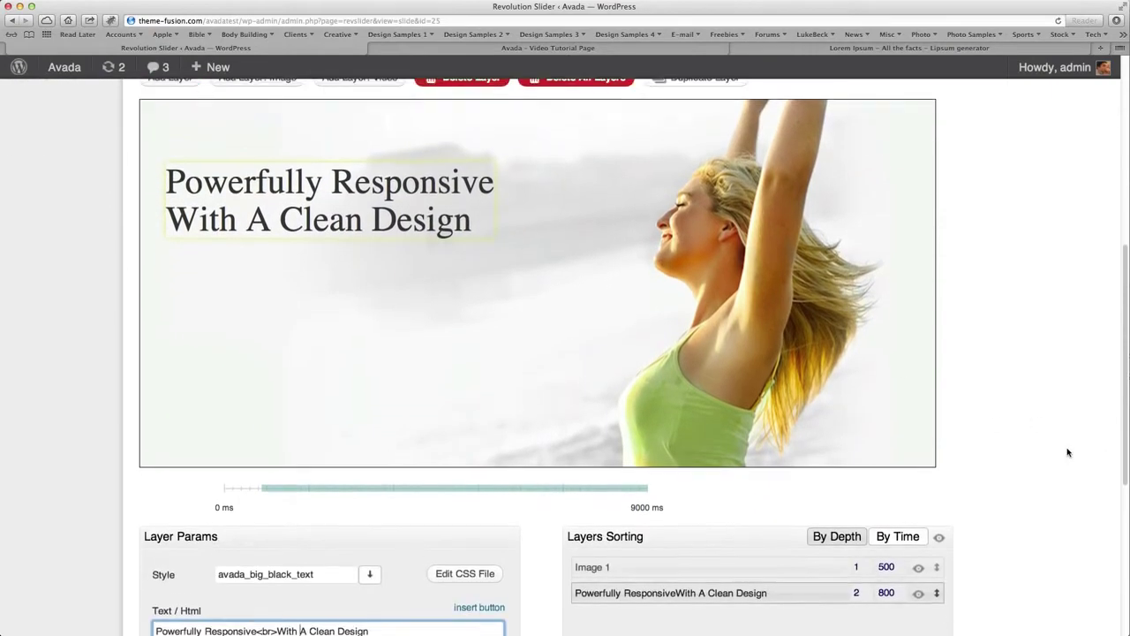
scroll(1068, 452, "down", 4)
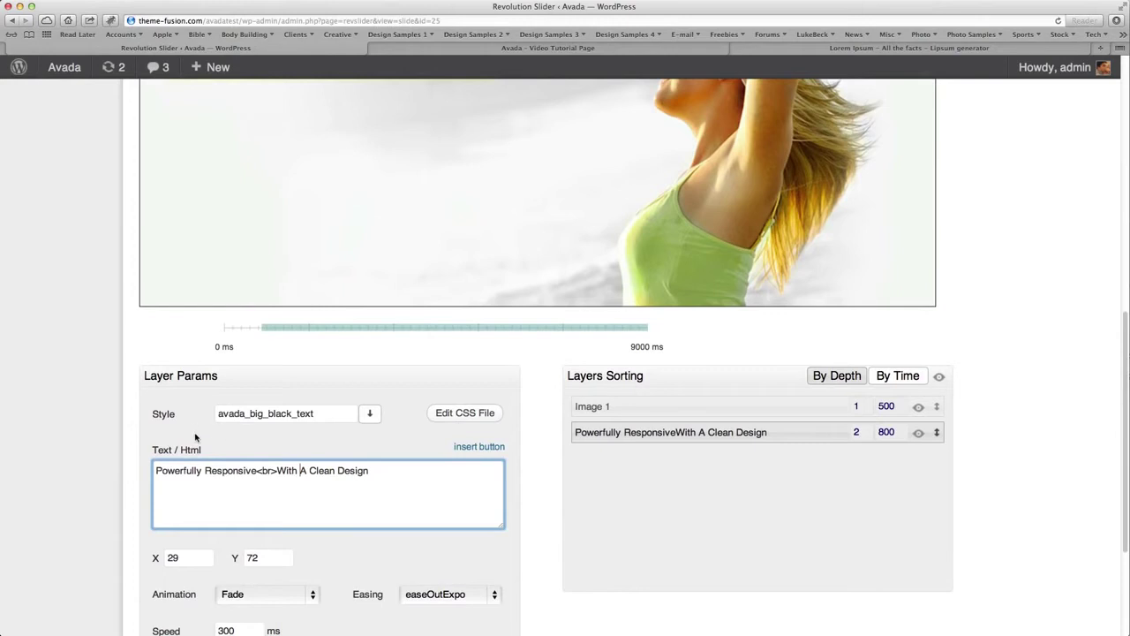
Review the caption styles available for the headline text layer without changing the current one.
scroll(195, 437, "up", 3)
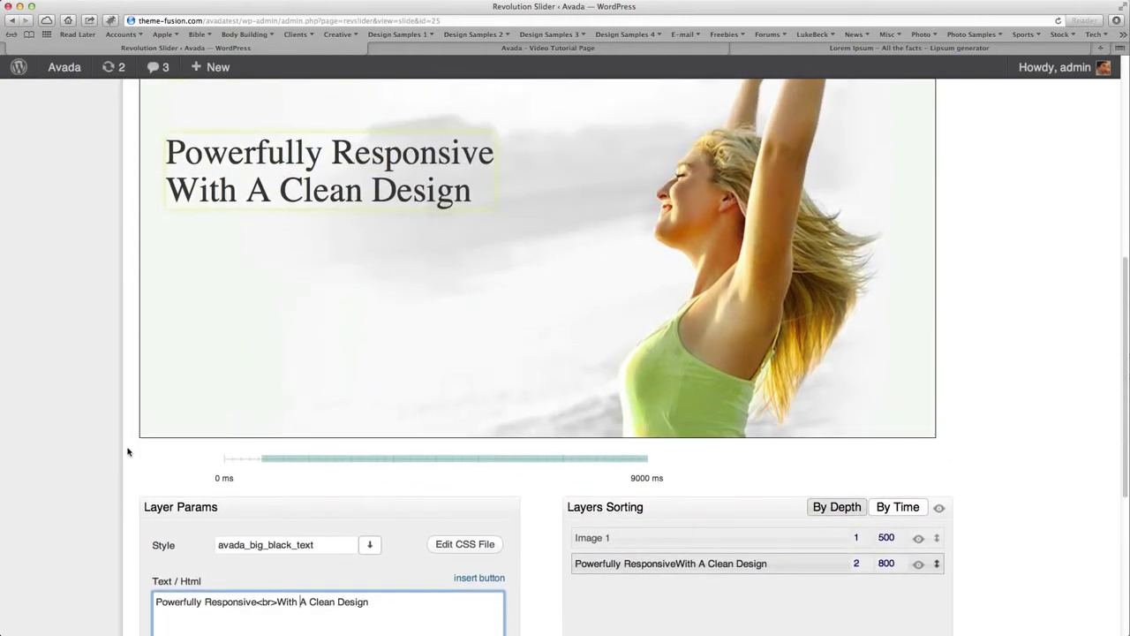
left_click(371, 551)
scroll(424, 566, "down", 4)
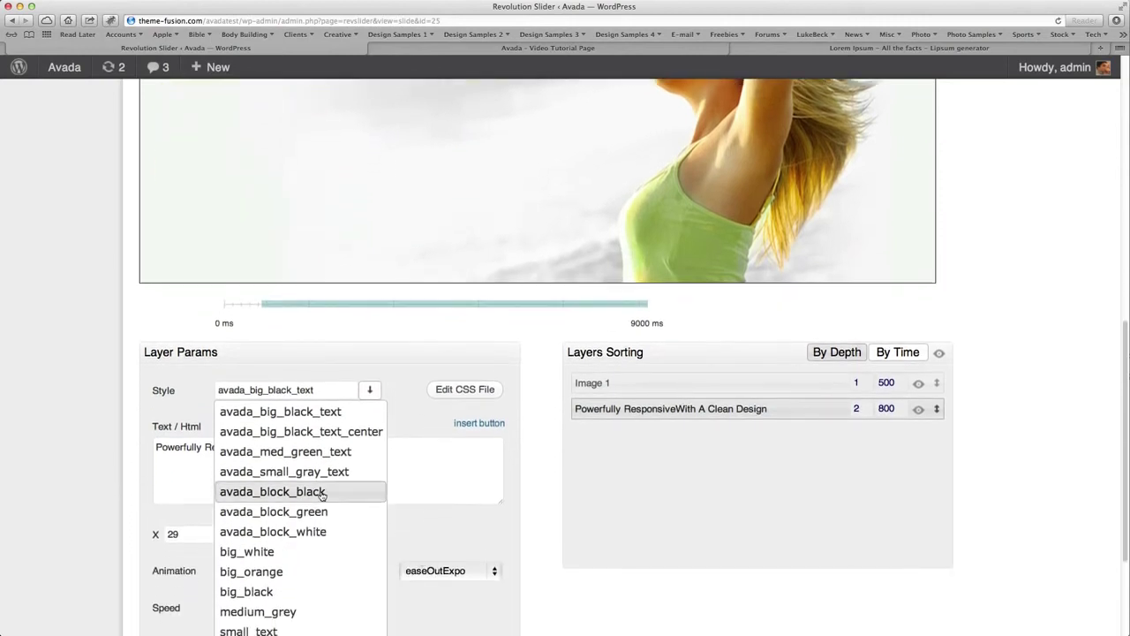
scroll(321, 495, "down", 3)
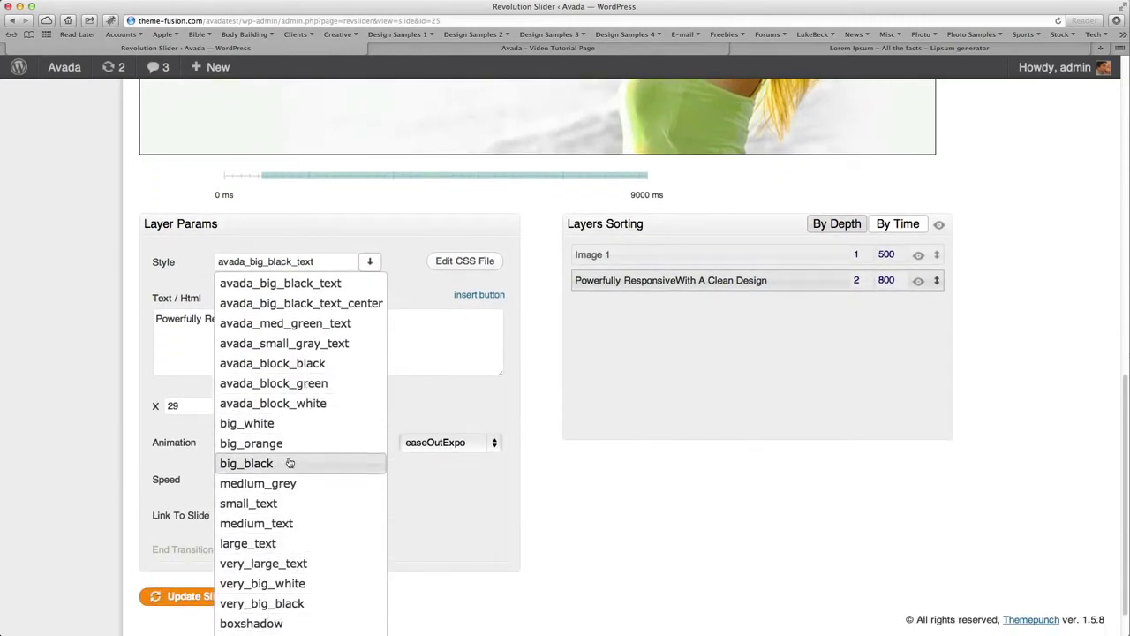
left_click(408, 261)
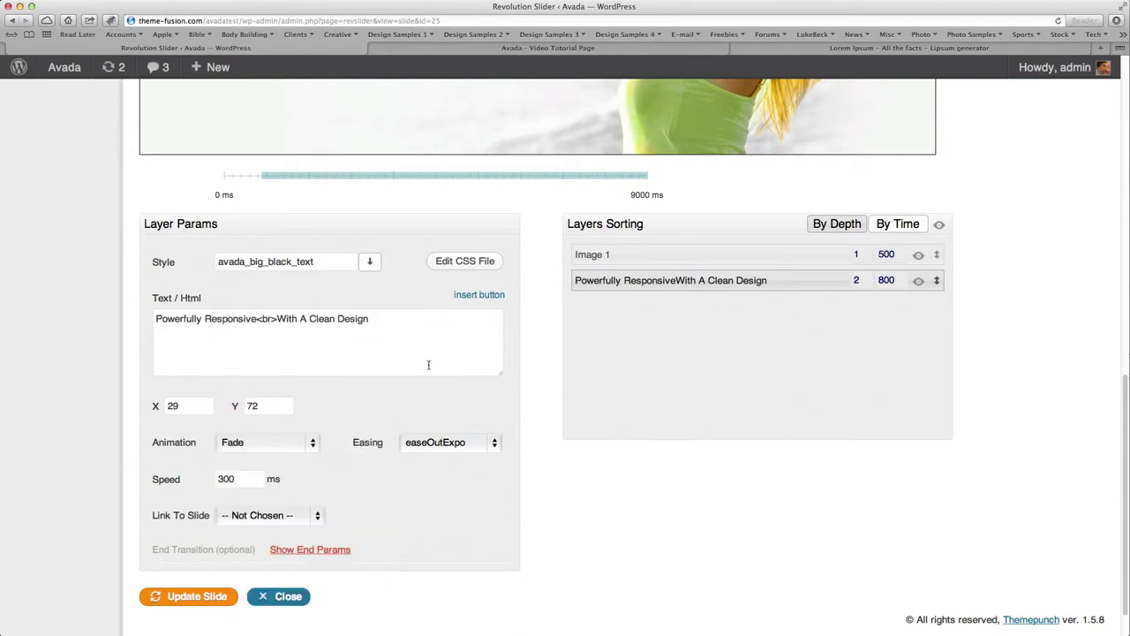
Examine the custom Avada style definitions in the captions CSS file down to avada_block_white, and close it without saving.
scroll(415, 354, "up", 3)
scroll(408, 348, "up", 3)
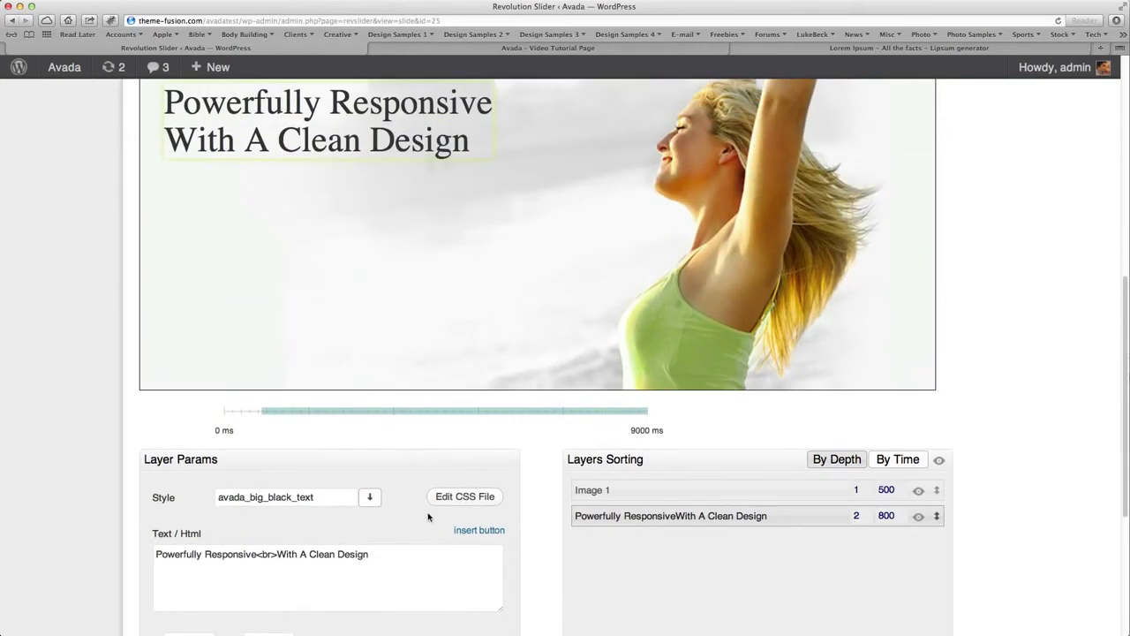
left_click(463, 497)
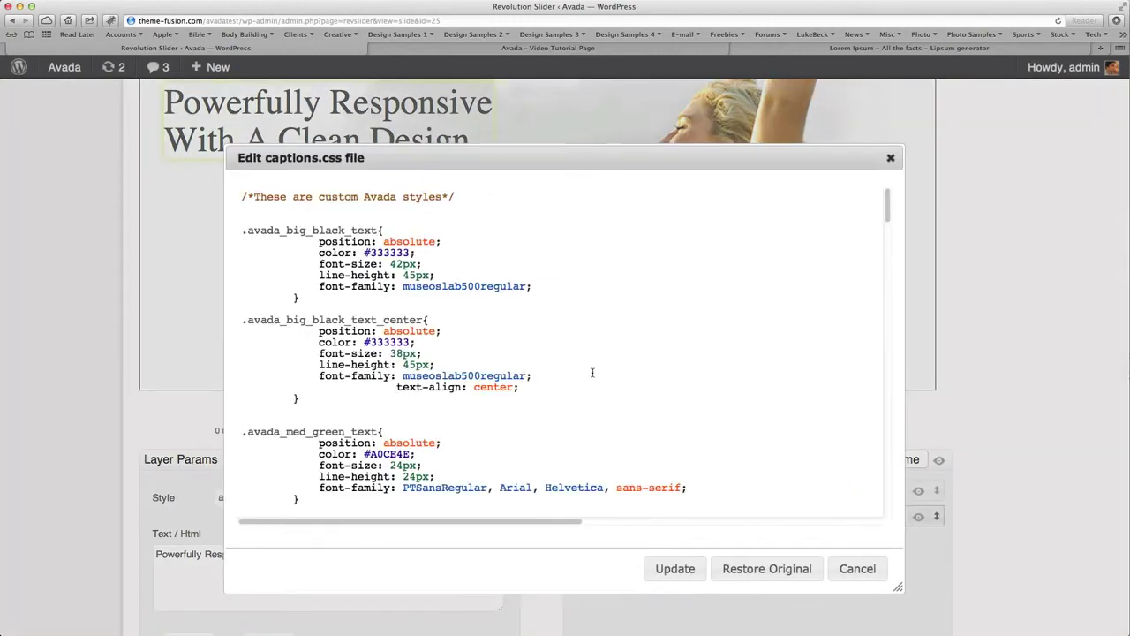
scroll(592, 373, "down", 10)
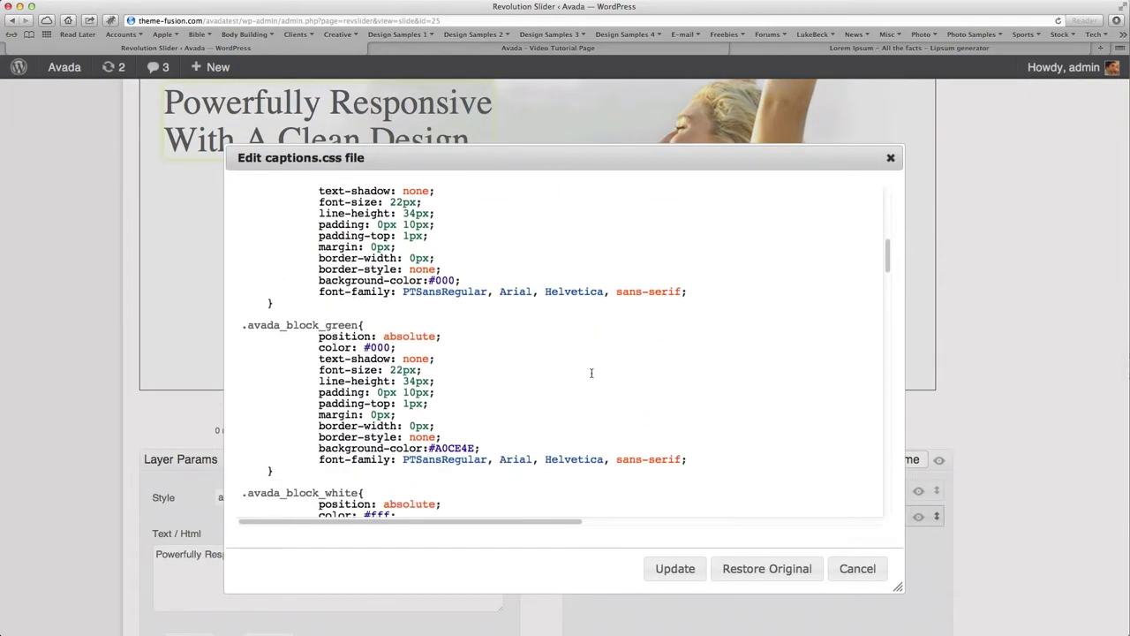
scroll(589, 372, "down", 2)
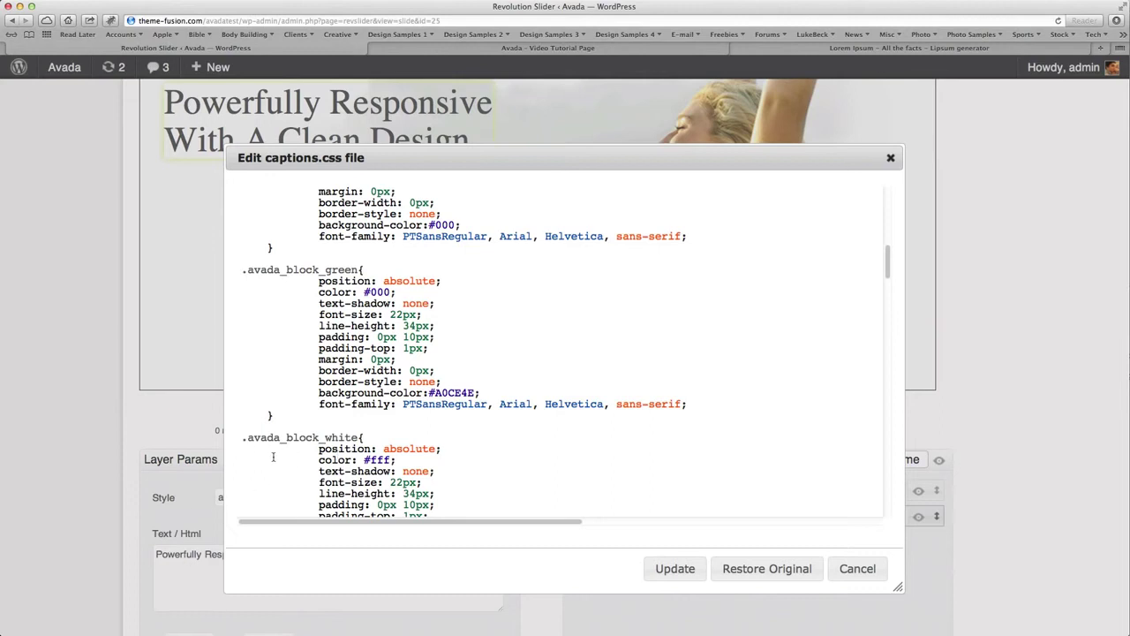
left_click_drag(244, 438, 345, 449)
scroll(461, 442, "down", 3)
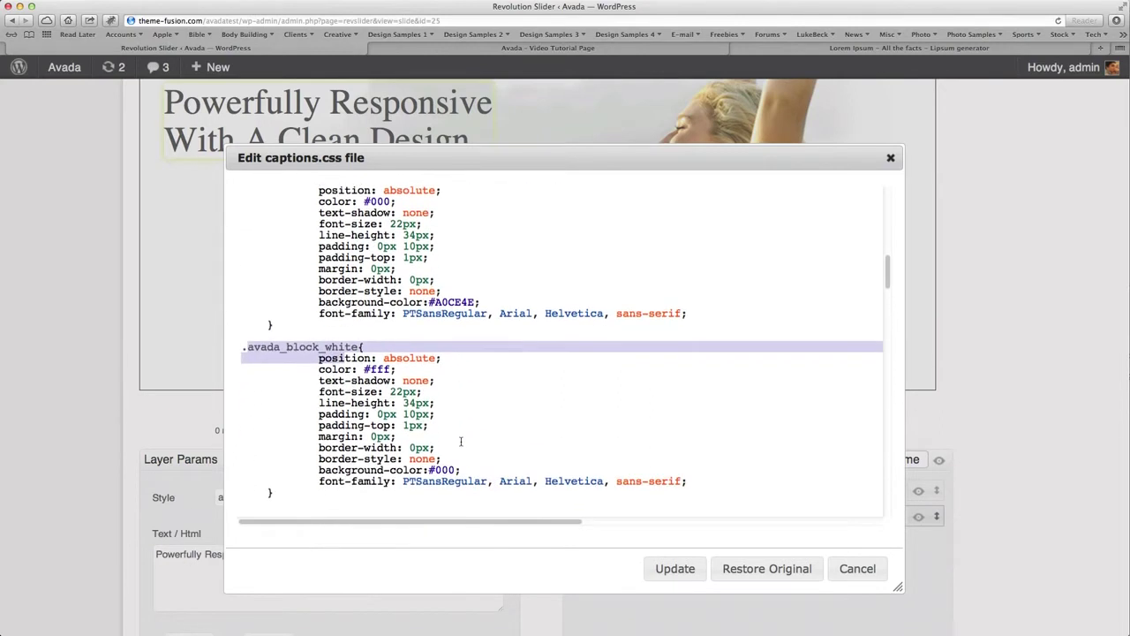
left_click(499, 427)
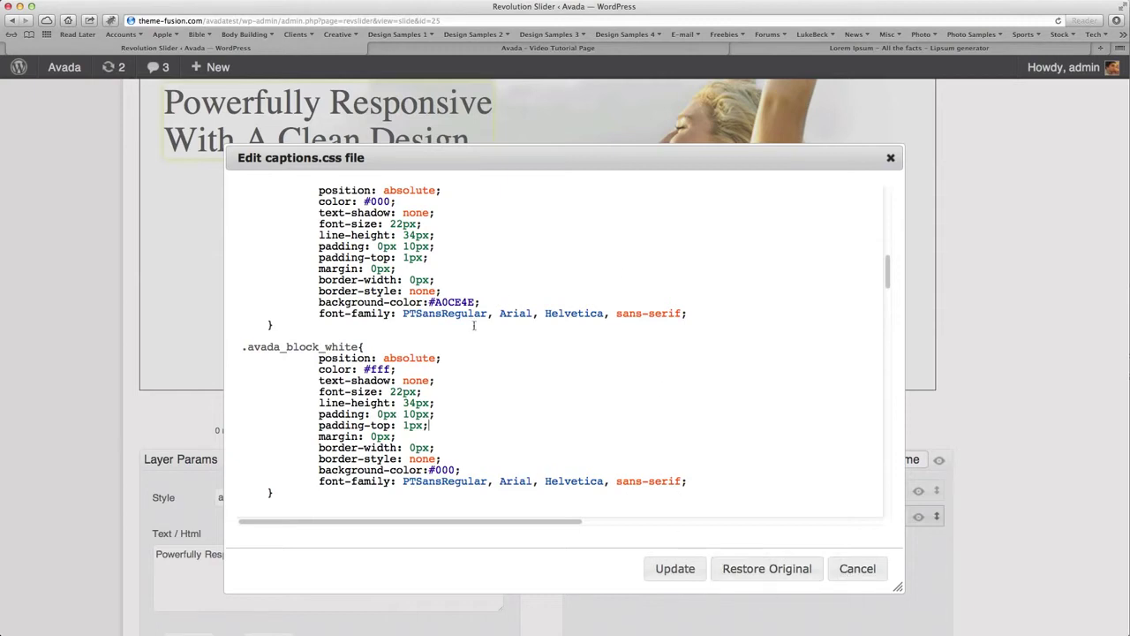
left_click(857, 569)
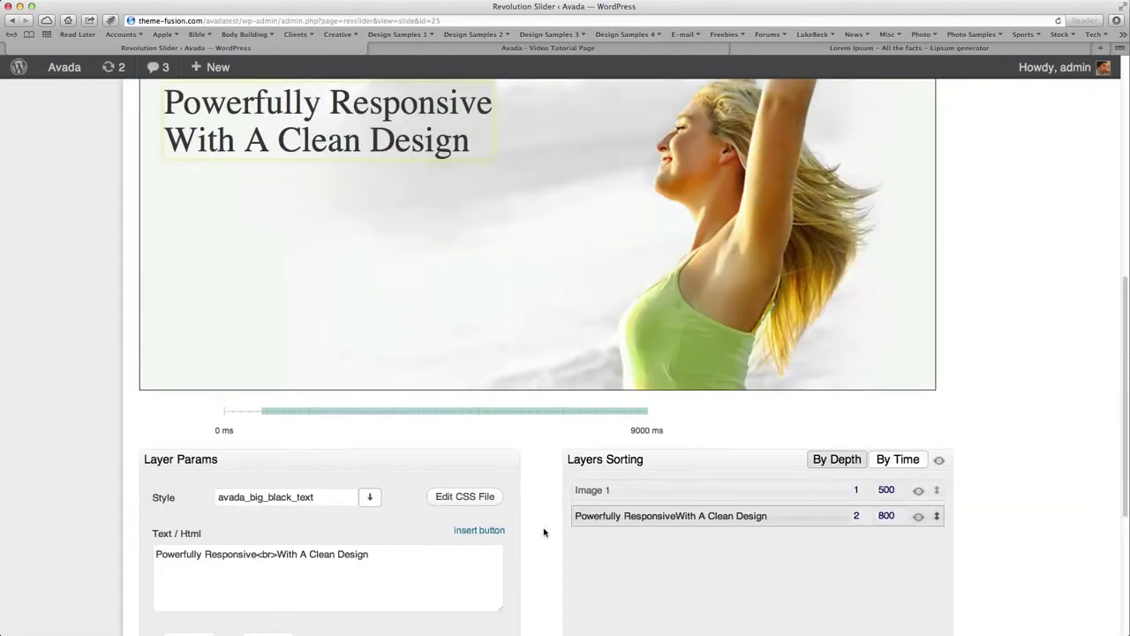
Reopen the captions CSS file, select its entire contents, and close it without saving.
scroll(544, 532, "down", 1)
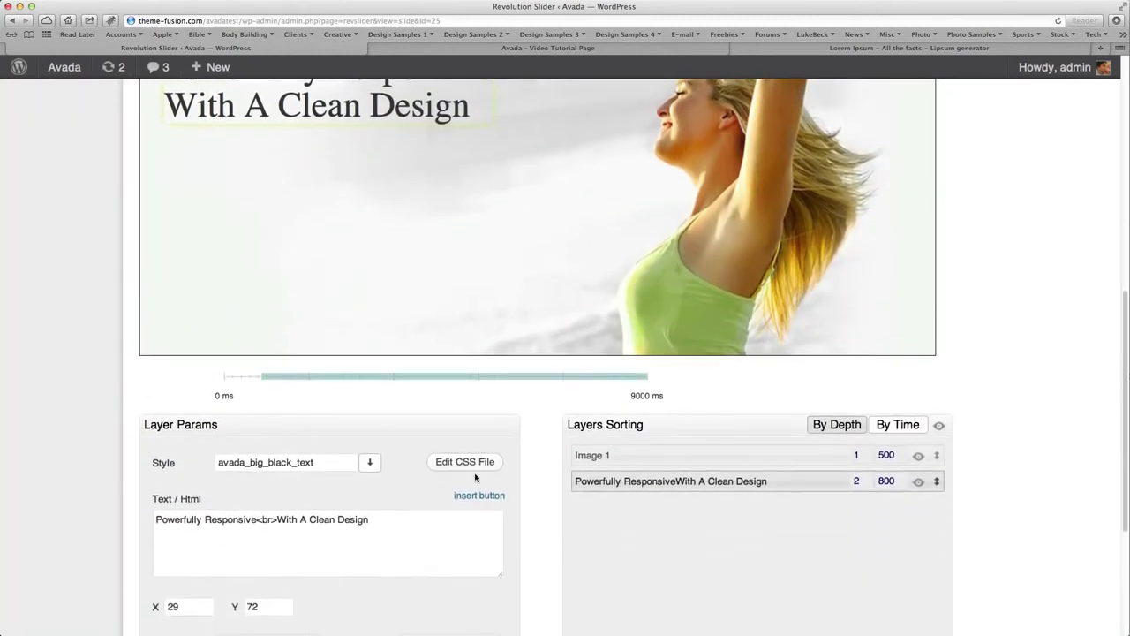
left_click(456, 466)
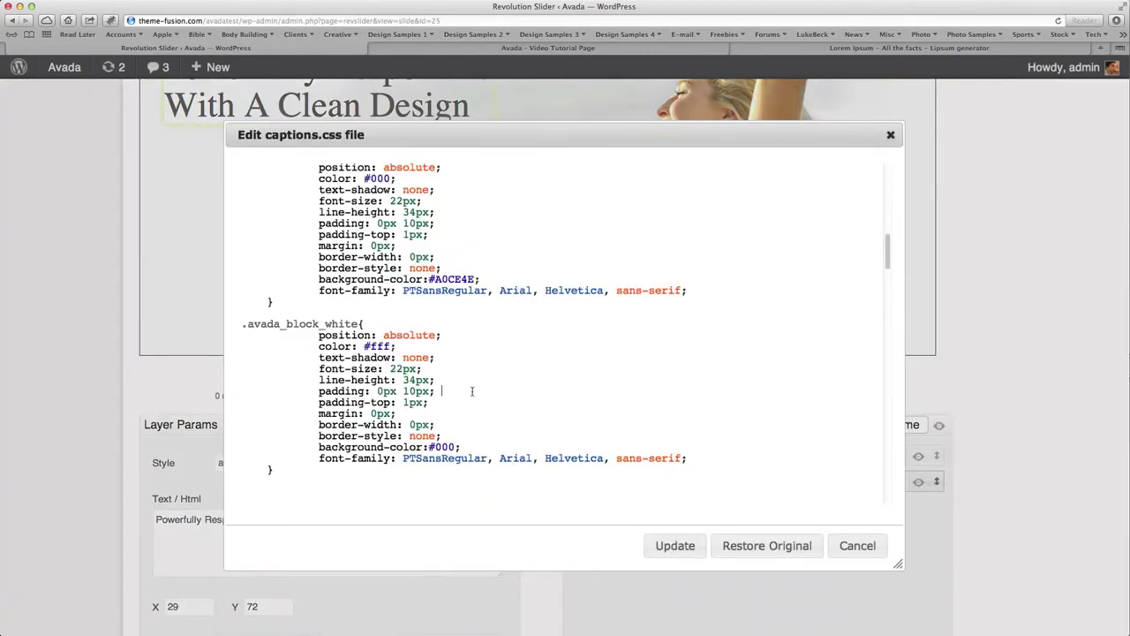
key("super+a")
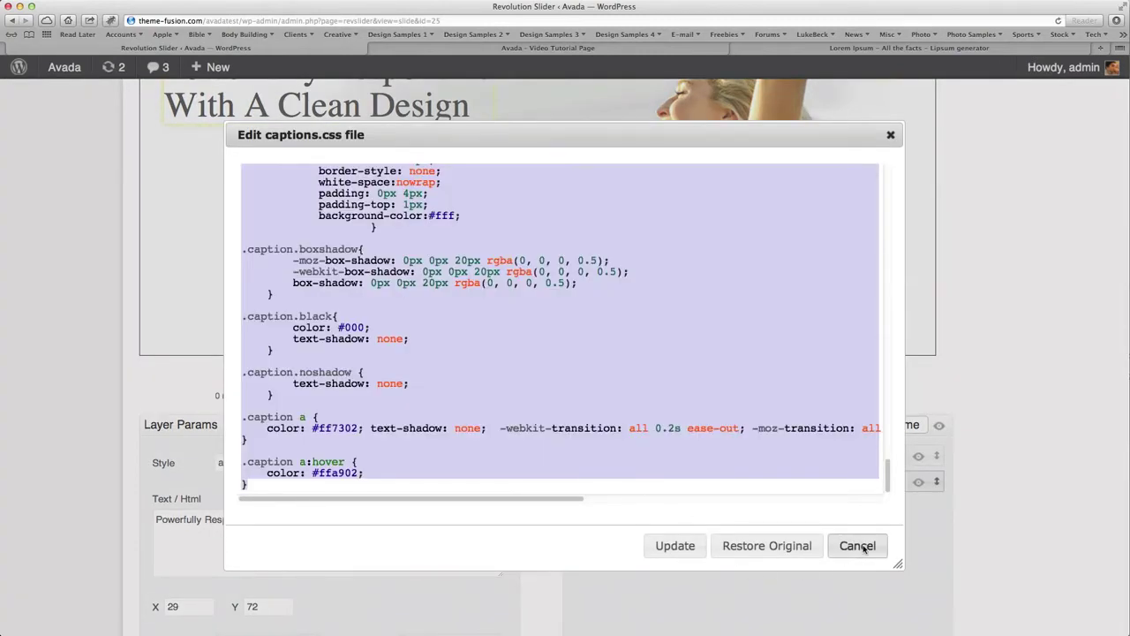
left_click(830, 539)
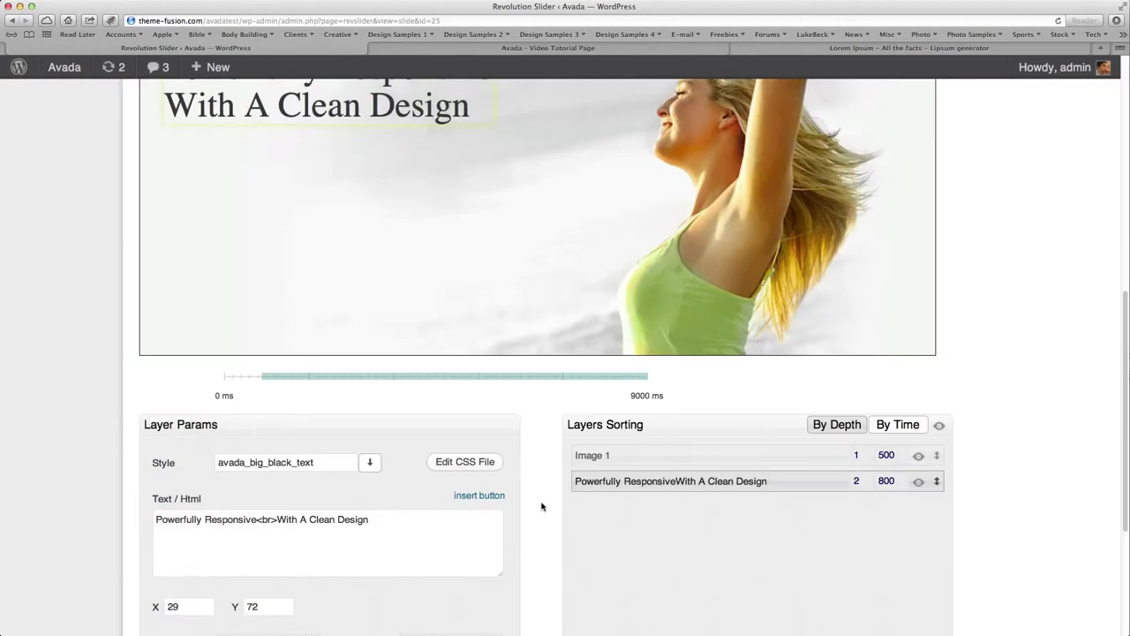
Choose the avada_big_black_text style for the headline text layer.
scroll(541, 503, "up", 3)
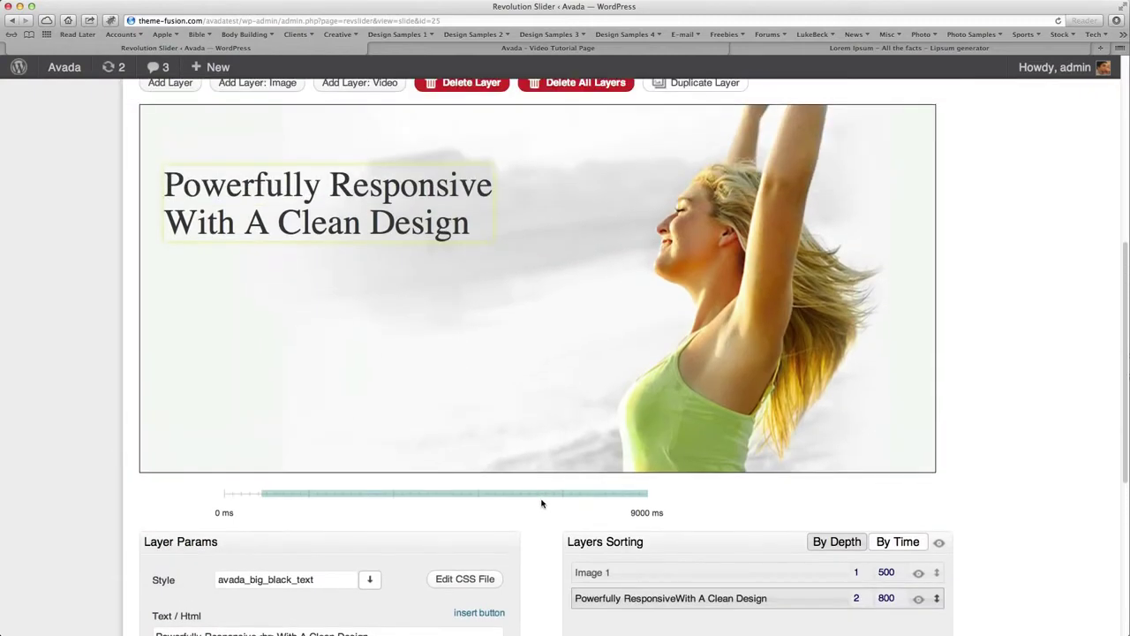
scroll(538, 527, "down", 2)
scroll(539, 527, "up", 1)
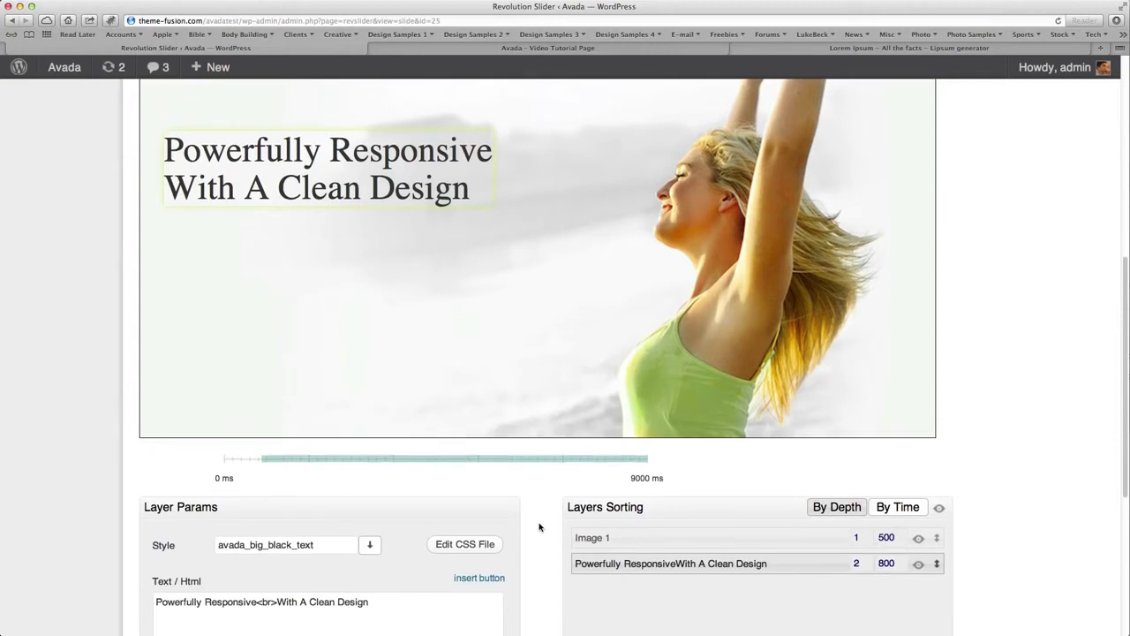
scroll(538, 526, "down", 1)
left_click(371, 499)
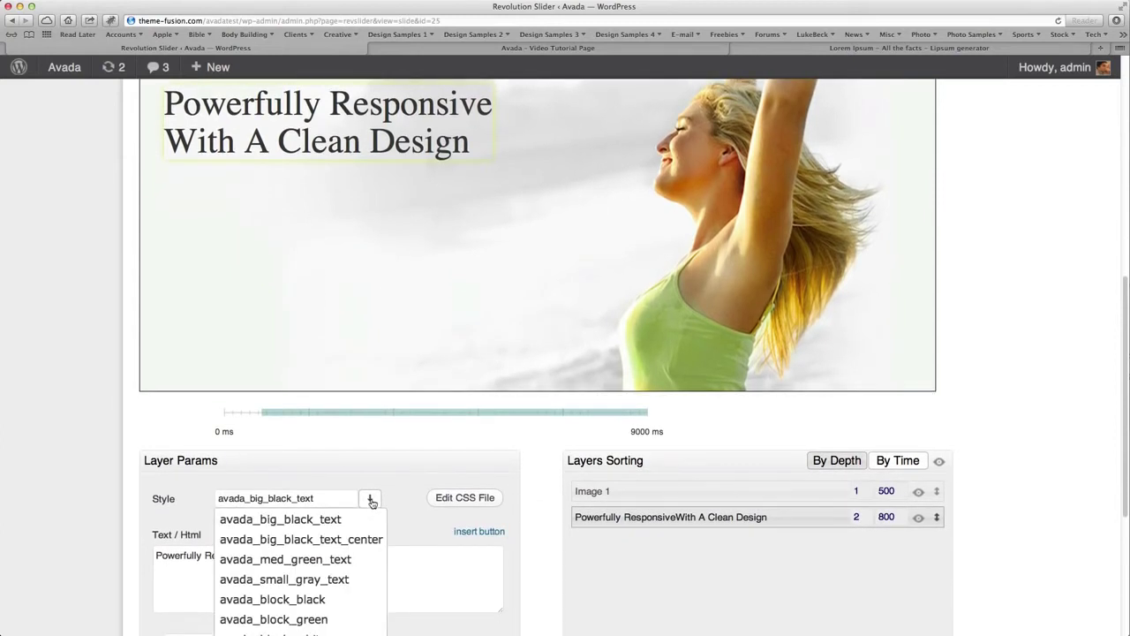
left_click(346, 523)
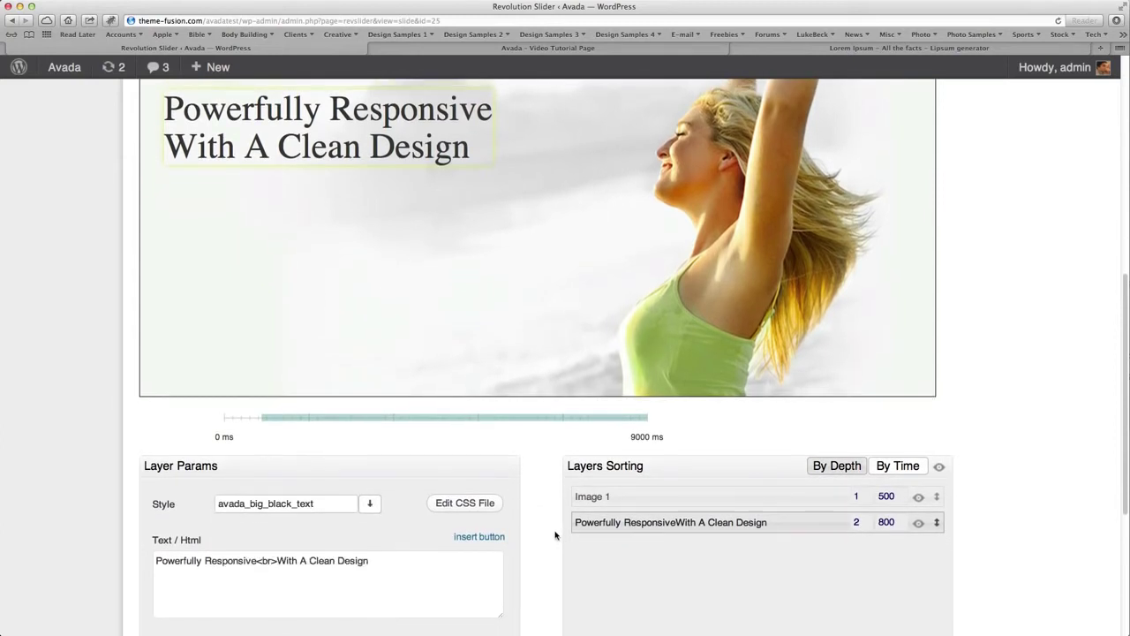
Set the headline text layer's start time to 1200 ms.
scroll(555, 537, "up", 3)
scroll(544, 606, "down", 4)
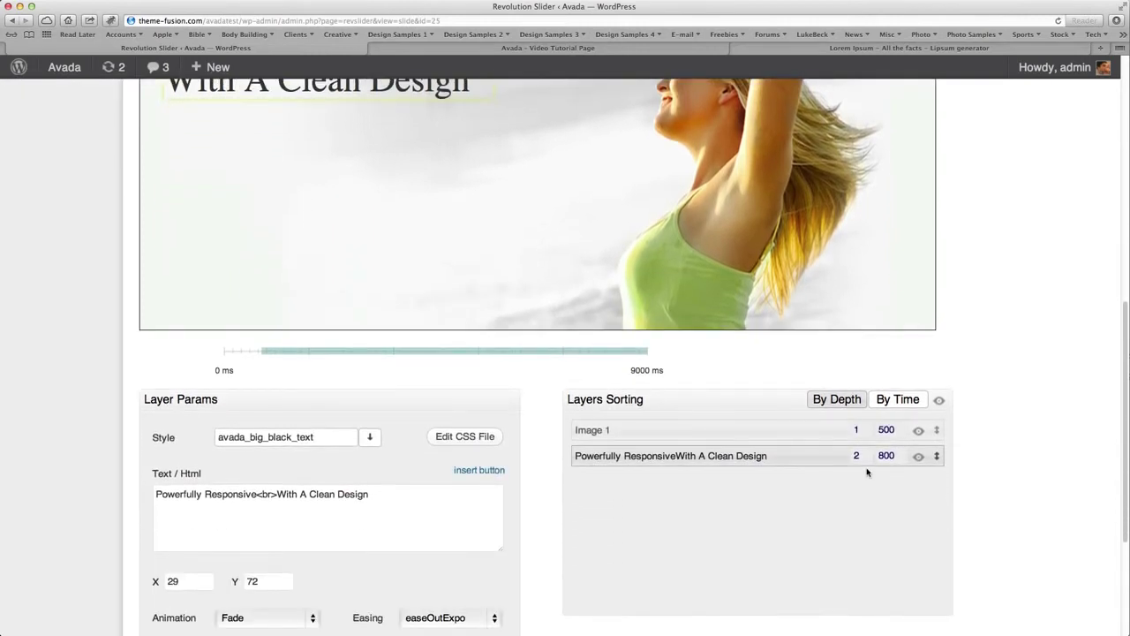
left_click_drag(896, 455, 847, 455)
type("1200")
Set the headline layer's animation to Long from Top and its easing to easeInOutQuint.
scroll(553, 506, "down", 3)
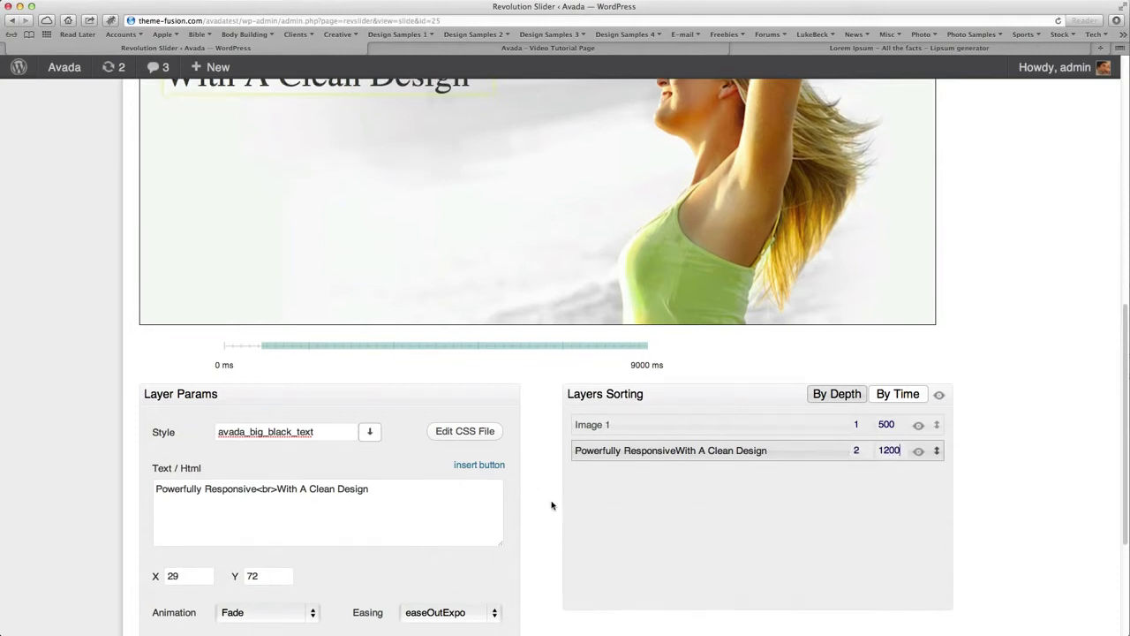
scroll(551, 504, "down", 1)
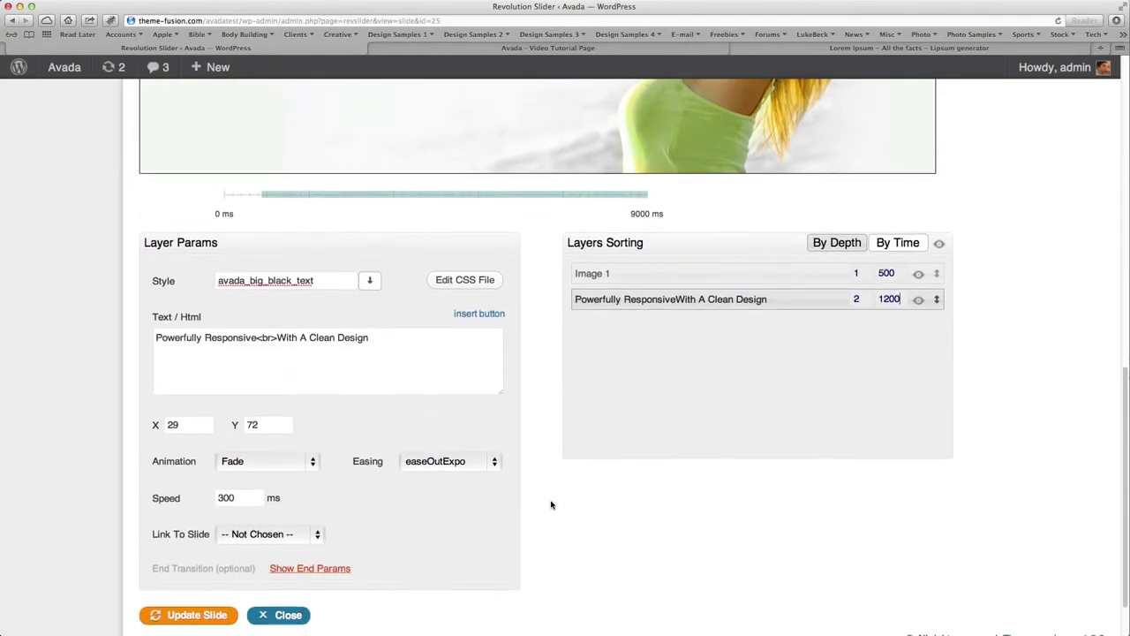
scroll(312, 456, "down", 1)
left_click(293, 447)
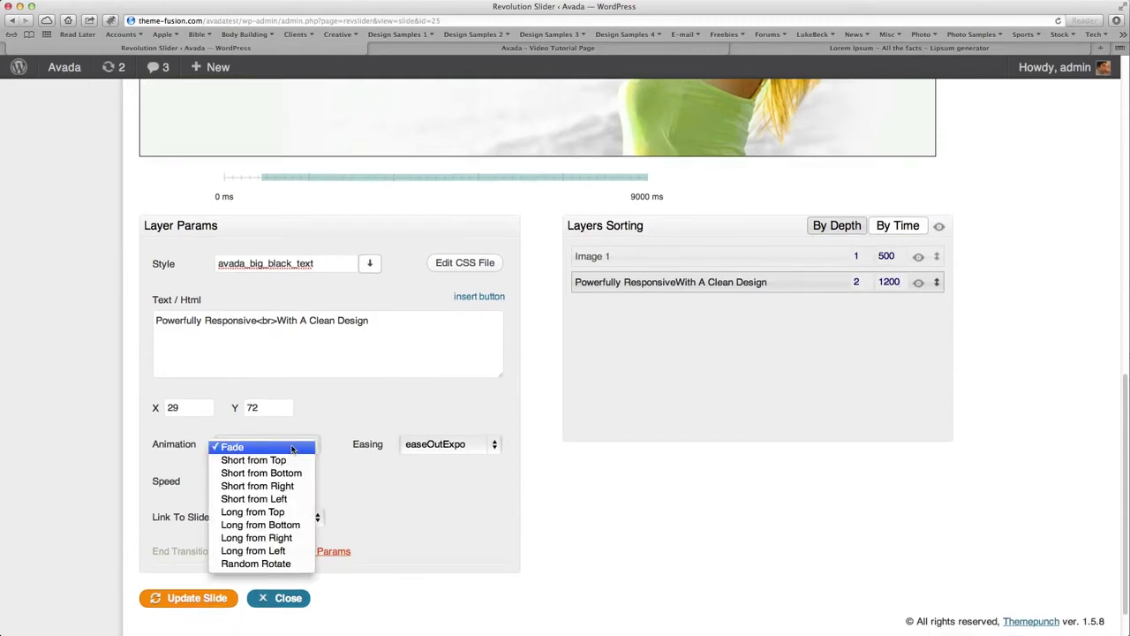
left_click(300, 512)
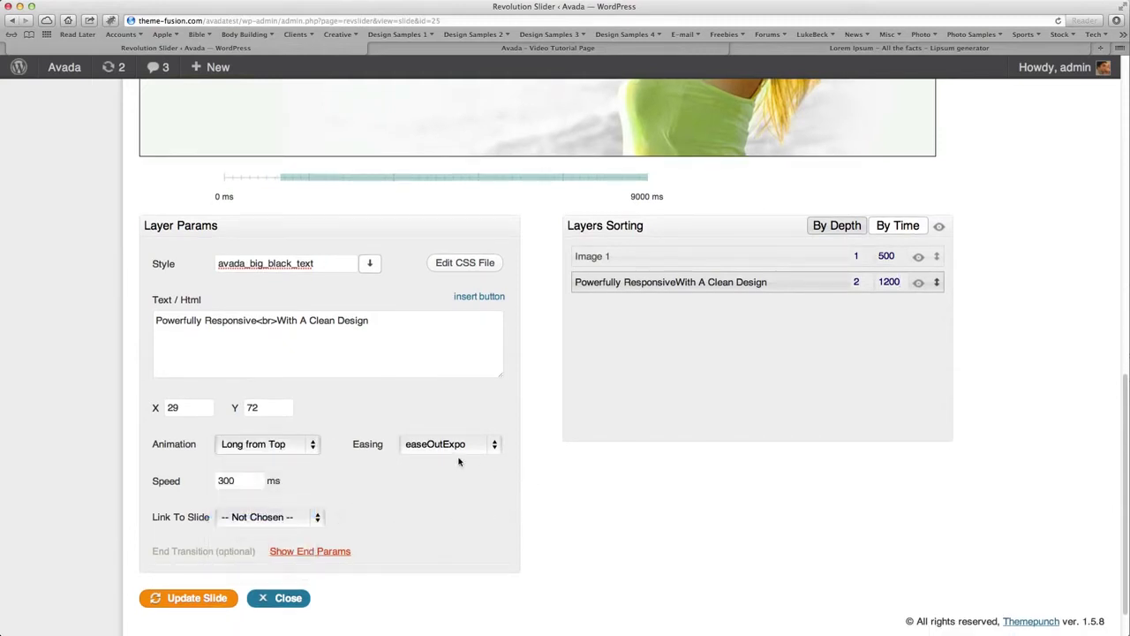
left_click(466, 447)
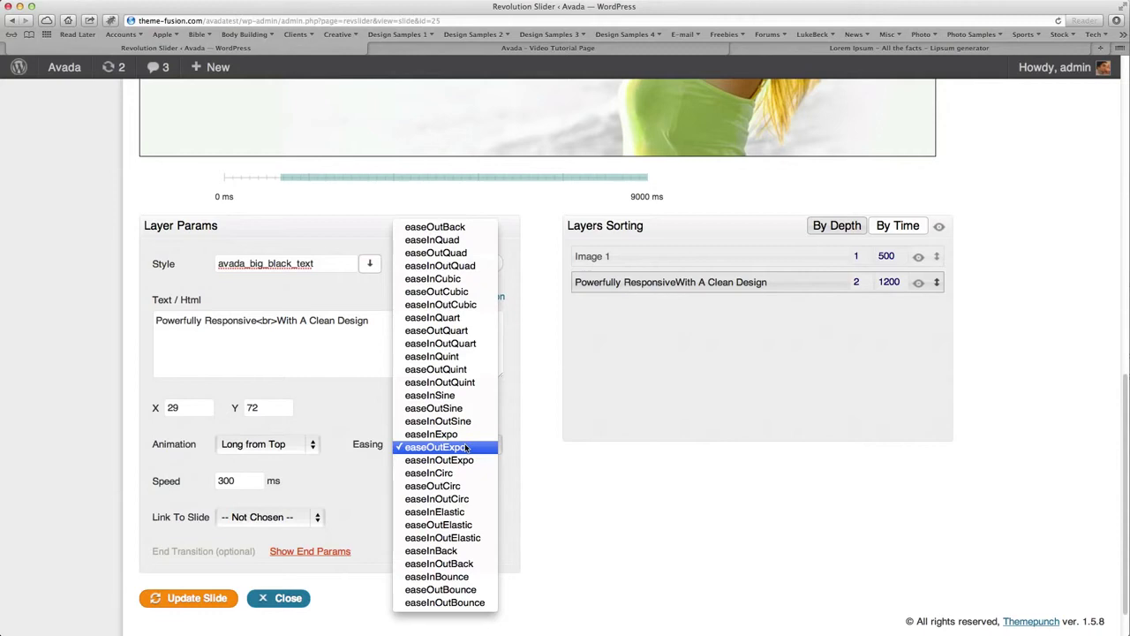
left_click(465, 383)
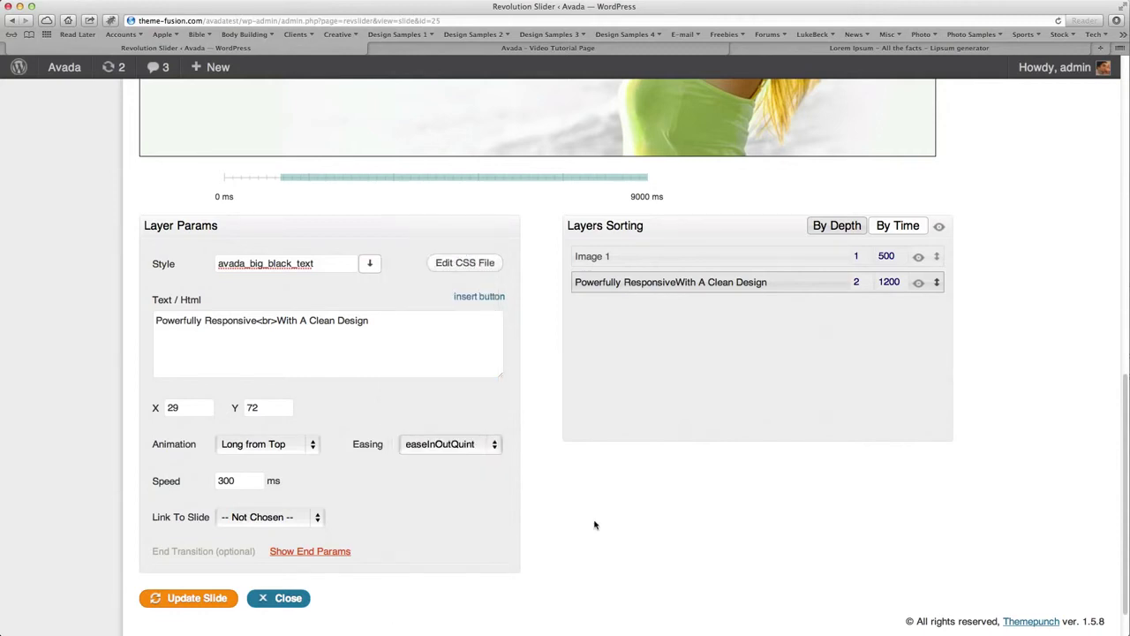
Set the headline layer's animation speed to 1000 ms and save the slide.
scroll(287, 500, "down", 1)
left_click_drag(250, 477, 137, 472)
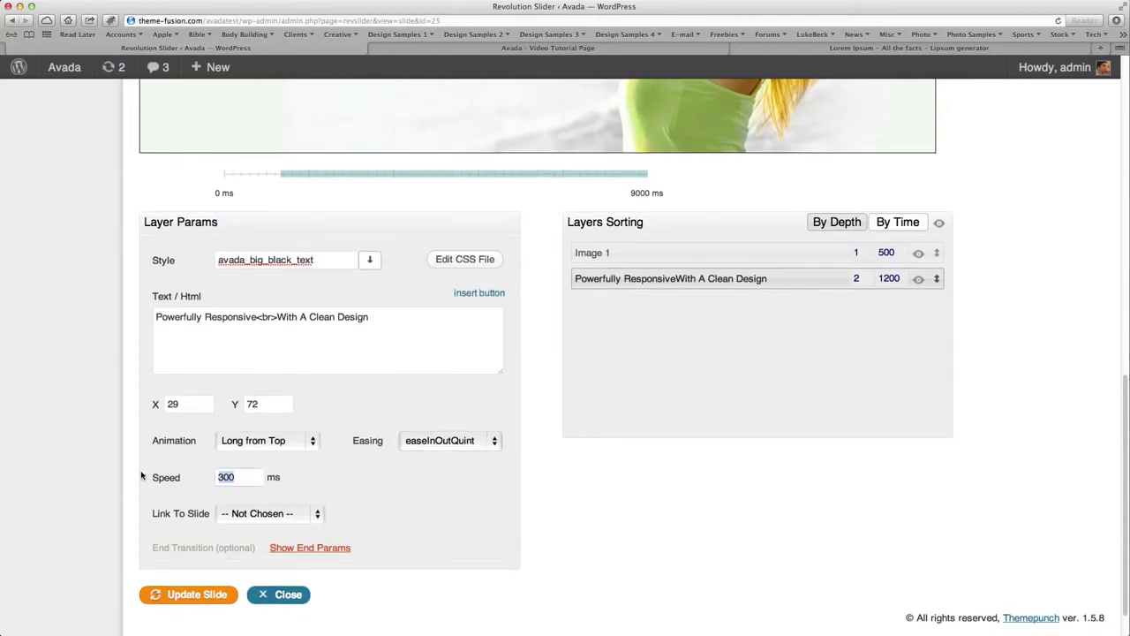
type("1000")
scroll(431, 575, "up", 5)
scroll(451, 571, "down", 3)
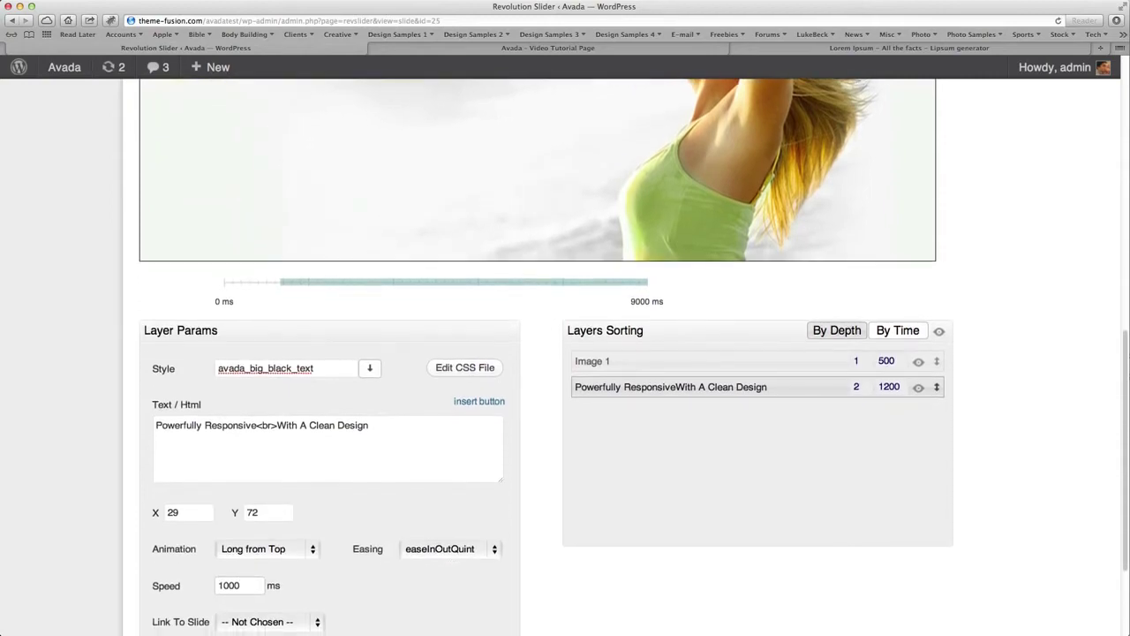
scroll(234, 618, "down", 3)
left_click(203, 607)
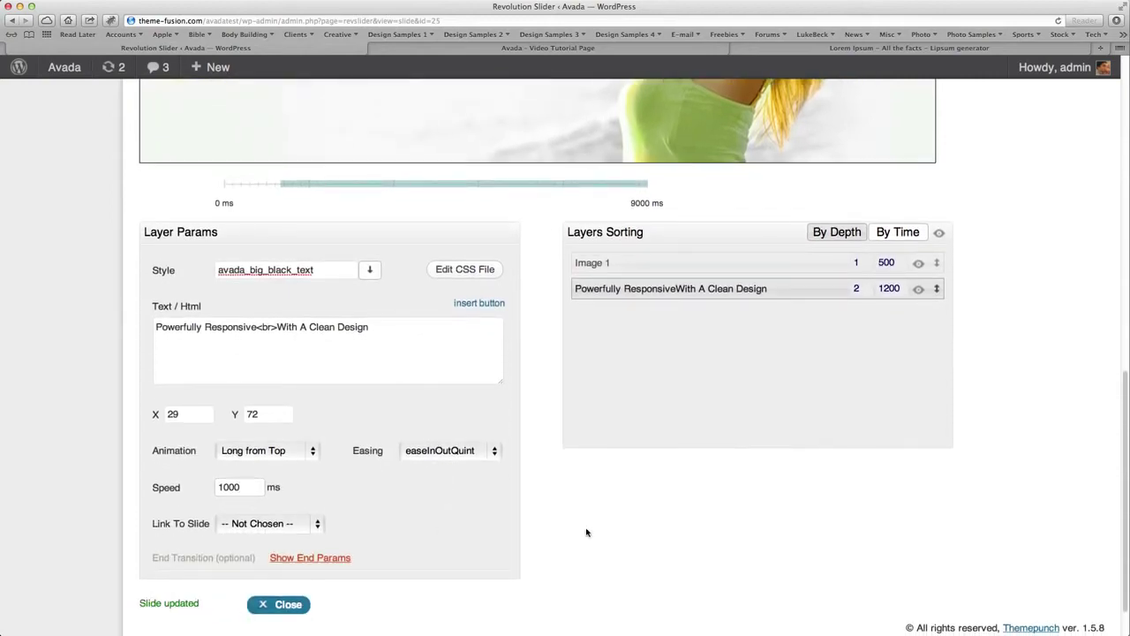
Add another text layer to the slide below the headline layer in the layer order.
scroll(594, 526, "up", 15)
scroll(597, 522, "down", 5)
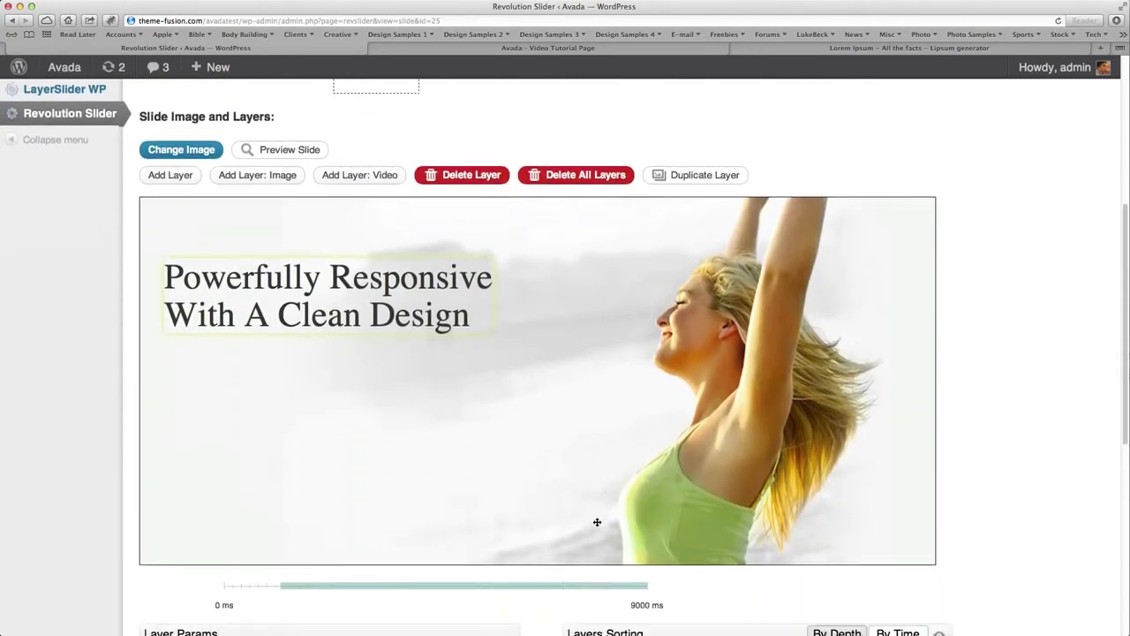
scroll(212, 159, "up", 1)
left_click(172, 122)
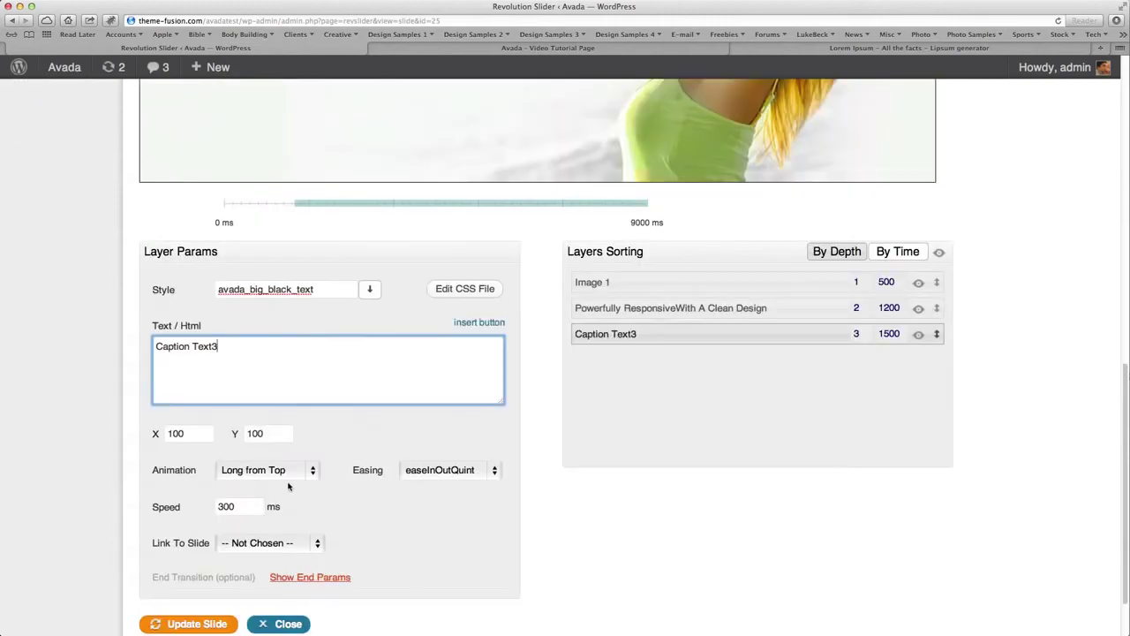
Set the new layer's text to "Multi-Purpose Business Wordpress Theme" and place it just below the headline, aligned with its left edge.
scroll(503, 465, "up", 3)
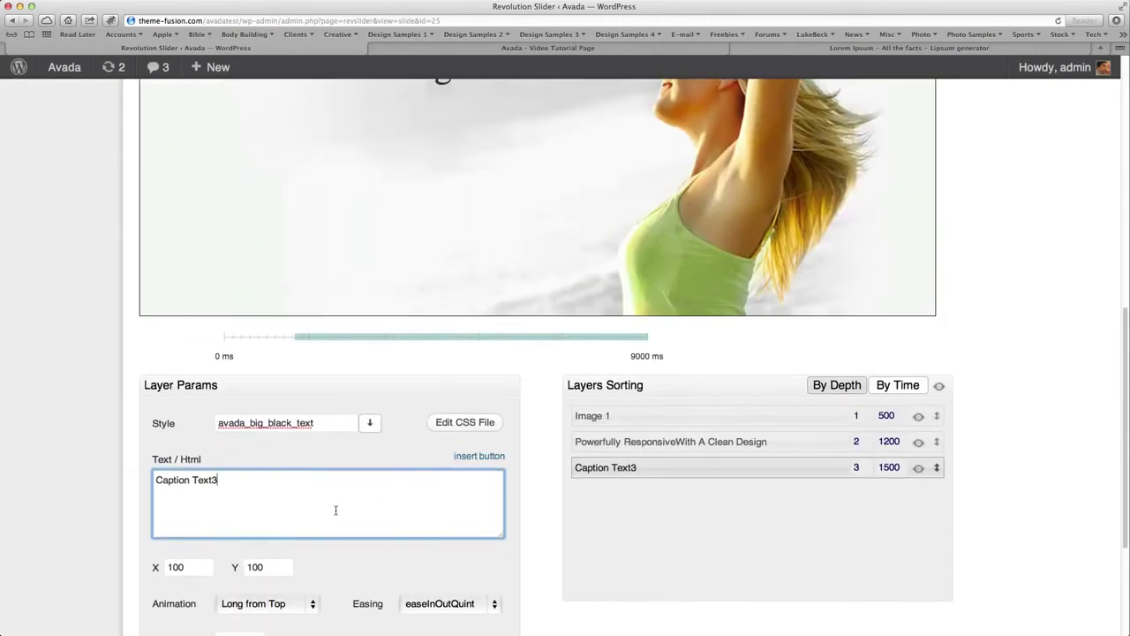
triple_click(336, 509)
type("Mult")
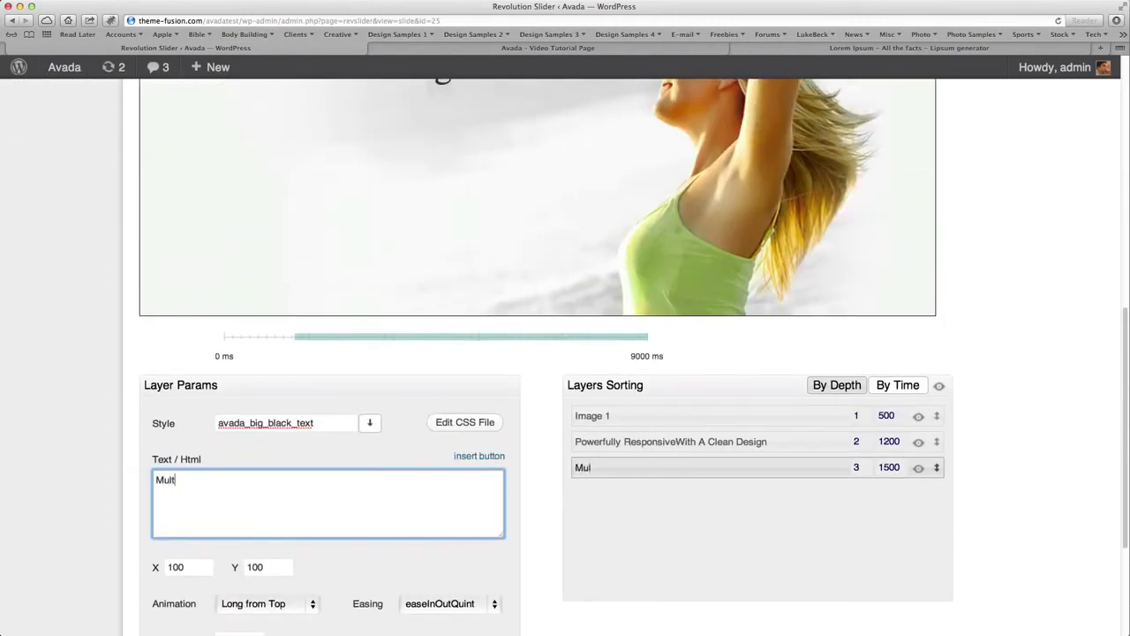
type("i-Purpose Business ")
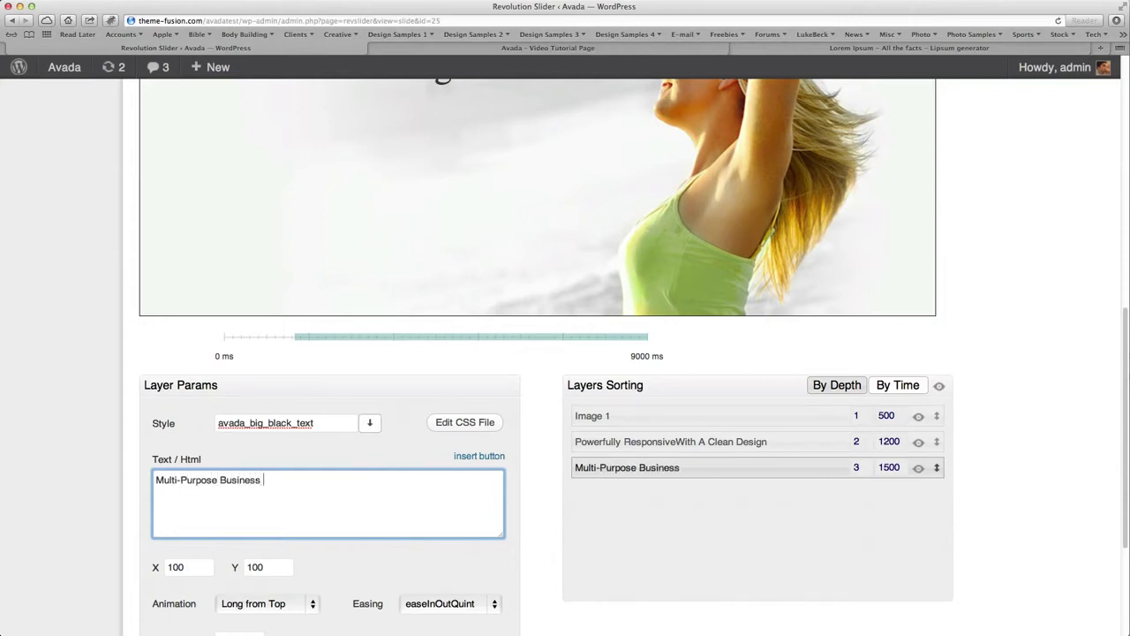
type("Wordpress T")
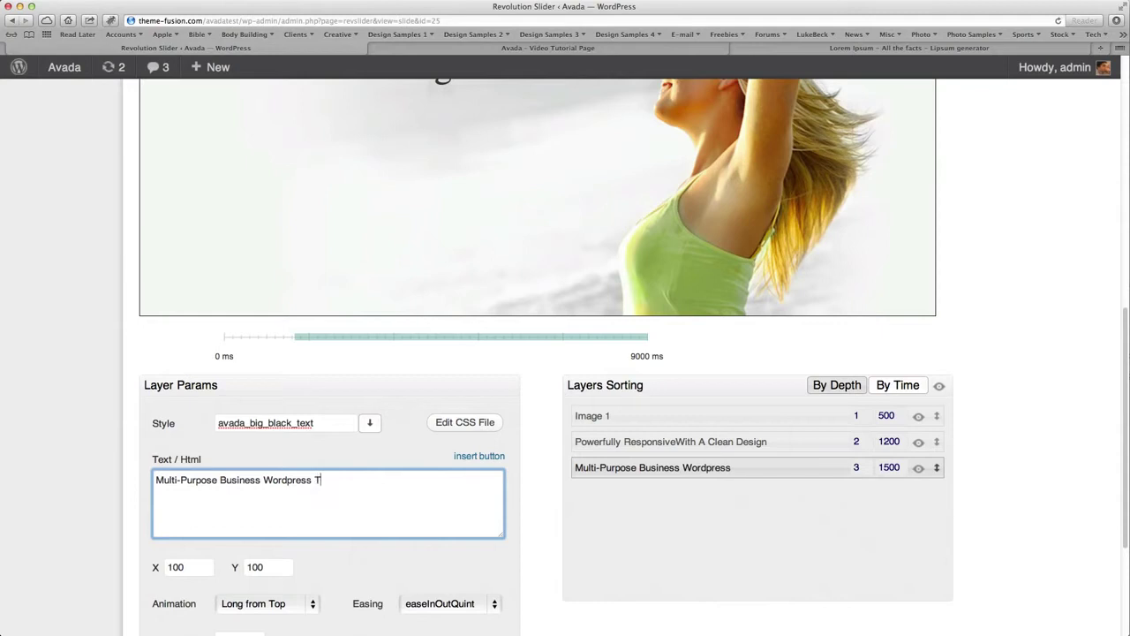
type("heme")
scroll(529, 470, "up", 4)
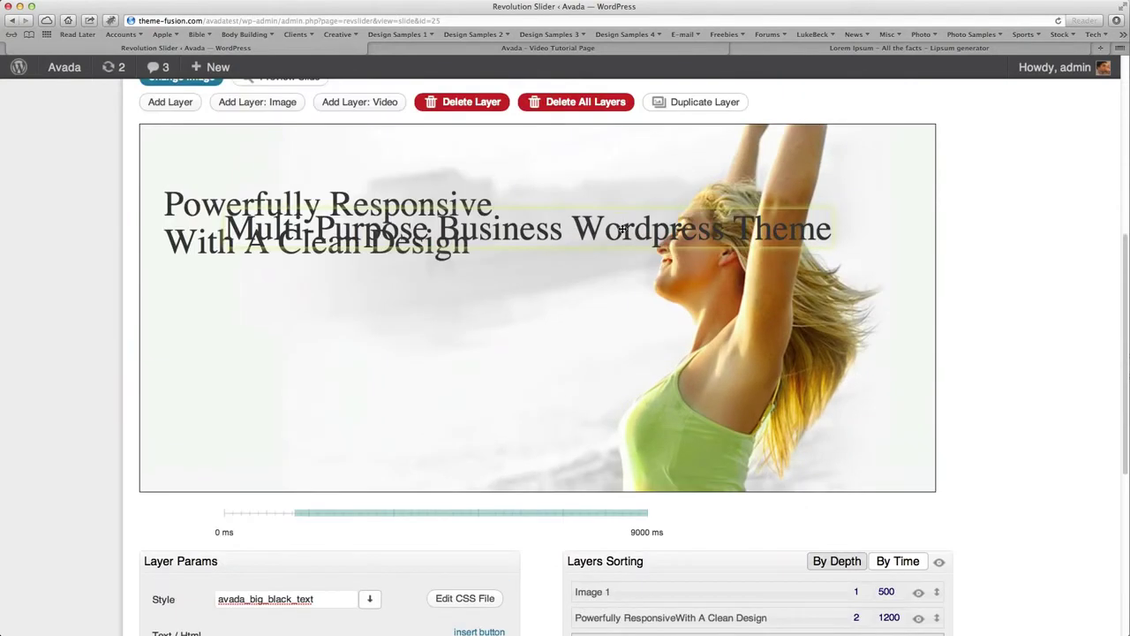
left_click_drag(622, 229, 560, 288)
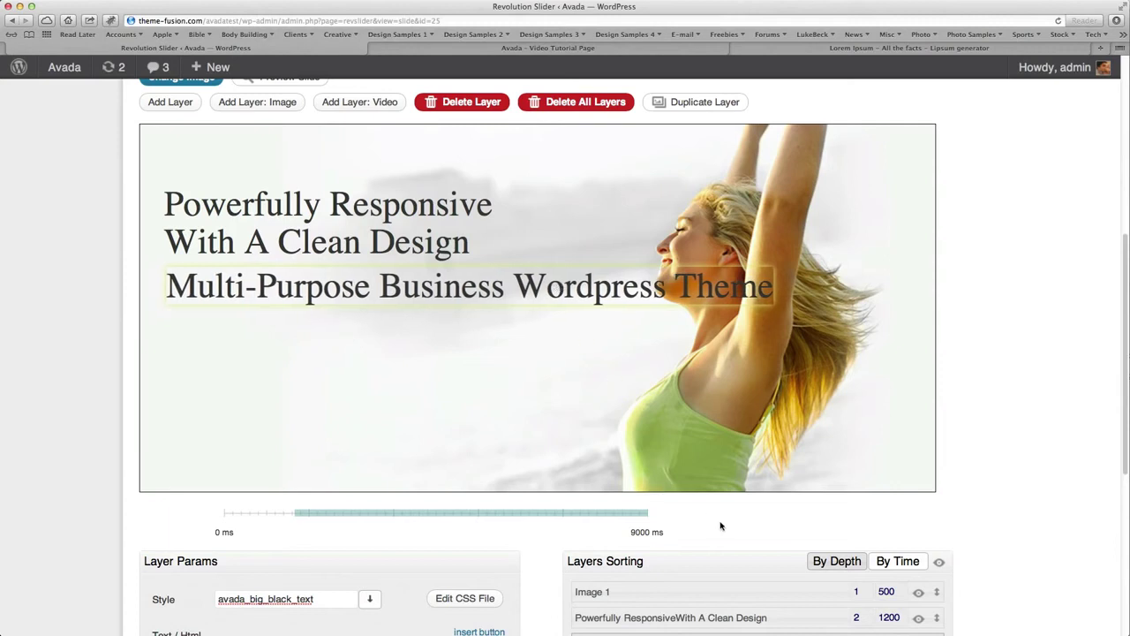
Apply the avada_med_green_text style to the Multi-Purpose Business Wordpress Theme layer.
scroll(722, 526, "down", 1)
scroll(441, 574, "down", 3)
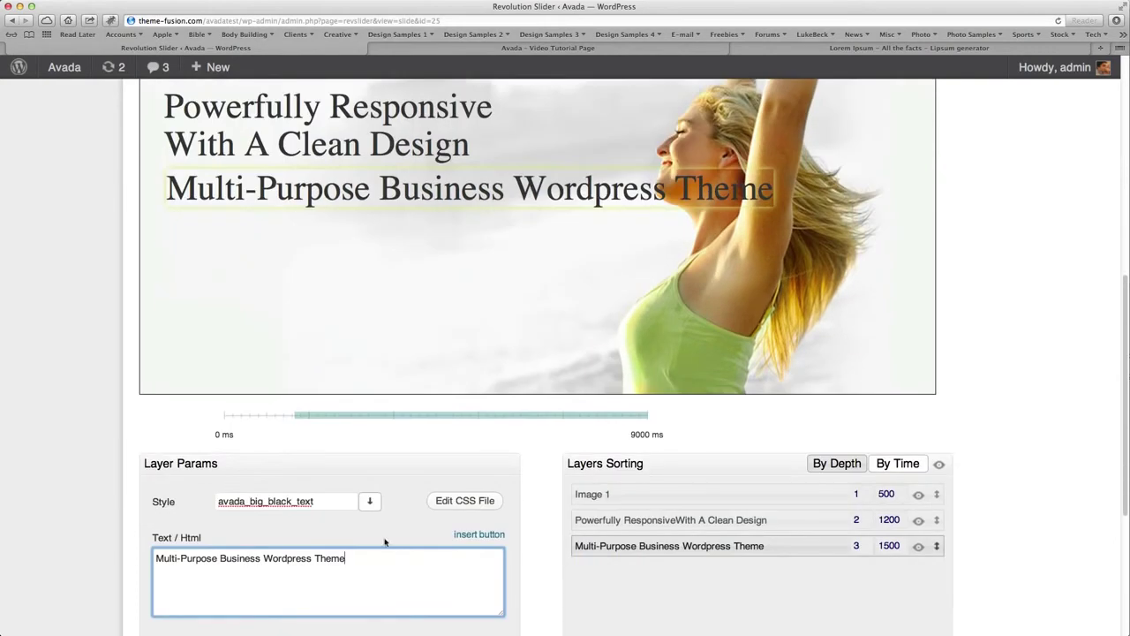
scroll(371, 514, "down", 1)
left_click(370, 478)
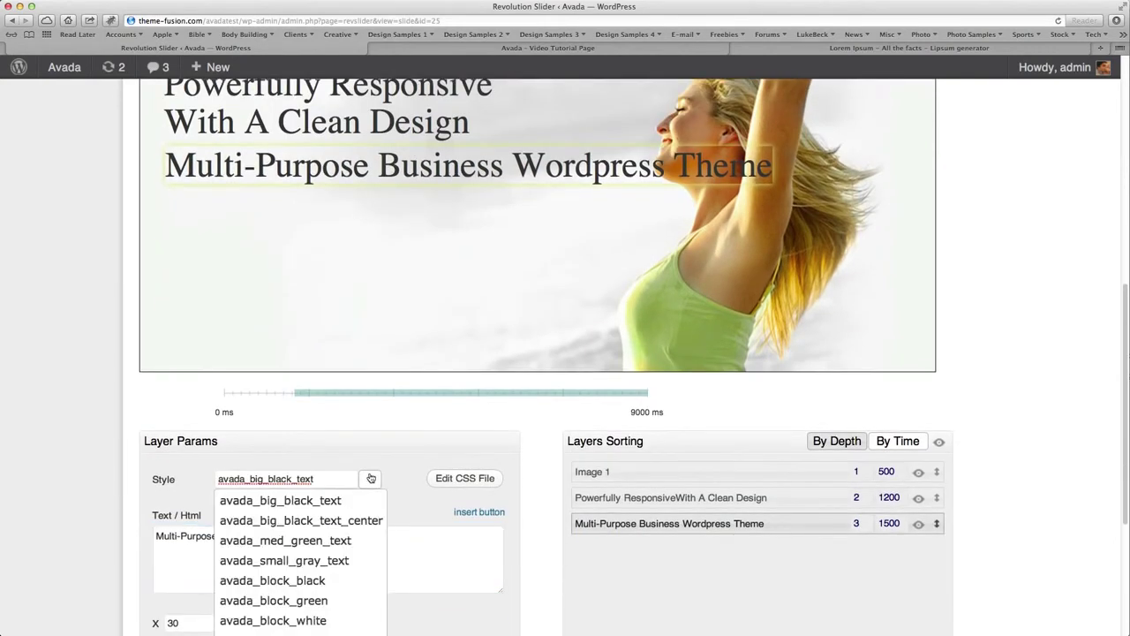
scroll(424, 494, "down", 3)
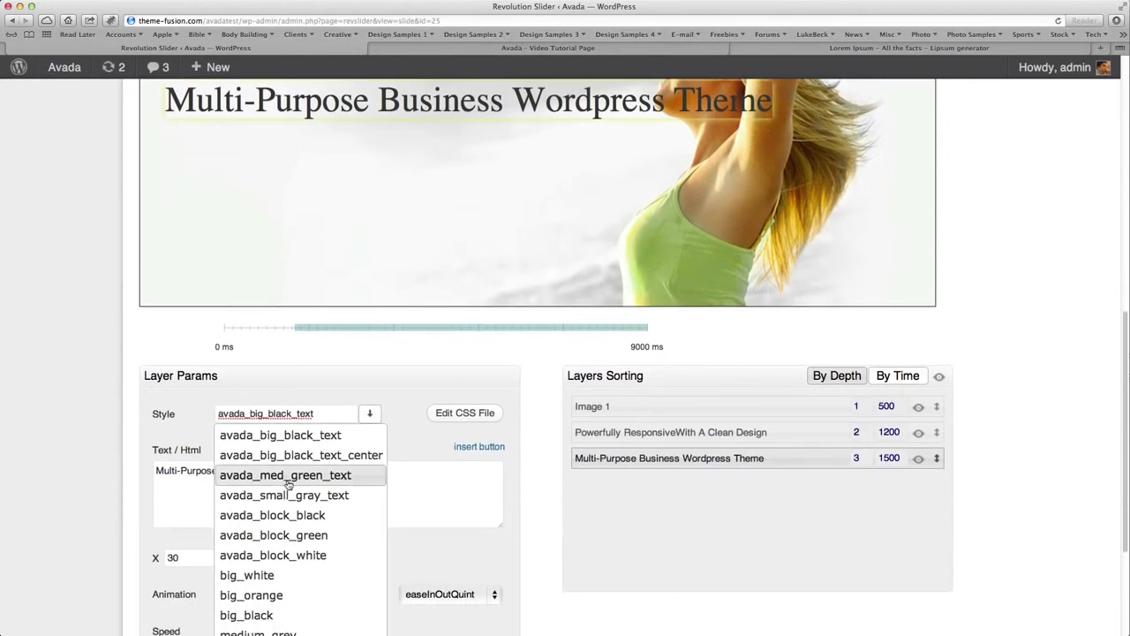
left_click(288, 481)
Nudge the green subheading layer into line under the headline, at about X 31, Y 171.
scroll(589, 536, "up", 7)
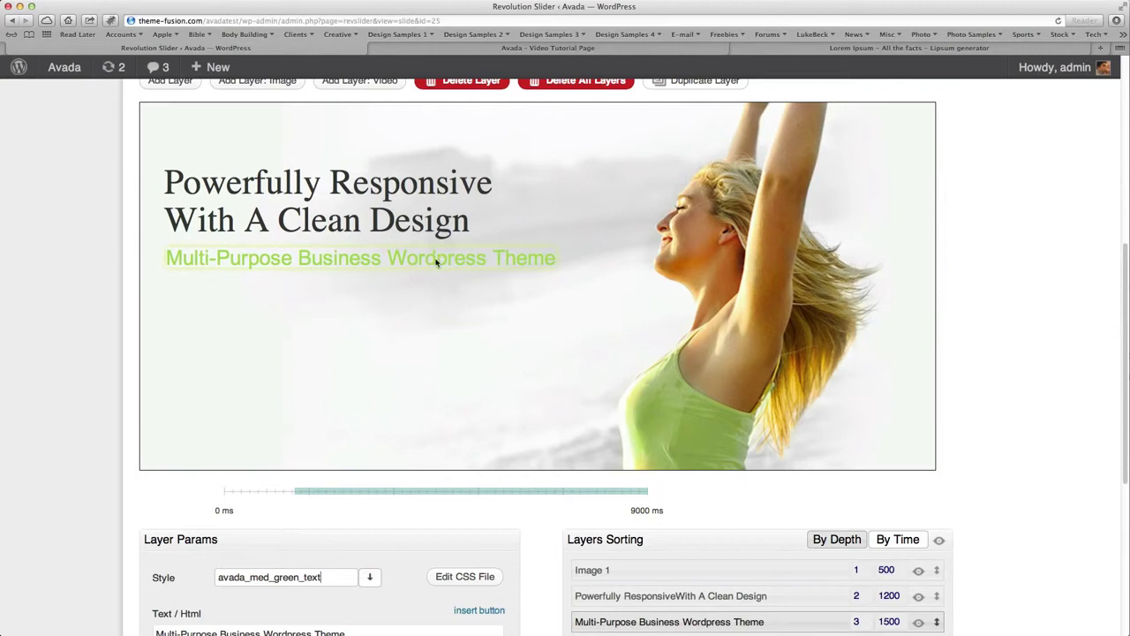
left_click_drag(437, 261, 438, 261)
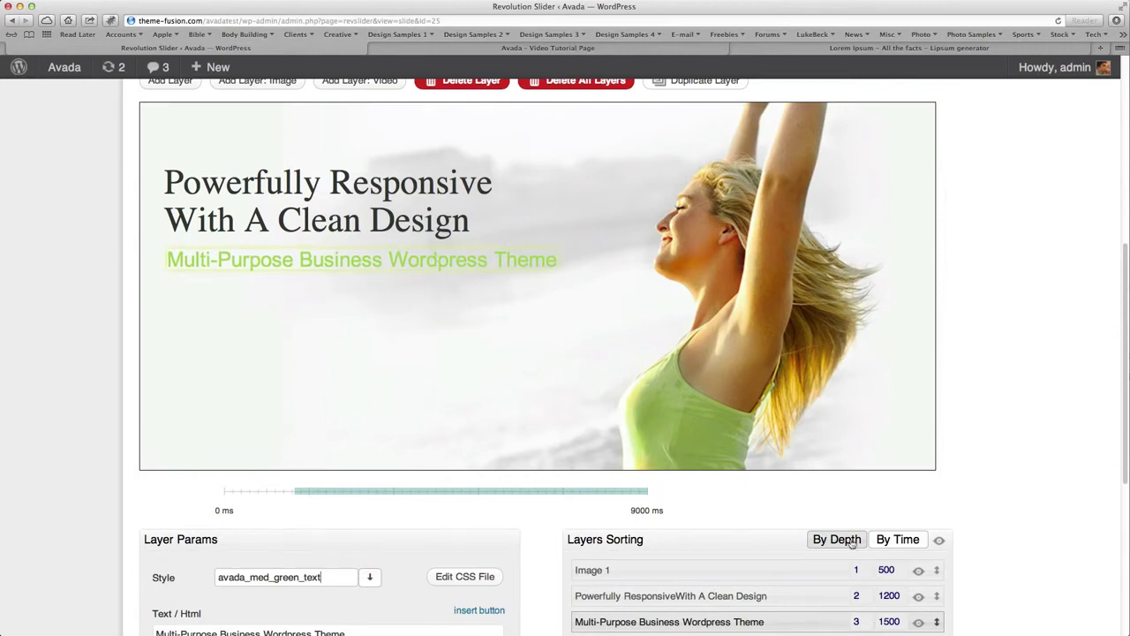
scroll(1029, 459, "down", 3)
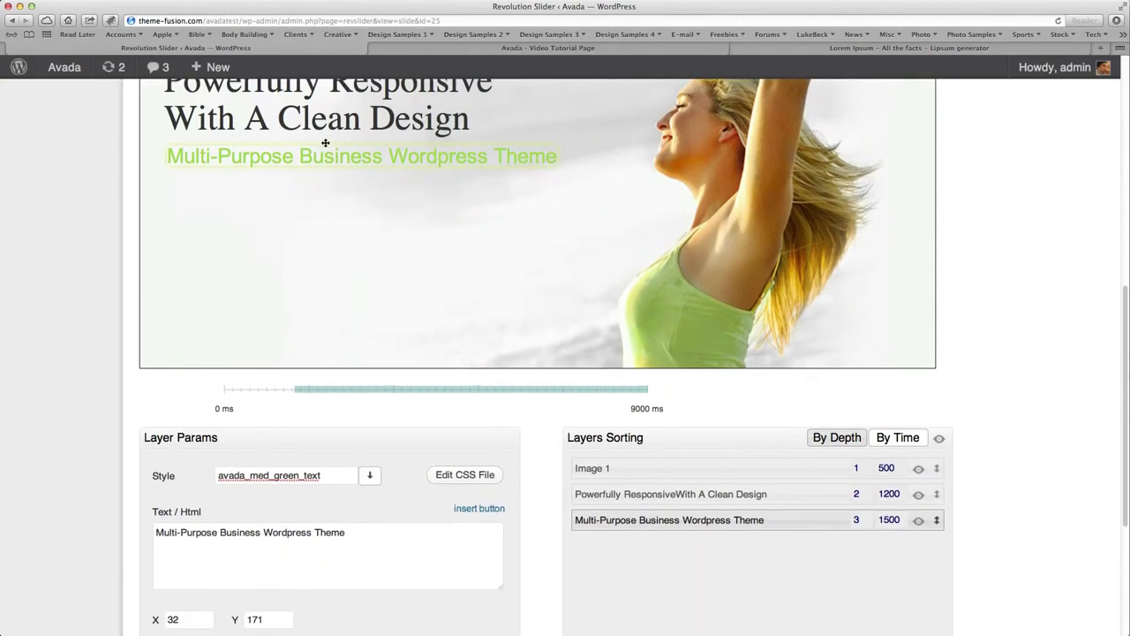
left_click_drag(326, 156, 326, 156)
scroll(812, 491, "down", 3)
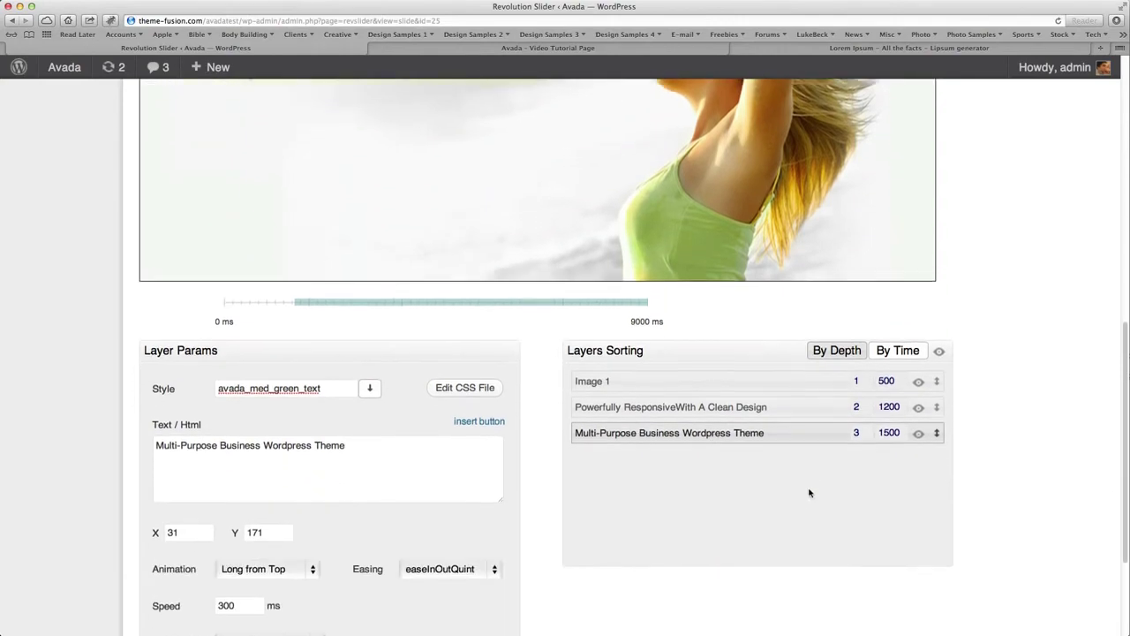
Set the green subheading layer's start time to 1700 ms and its animation to Long from Left.
scroll(806, 492, "down", 3)
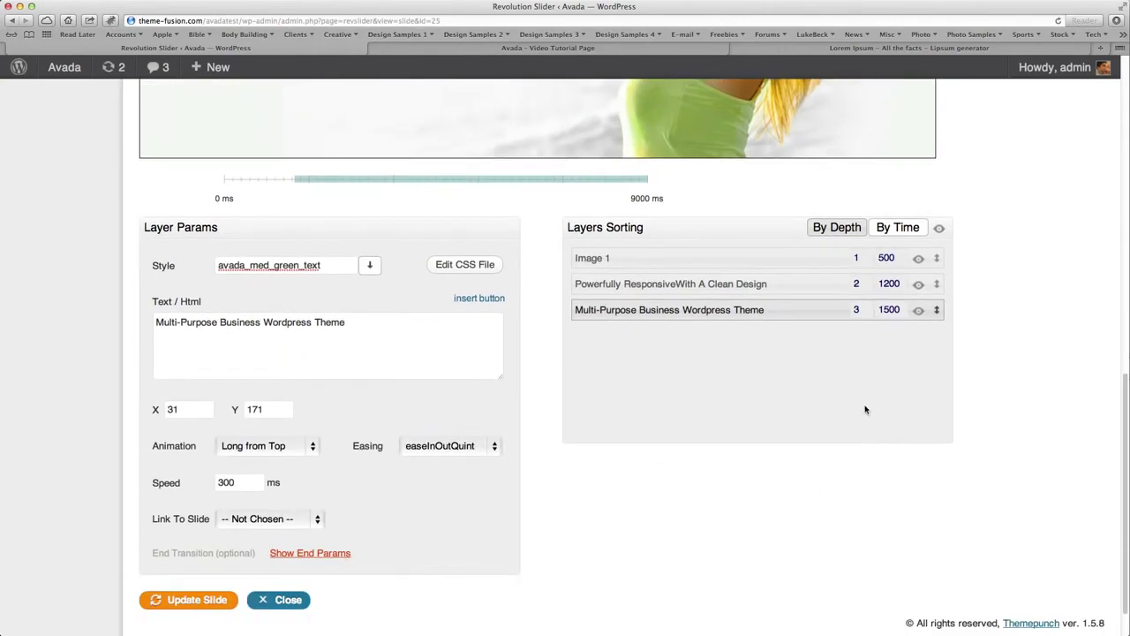
double_click(897, 309)
type("1700")
left_click(283, 447)
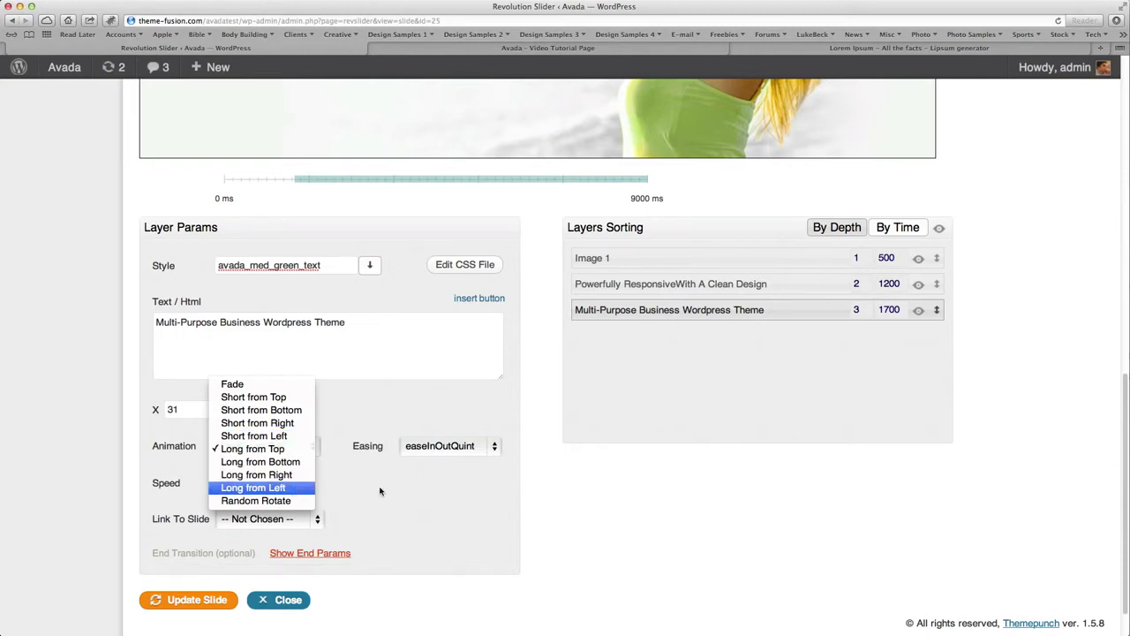
left_click(291, 488)
Set the subheading layer's animation speed to 1000 ms and save the slide.
left_click_drag(244, 484, 182, 483)
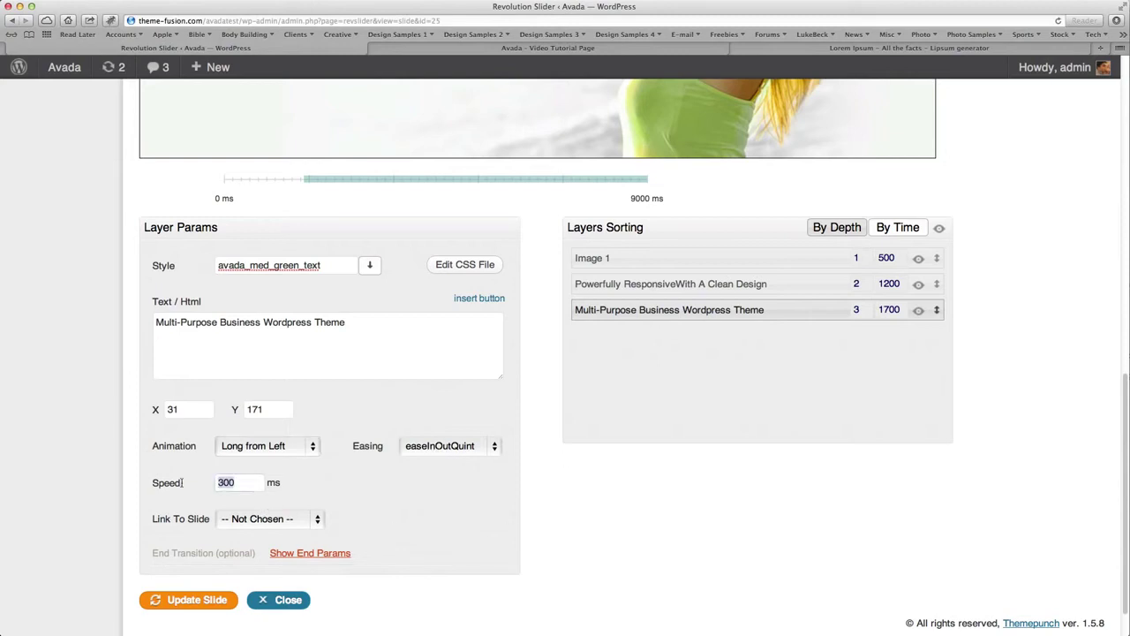
type("1000")
left_click(196, 601)
scroll(362, 481, "up", 5)
scroll(365, 479, "down", 5)
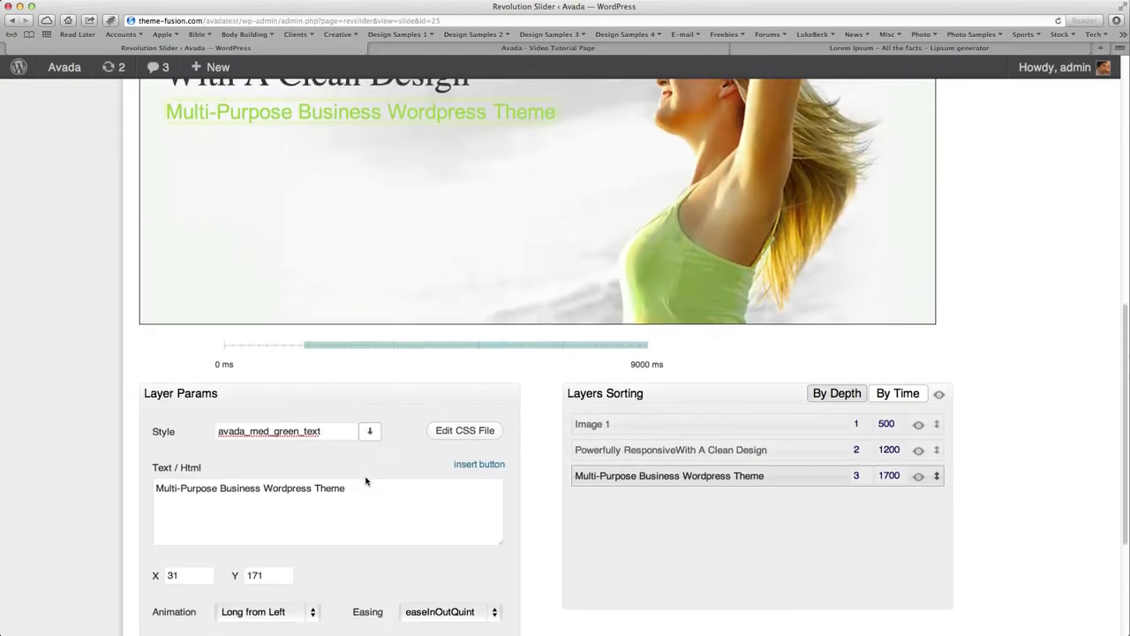
scroll(593, 513, "up", 5)
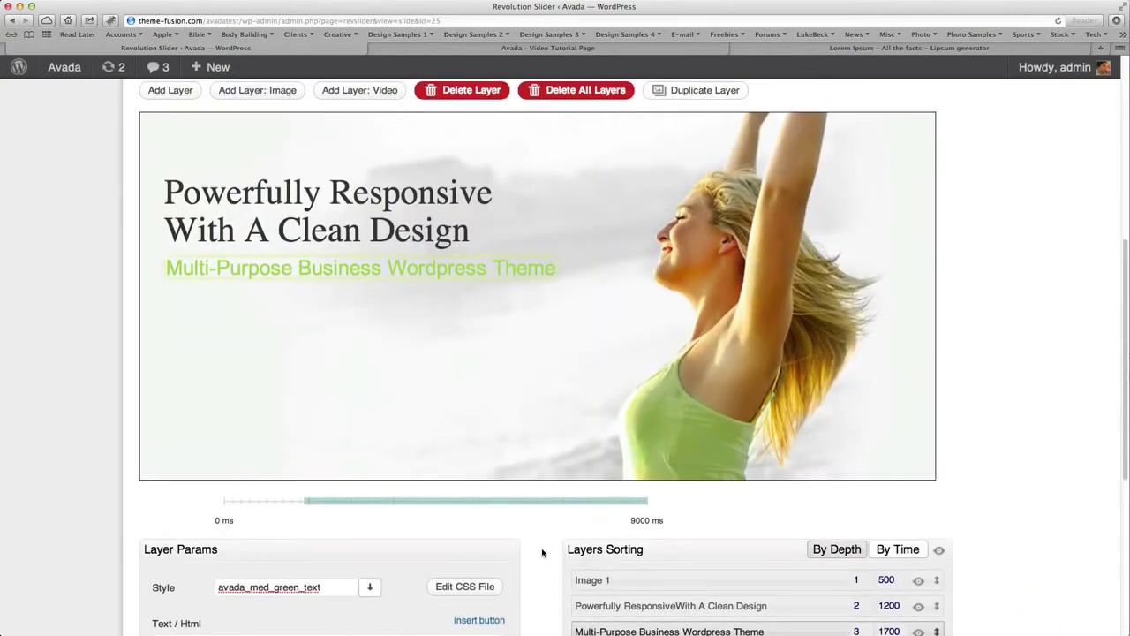
scroll(542, 554, "down", 1)
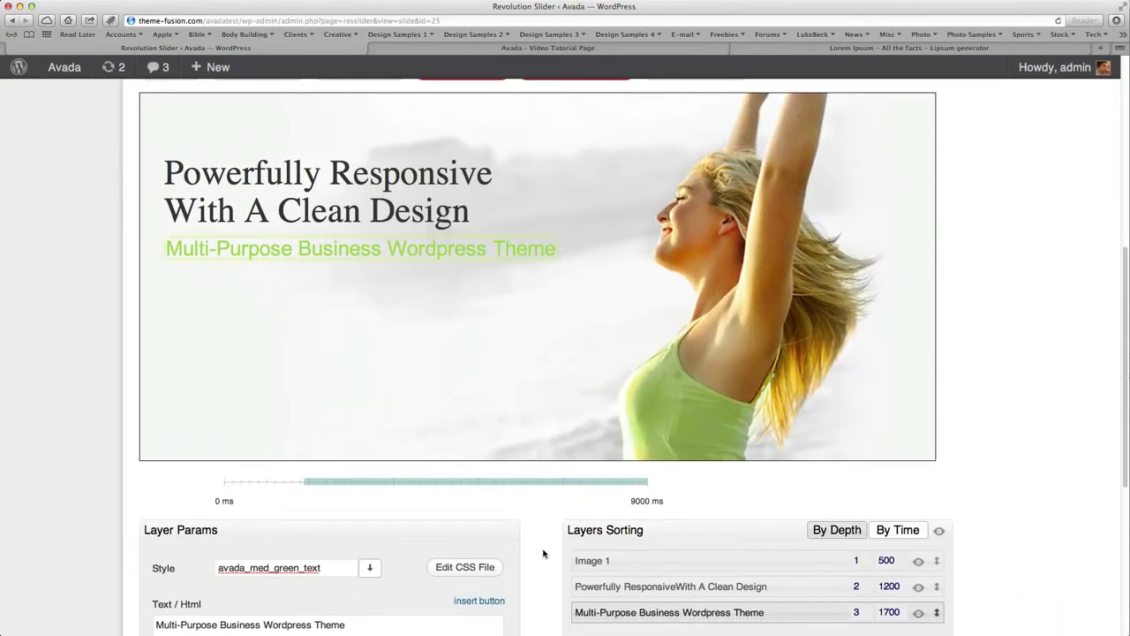
scroll(543, 554, "down", 4)
scroll(543, 550, "up", 5)
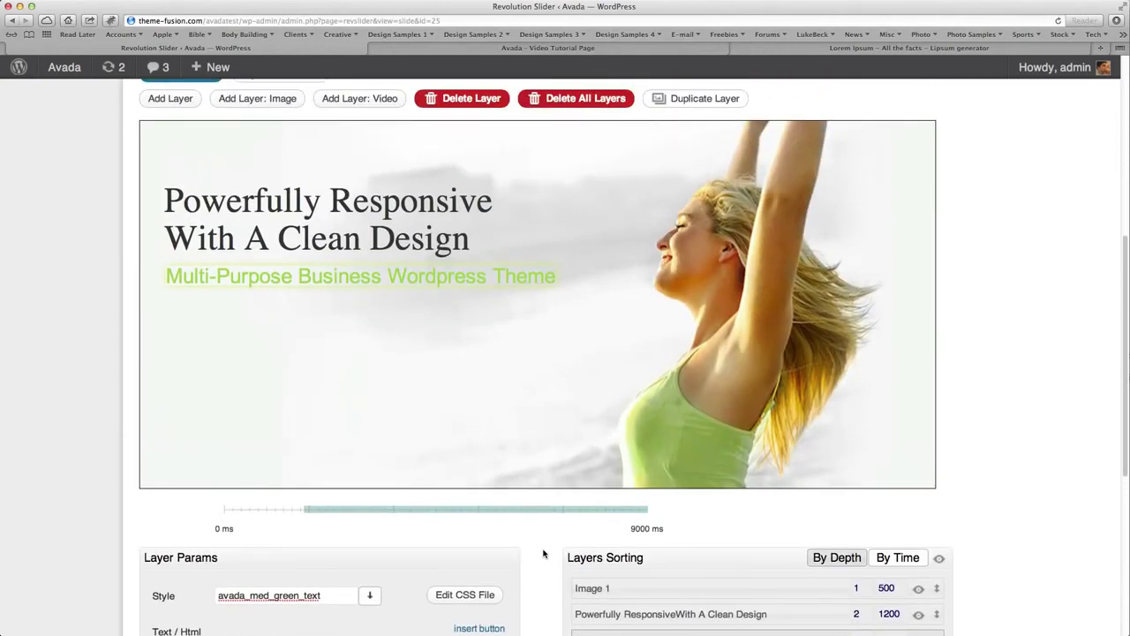
scroll(543, 554, "down", 2)
Add another text layer and replace its placeholder with the first two sentences of the second paragraph copied from the Lorem Ipsum page.
scroll(542, 553, "up", 3)
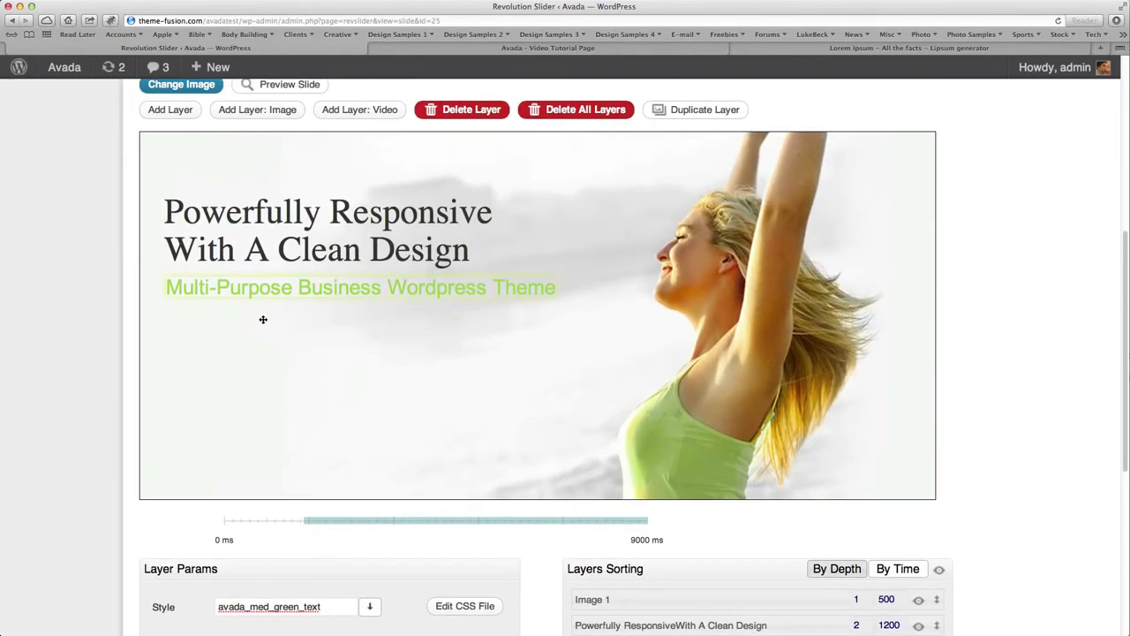
left_click(170, 109)
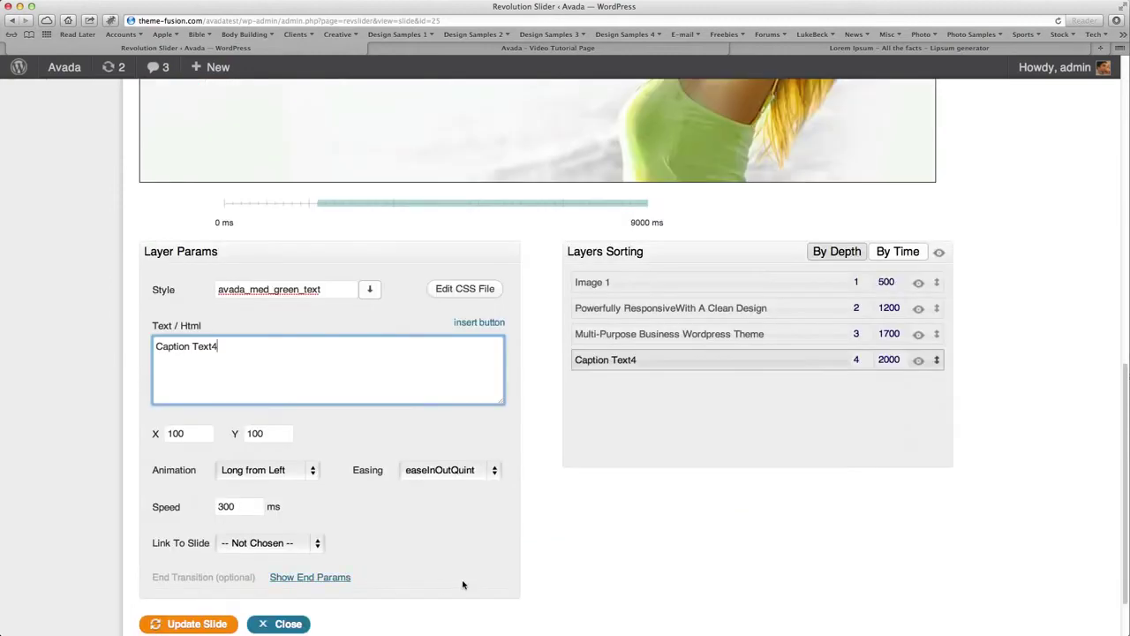
triple_click(265, 364)
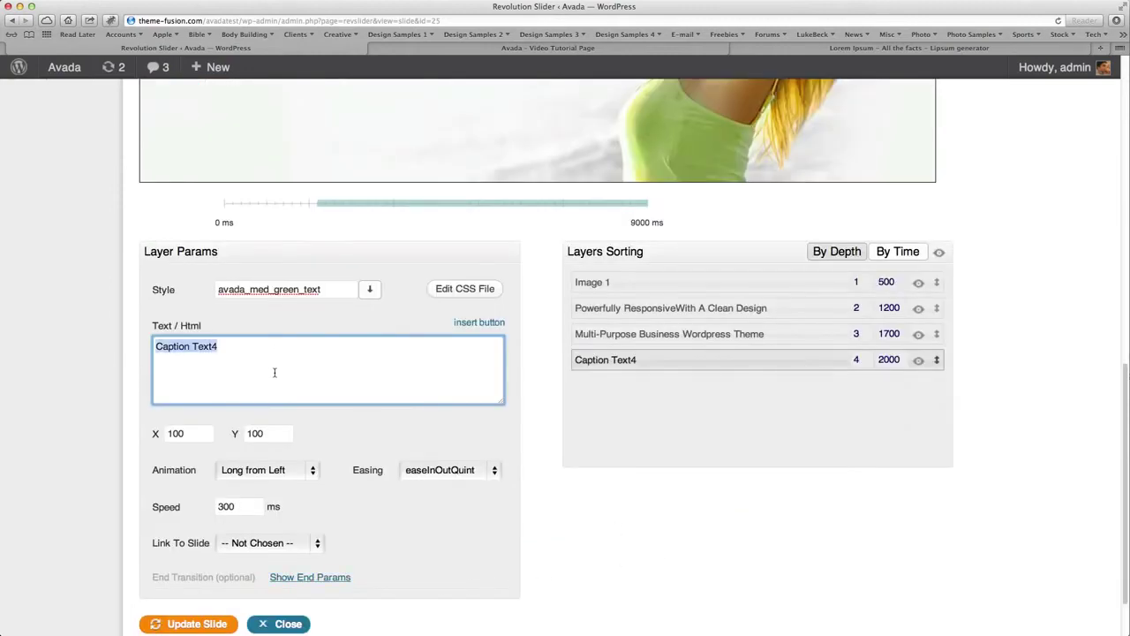
left_click(823, 50)
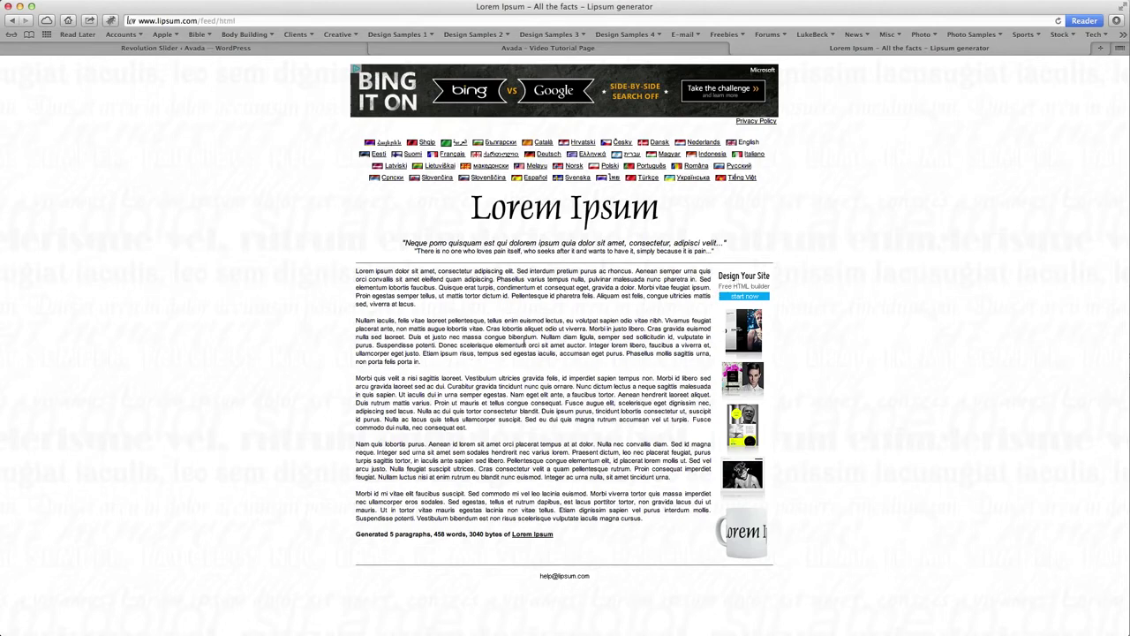
left_click_drag(485, 329, 356, 320)
key("super+c")
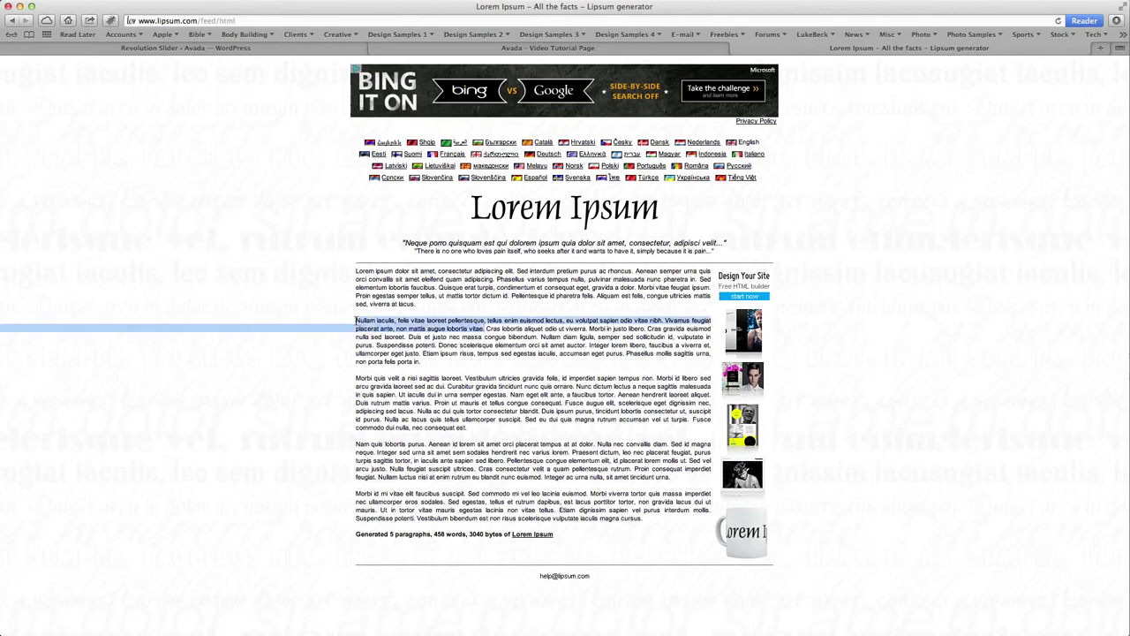
left_click(300, 48)
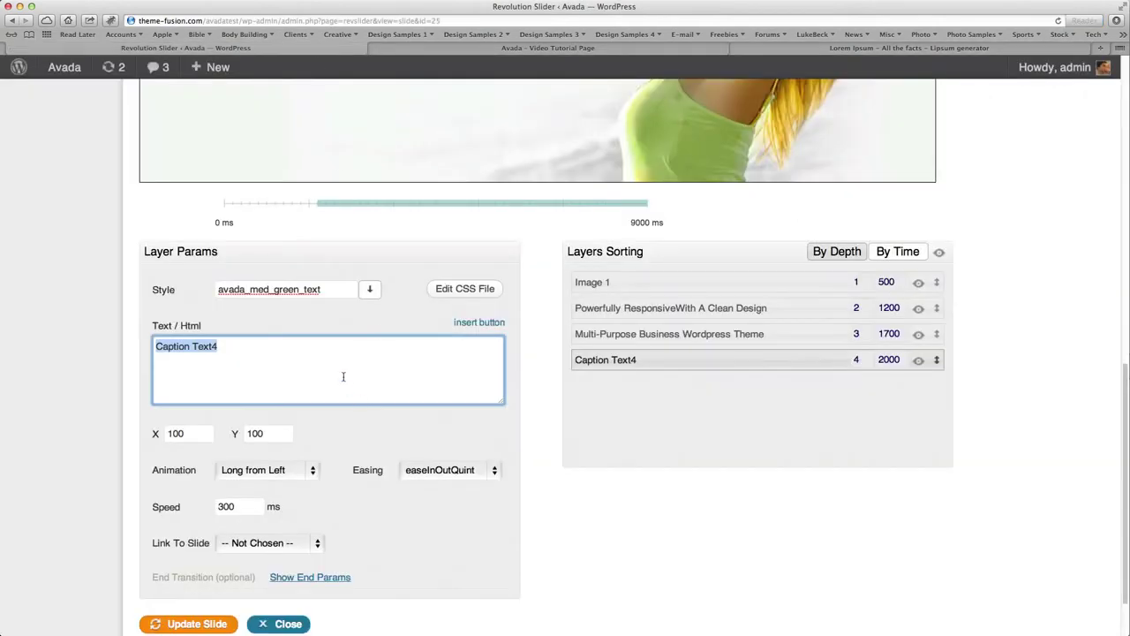
key("super+v")
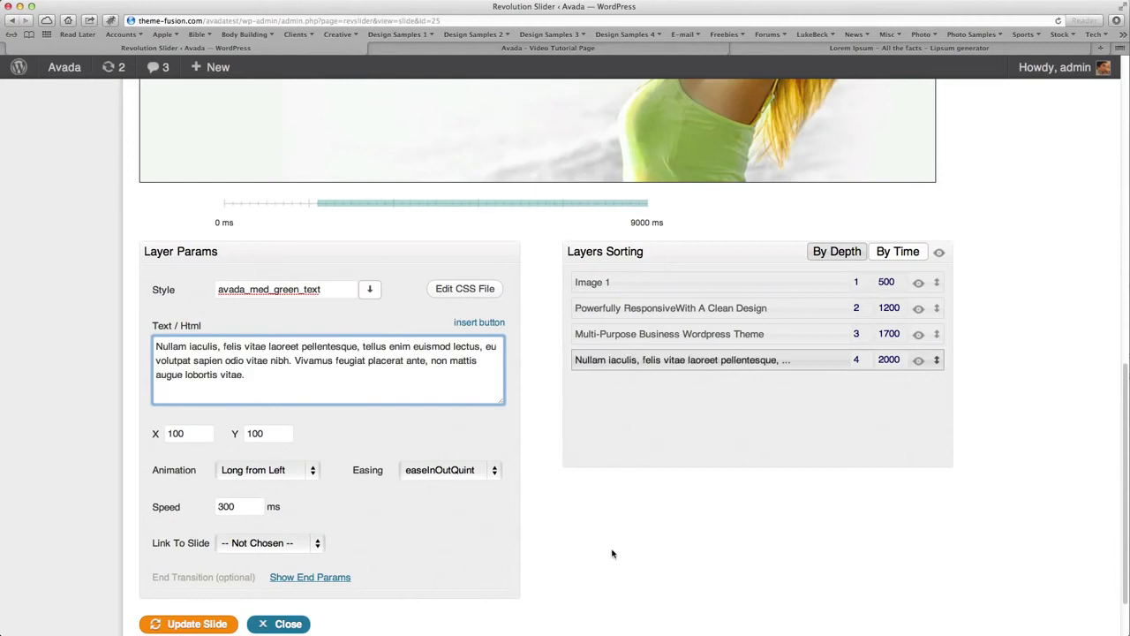
Place the paragraph layer beneath the green subheading, aligned with its left edge, and apply the small_text style.
scroll(613, 553, "up", 5)
left_click_drag(601, 185, 542, 275)
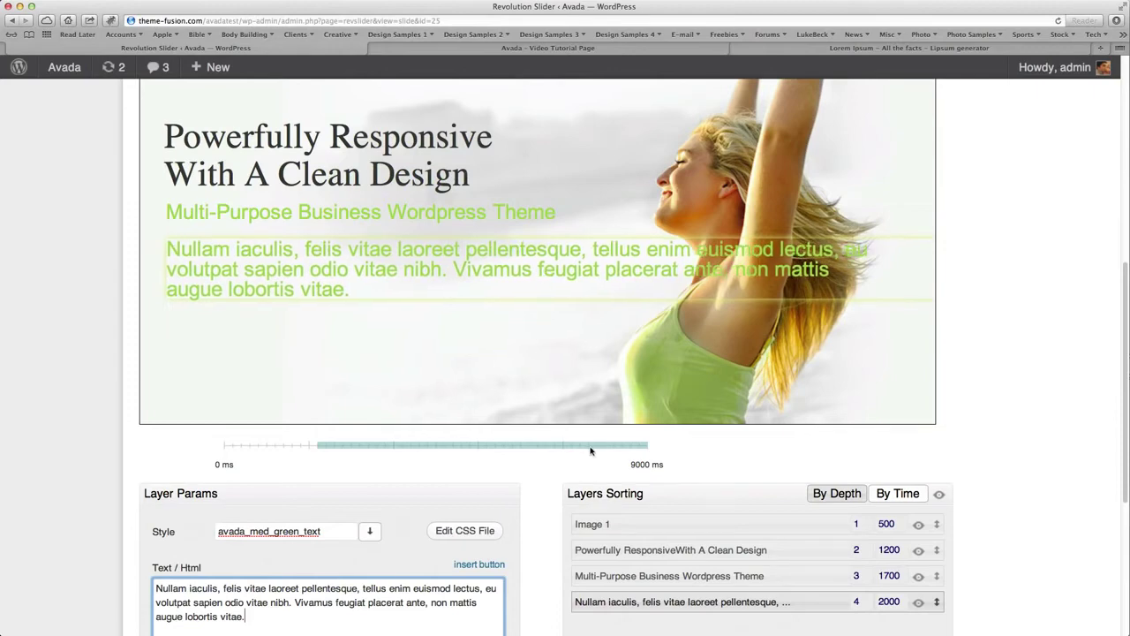
scroll(590, 451, "down", 3)
scroll(576, 446, "up", 1)
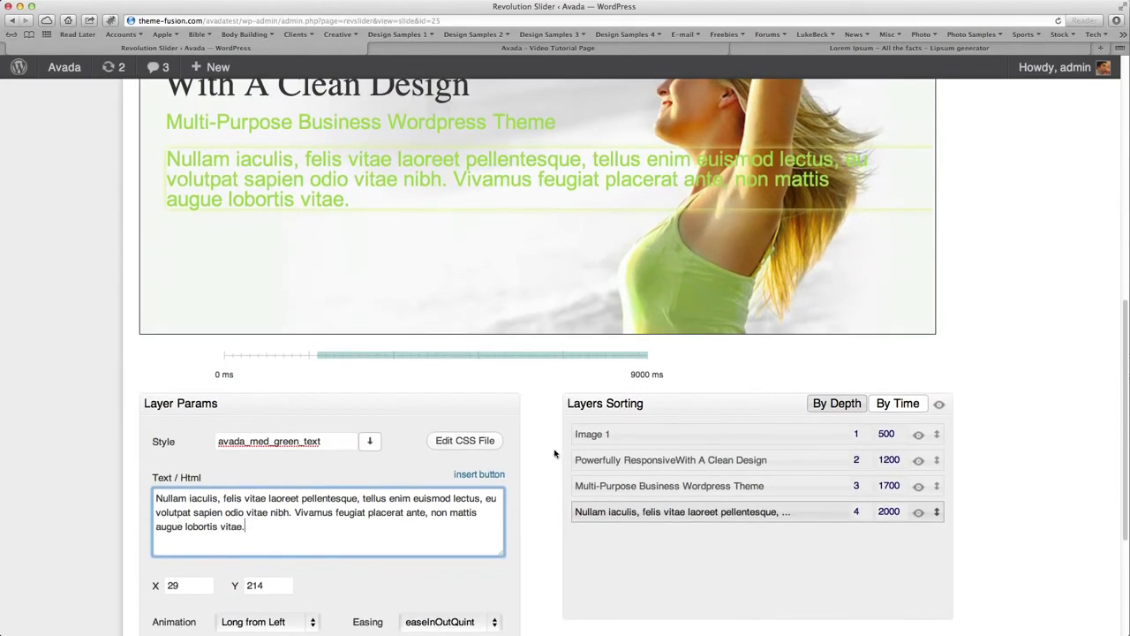
scroll(555, 456, "down", 4)
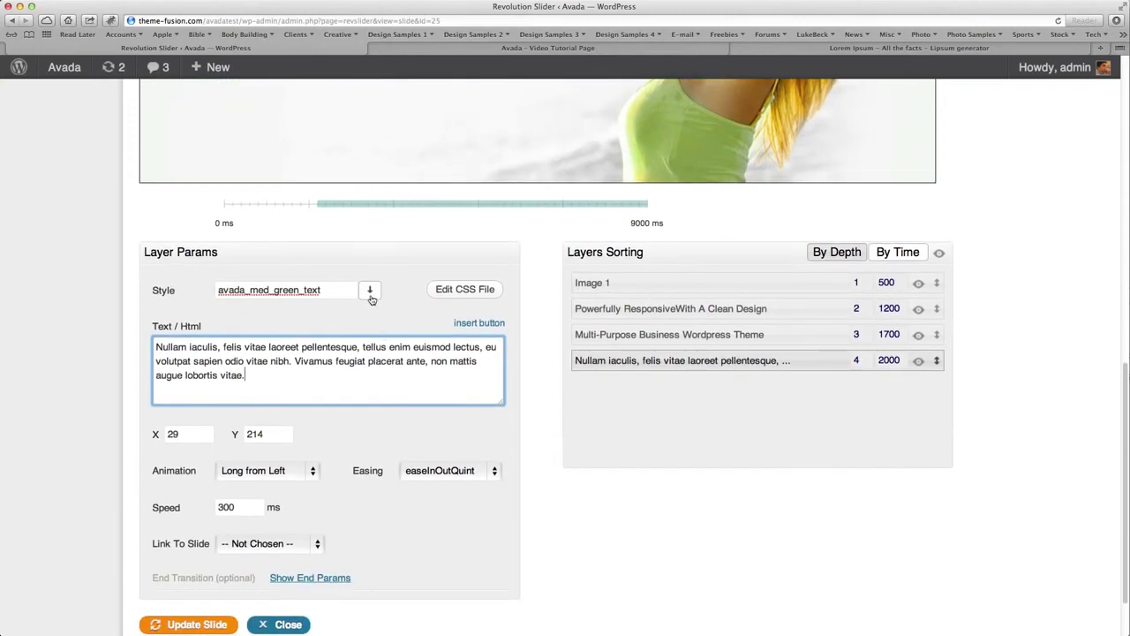
left_click(370, 293)
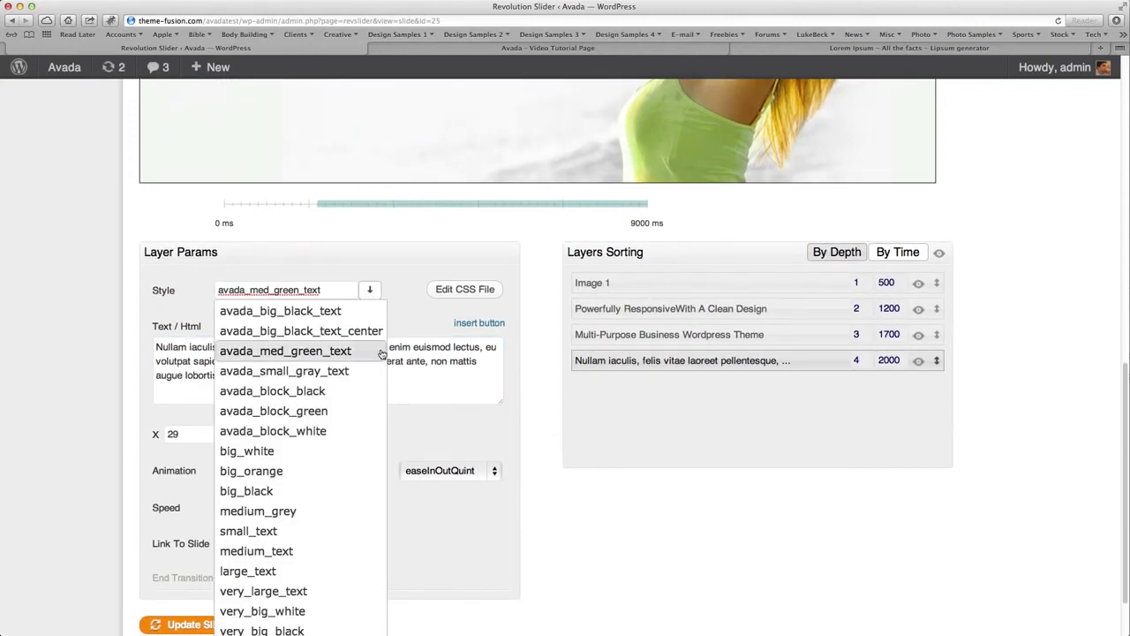
scroll(354, 454, "down", 2)
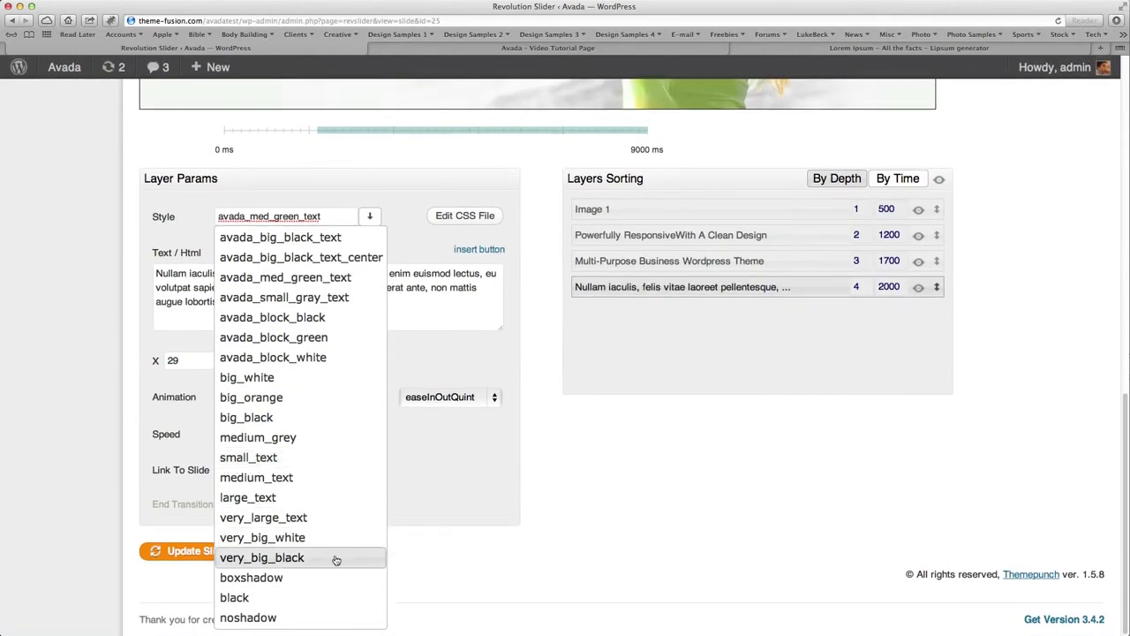
left_click(345, 457)
Nudge the paragraph layer slightly up and right under the subheading, to about X 32, Y 211.
scroll(678, 477, "up", 5)
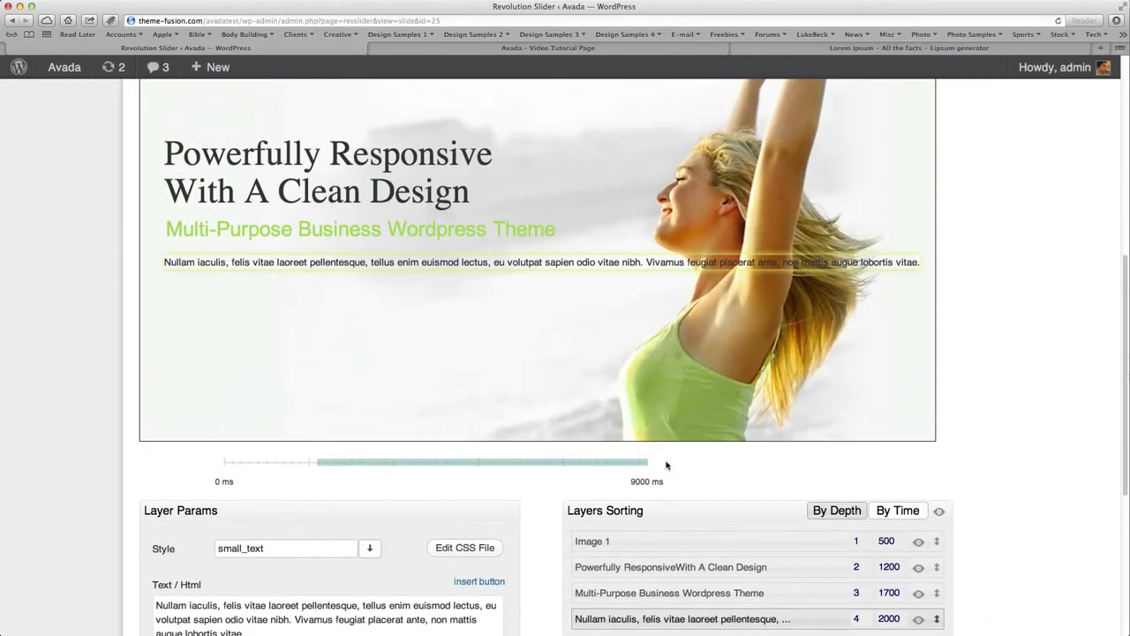
left_click_drag(535, 262, 537, 259)
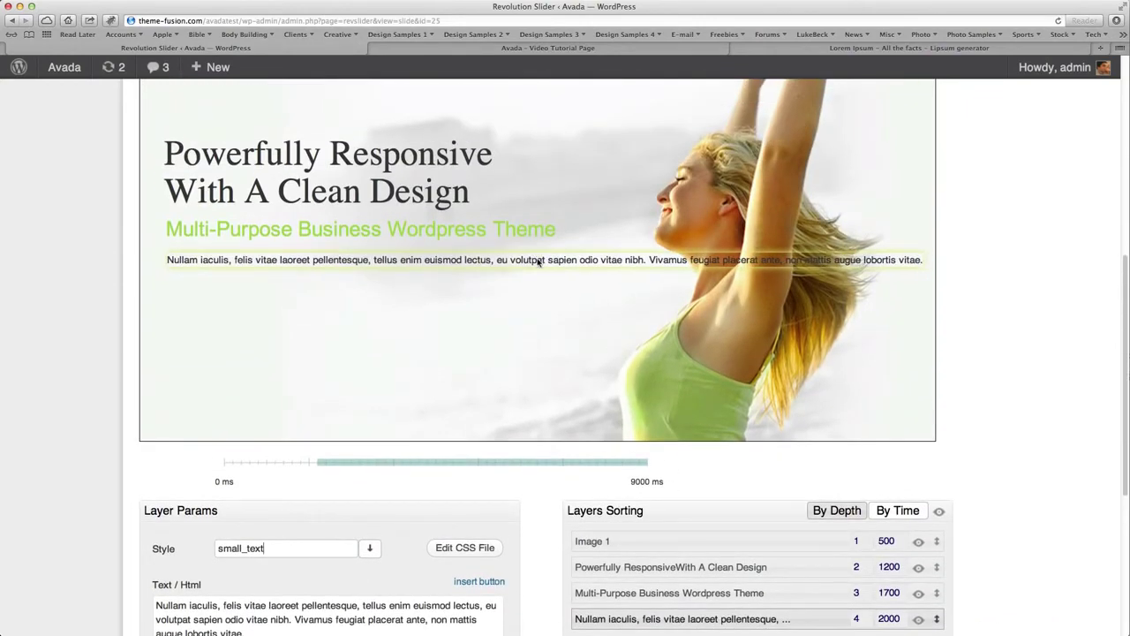
scroll(557, 500, "down", 2)
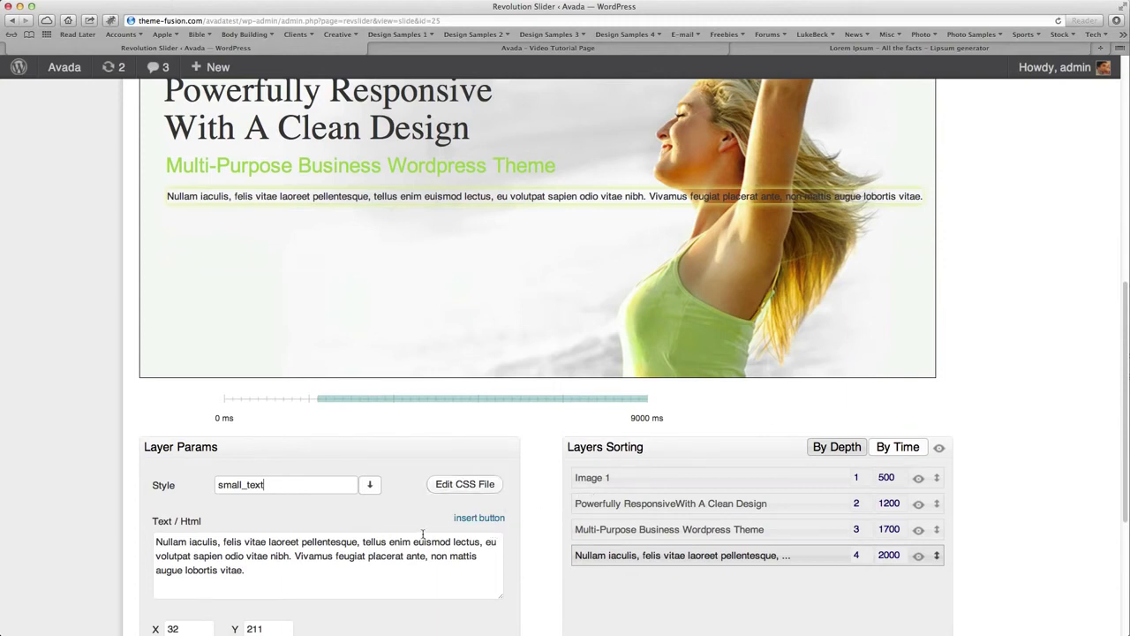
Insert a <br> line break after "volutpat" in the paragraph layer's text.
left_click(192, 557)
key("BackSpace")
type("<br>")
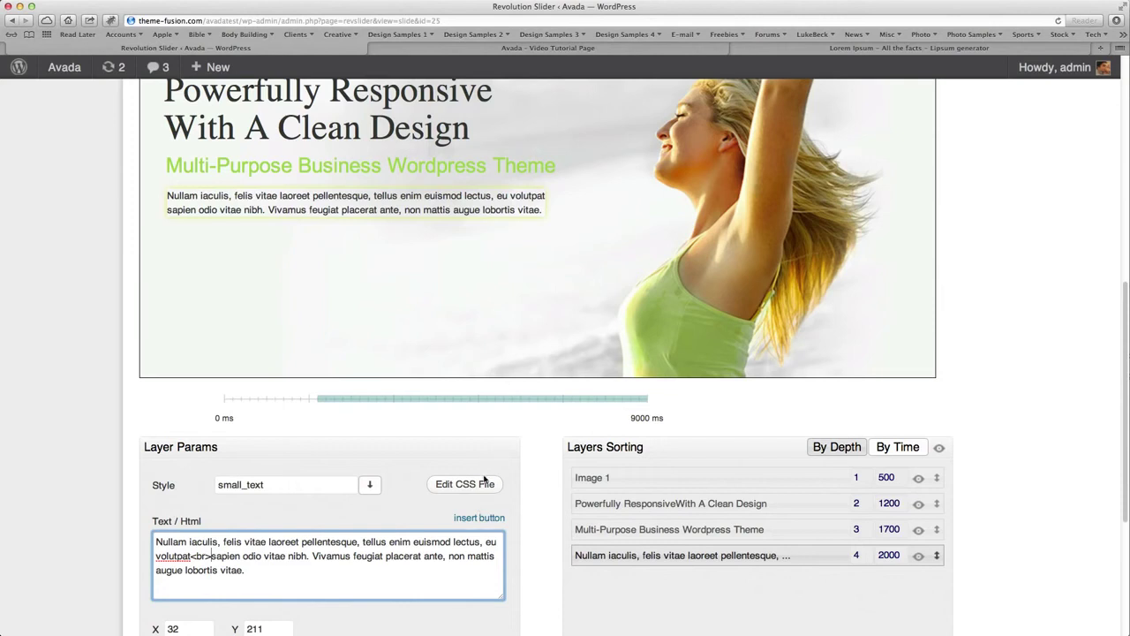
Paste a second copy of the text at the paragraph's end, with a <br> before it and another after its "volutpat".
left_click(290, 568)
key("super+v")
scroll(463, 558, "down", 2)
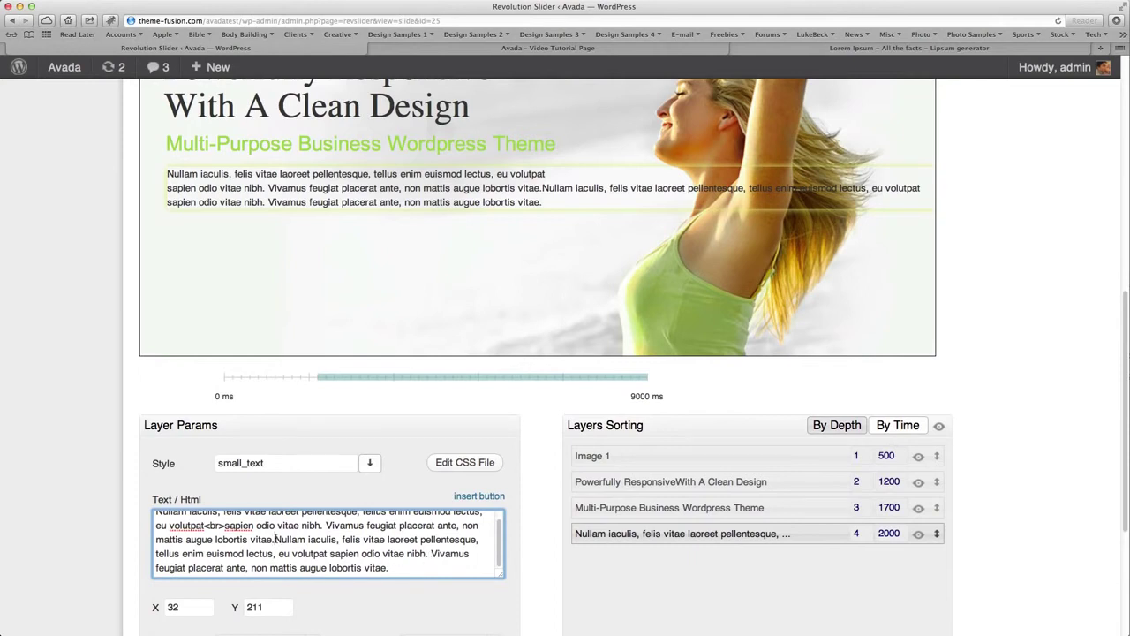
left_click_drag(274, 539, 282, 539)
key("Left")
type("<br>")
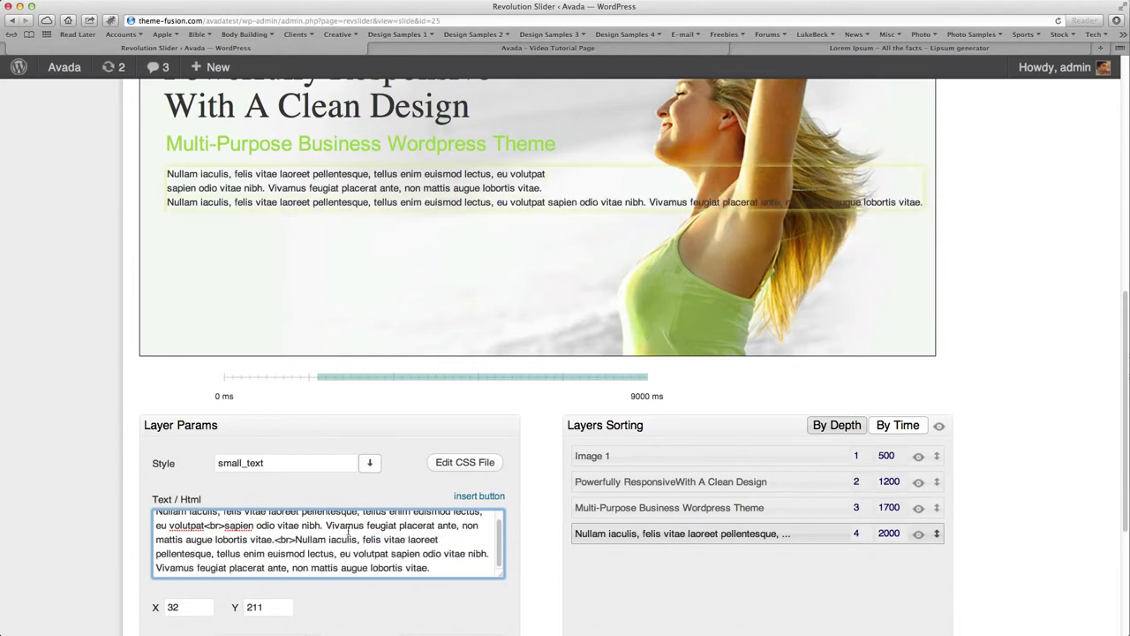
left_click(391, 553)
type("<br>")
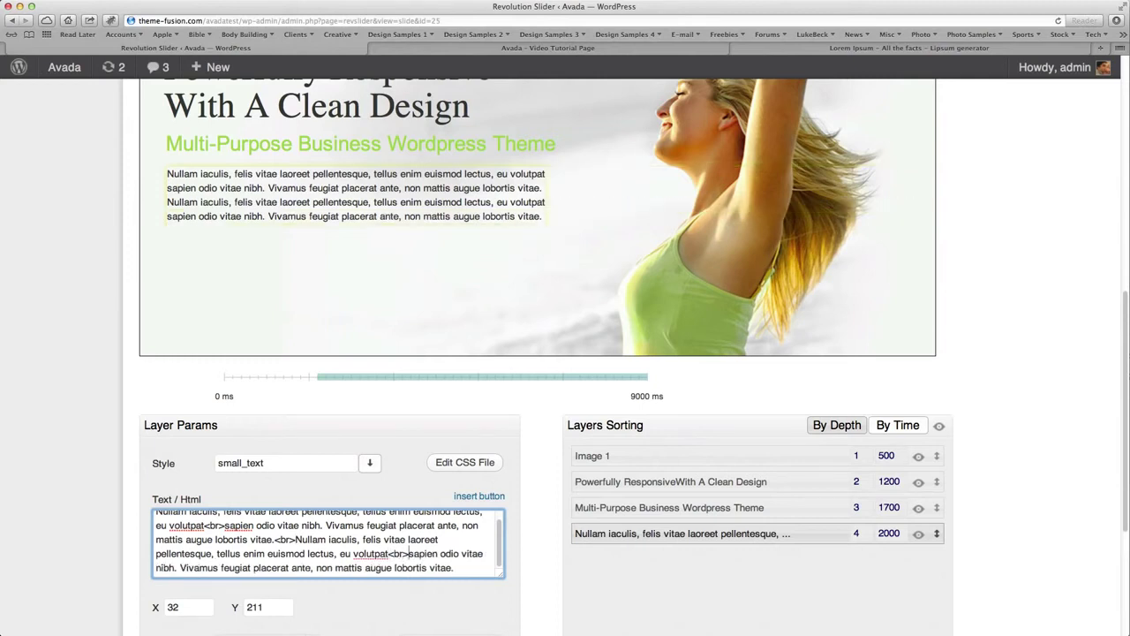
left_click(1029, 394)
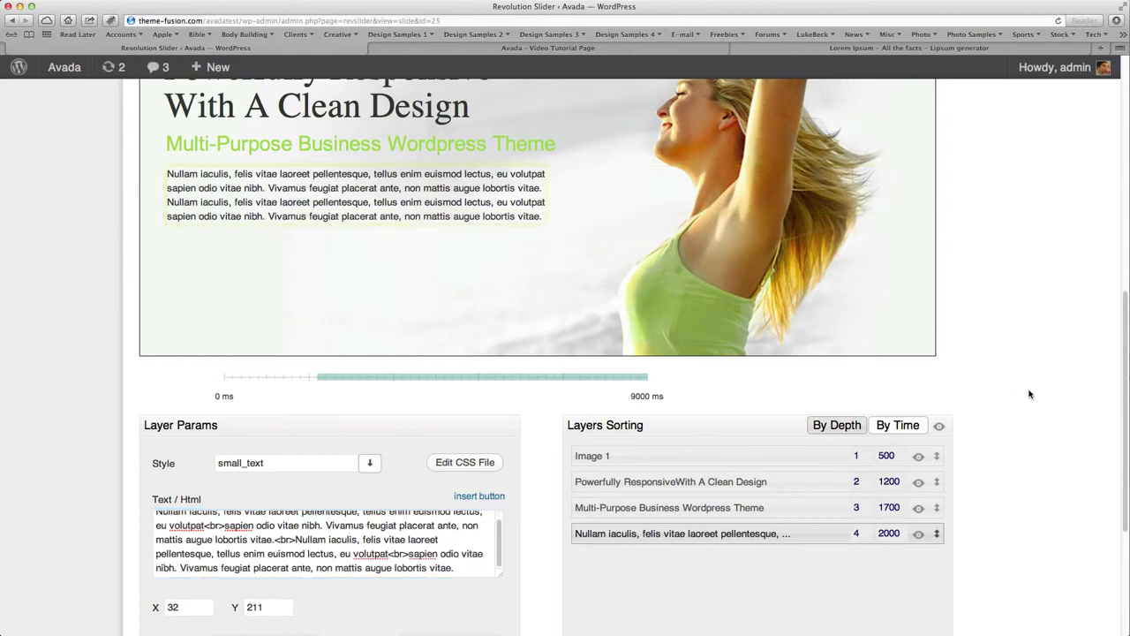
Cut the repeated passage after "euismod lectus, eu" and end the paragraph with "euse.".
scroll(1030, 393, "up", 2)
scroll(1029, 393, "up", 2)
scroll(1028, 390, "down", 6)
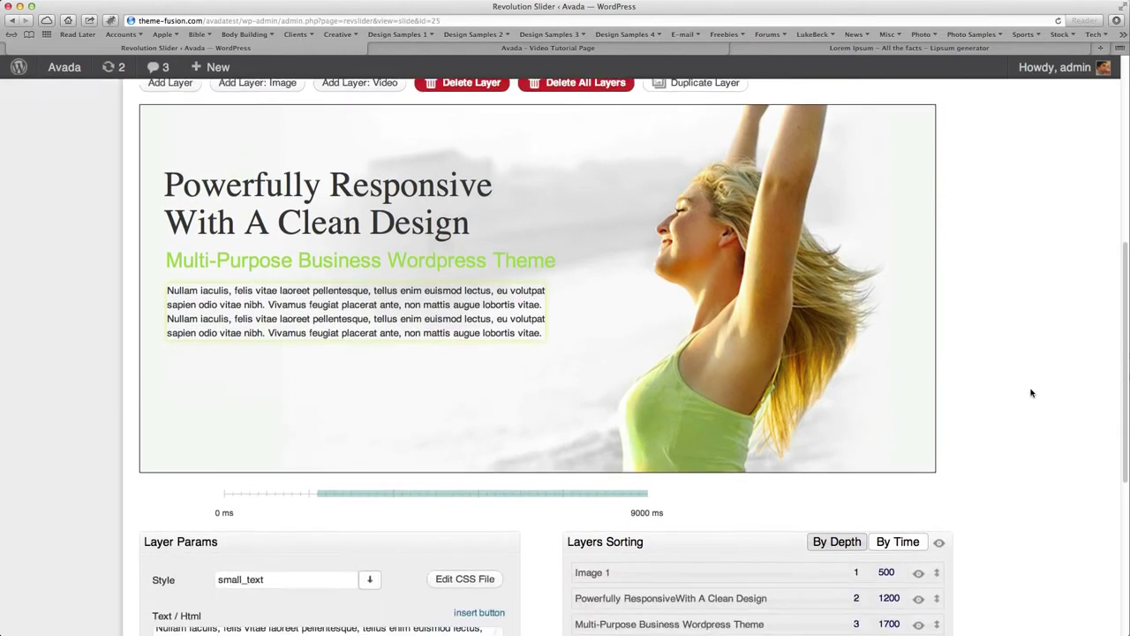
left_click(459, 505)
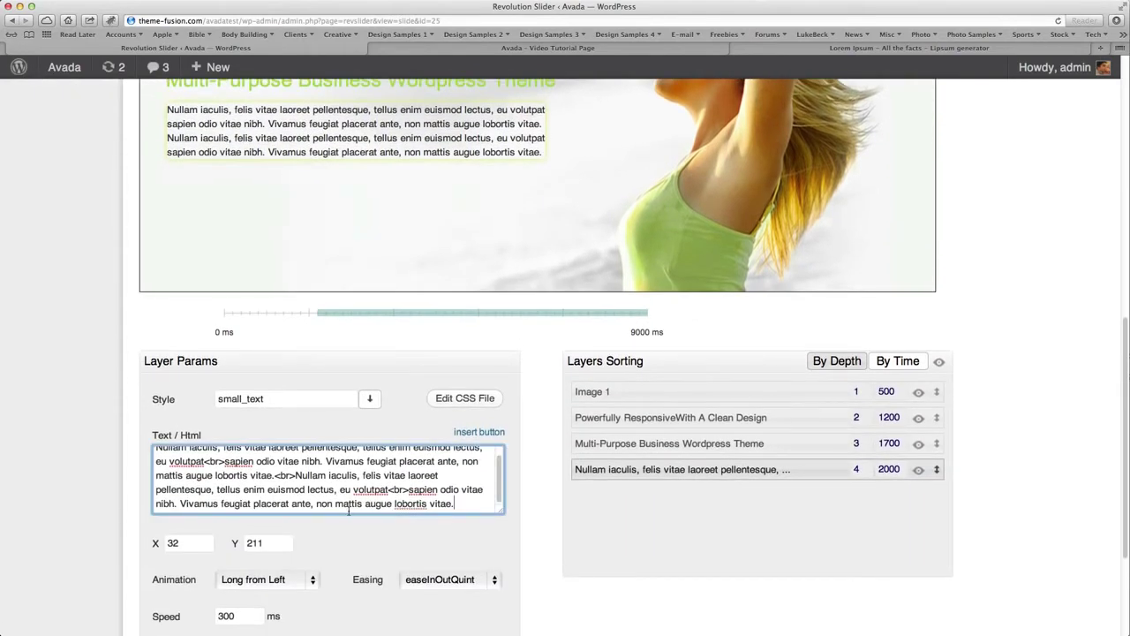
mouse_move(351, 509)
left_mouse_down()
mouse_move(442, 505)
mouse_move(436, 490)
mouse_move(395, 503)
mouse_move(353, 488)
left_mouse_up()
key("BackSpace")
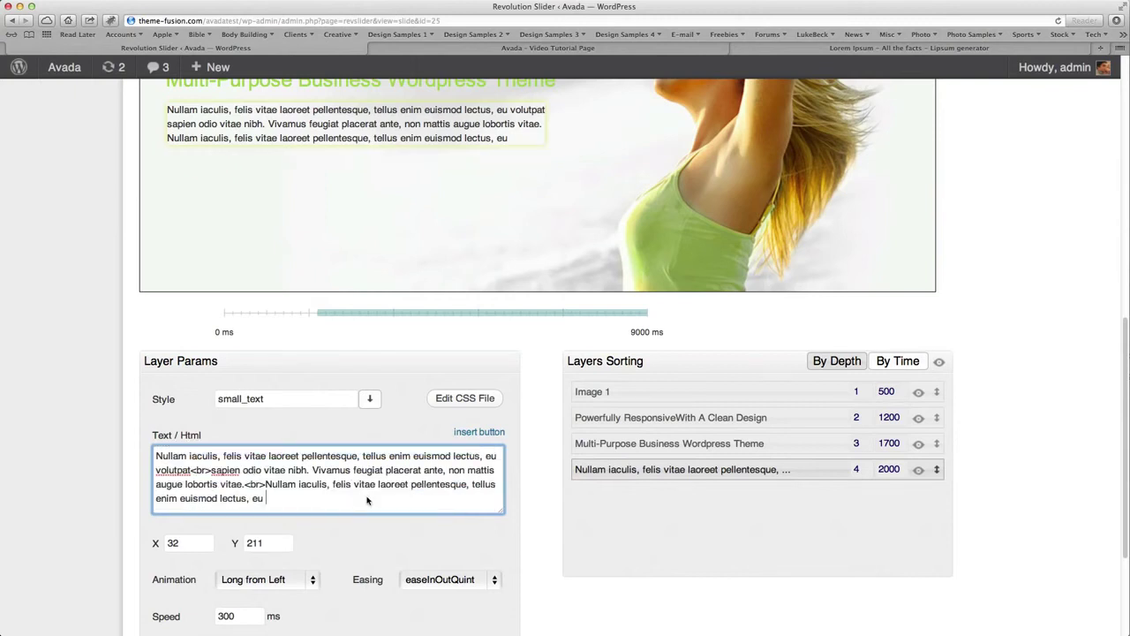
type("se.")
scroll(639, 330, "up", 5)
Set the paragraph layer's animation to Fade with a speed of 1300 ms.
scroll(1034, 376, "down", 6)
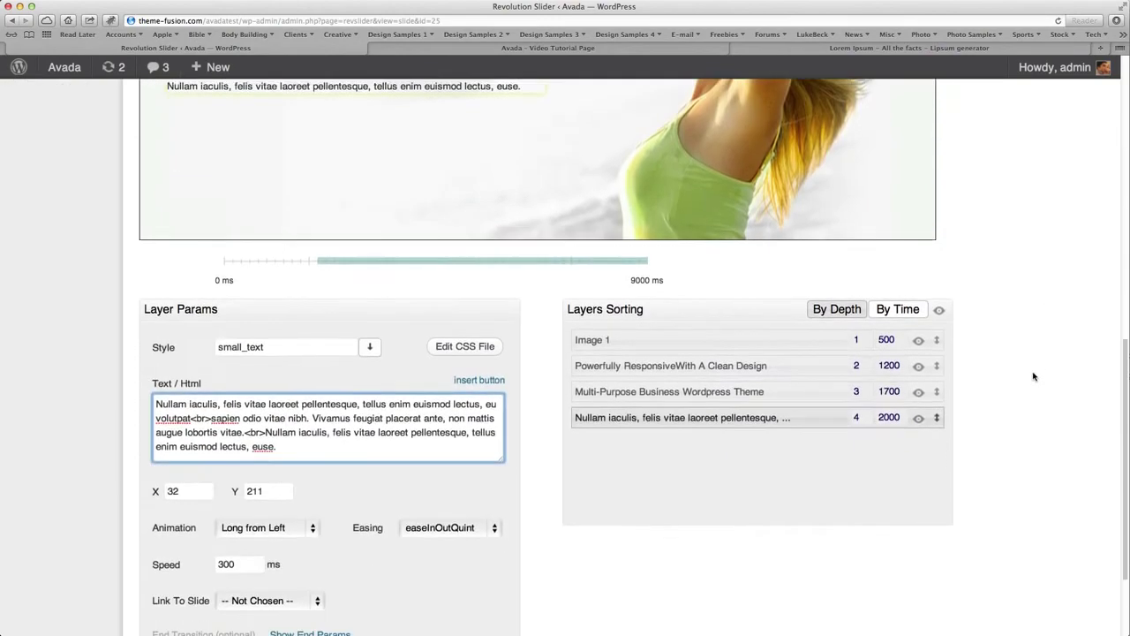
scroll(1034, 376, "down", 2)
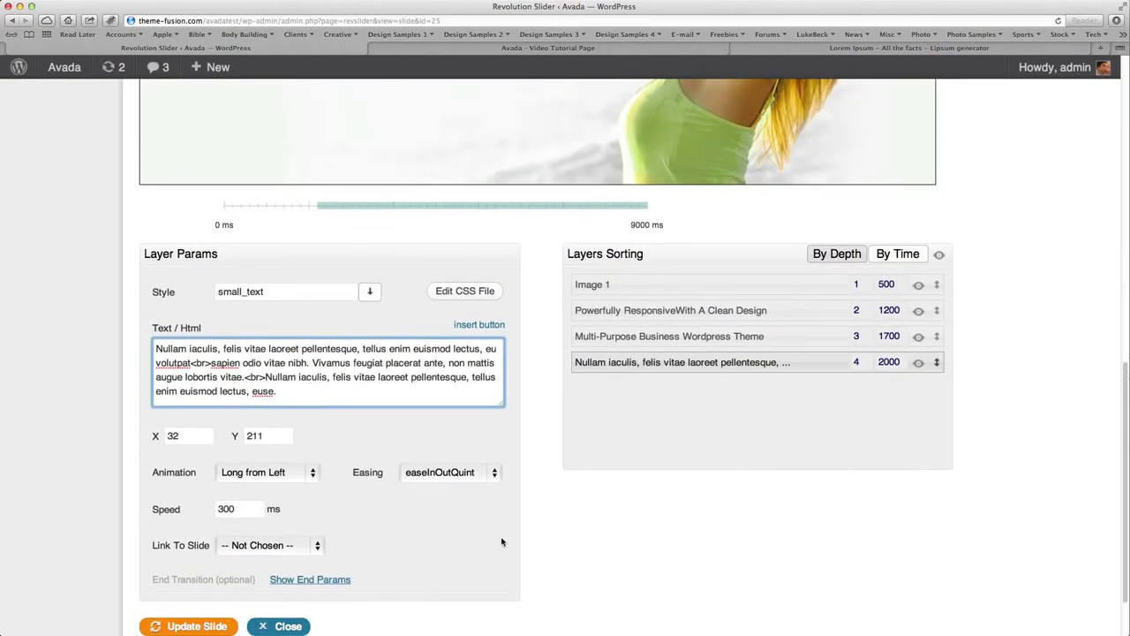
scroll(502, 539, "down", 1)
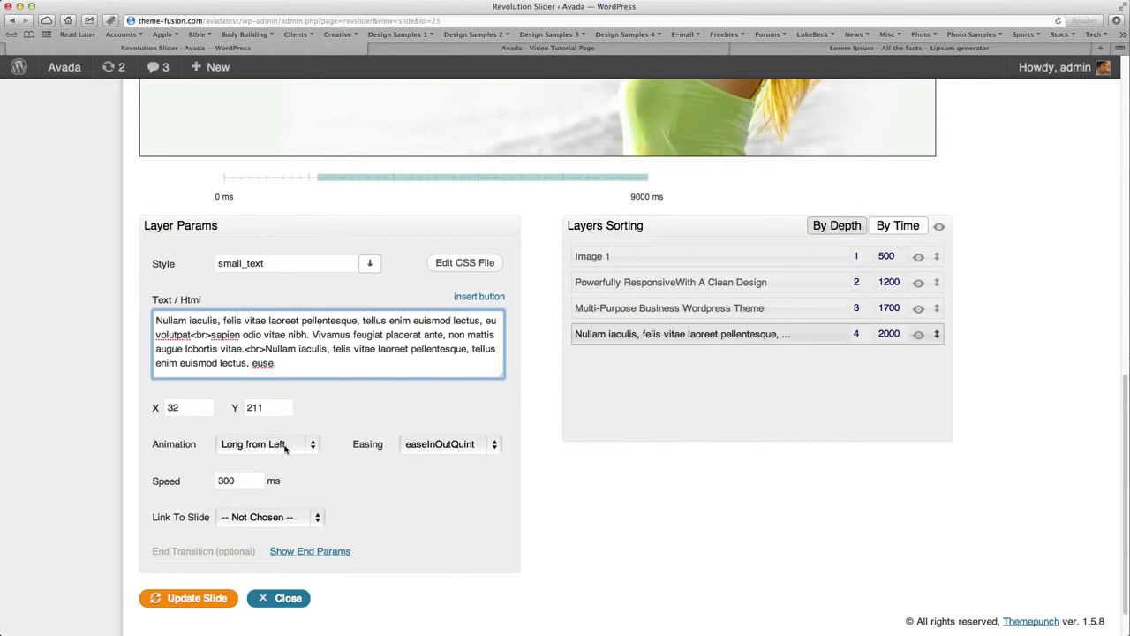
left_click(286, 444)
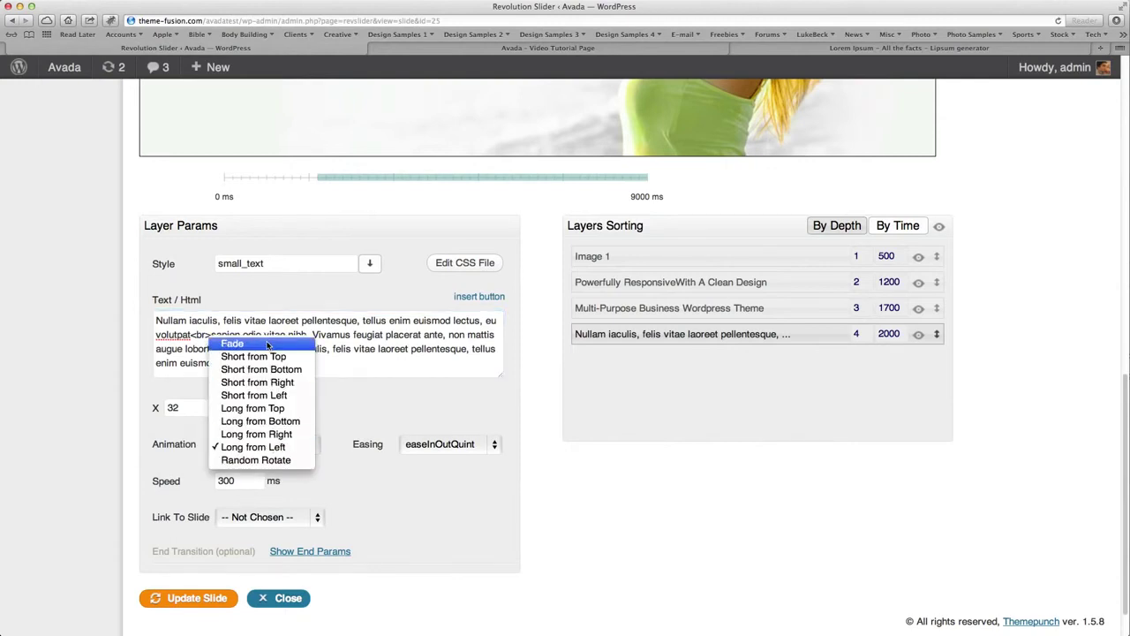
left_click(267, 343)
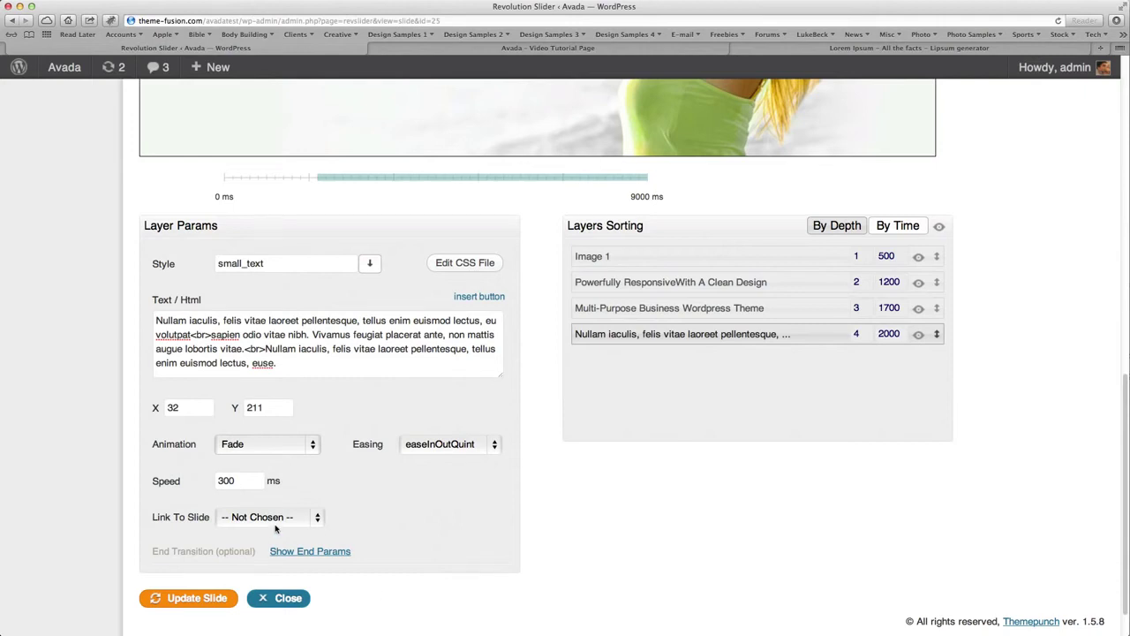
double_click(239, 480)
type("1300")
scroll(596, 564, "up", 1)
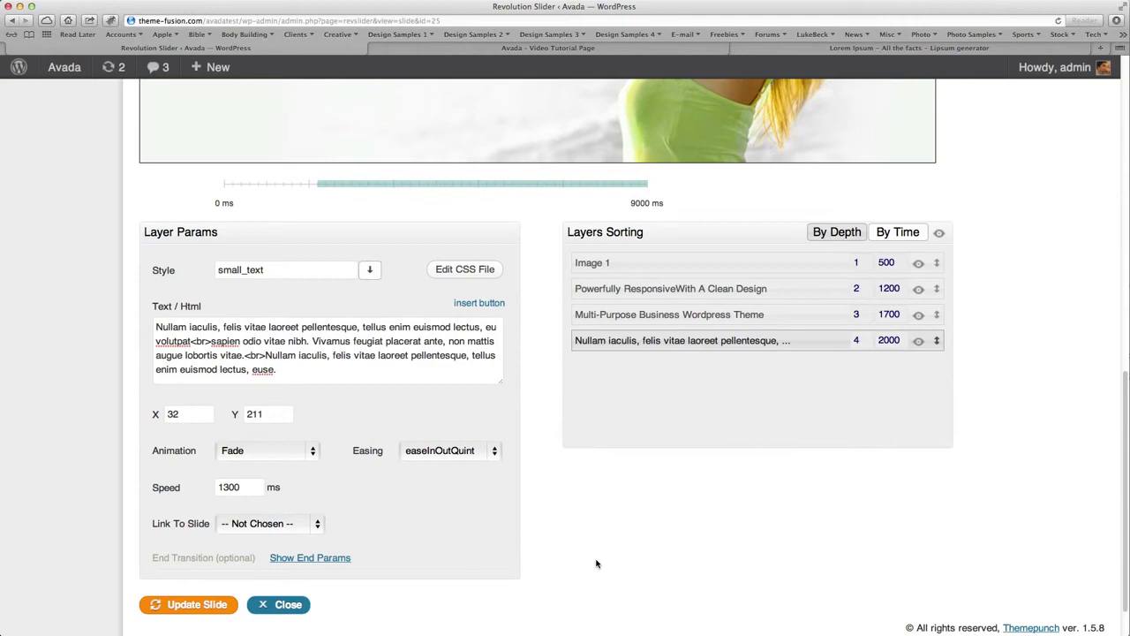
Set the paragraph layer's start time to 2700 ms in the layer sorting list.
scroll(585, 572, "up", 3)
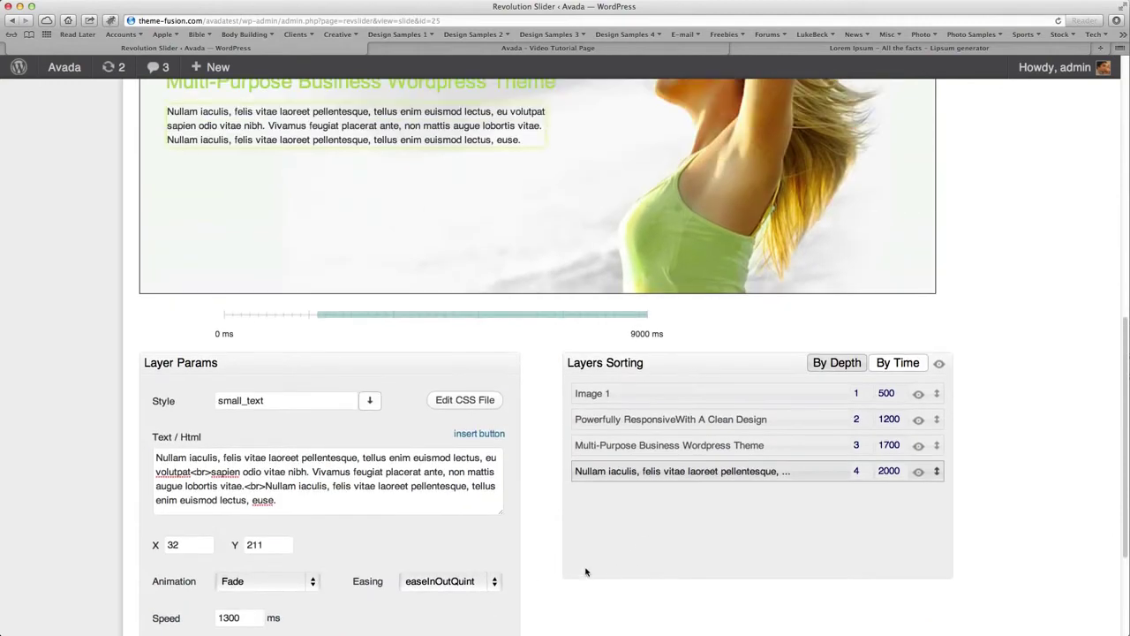
scroll(548, 474, "up", 3)
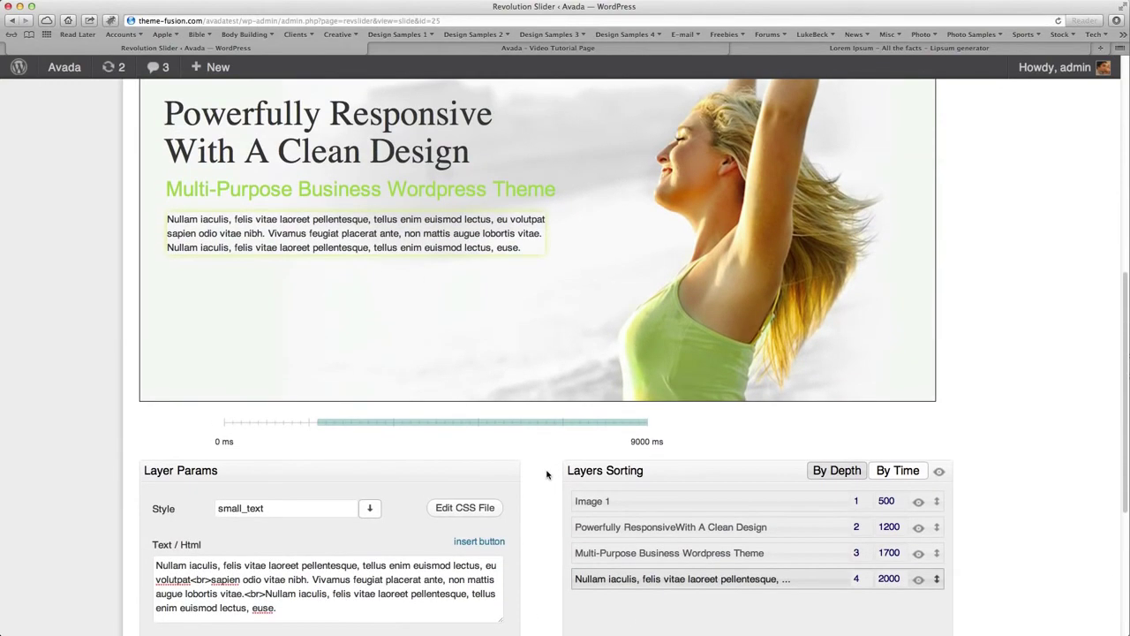
scroll(546, 475, "down", 4)
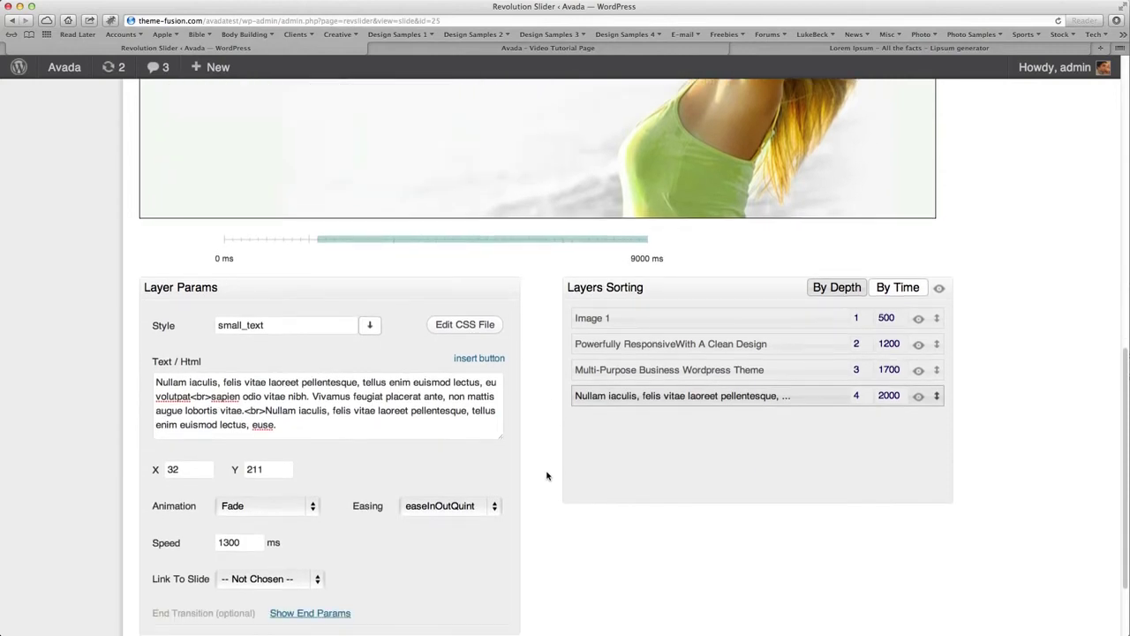
left_click_drag(903, 396, 840, 394)
type("2700")
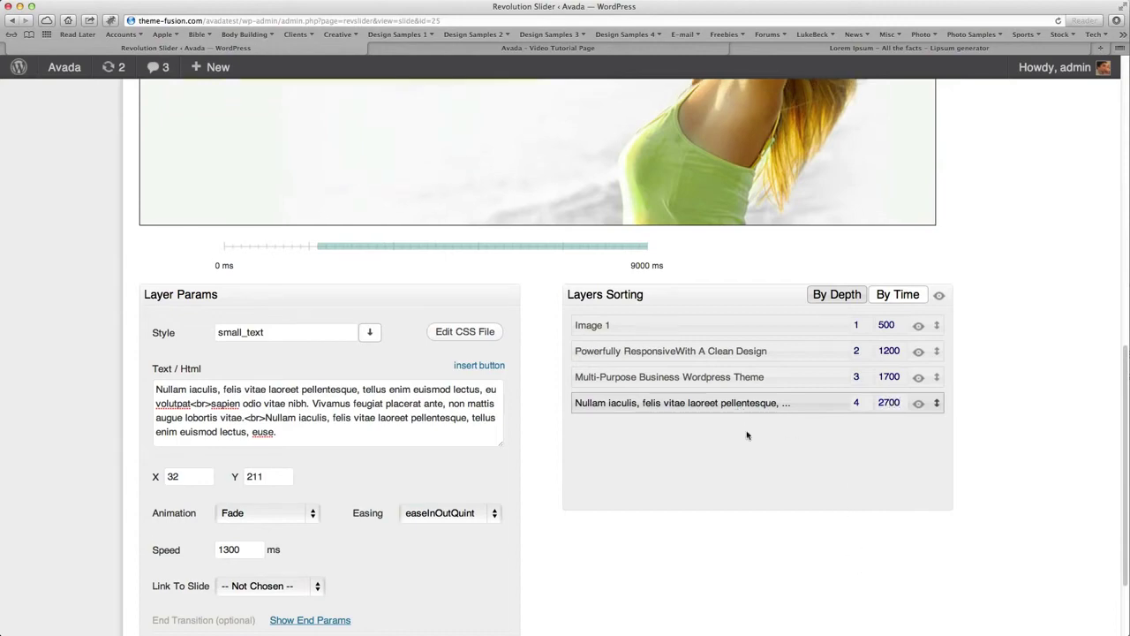
Add another text layer and place it beneath the paragraph, at about X 71, Y 318.
scroll(988, 510, "up", 3)
scroll(988, 511, "down", 2)
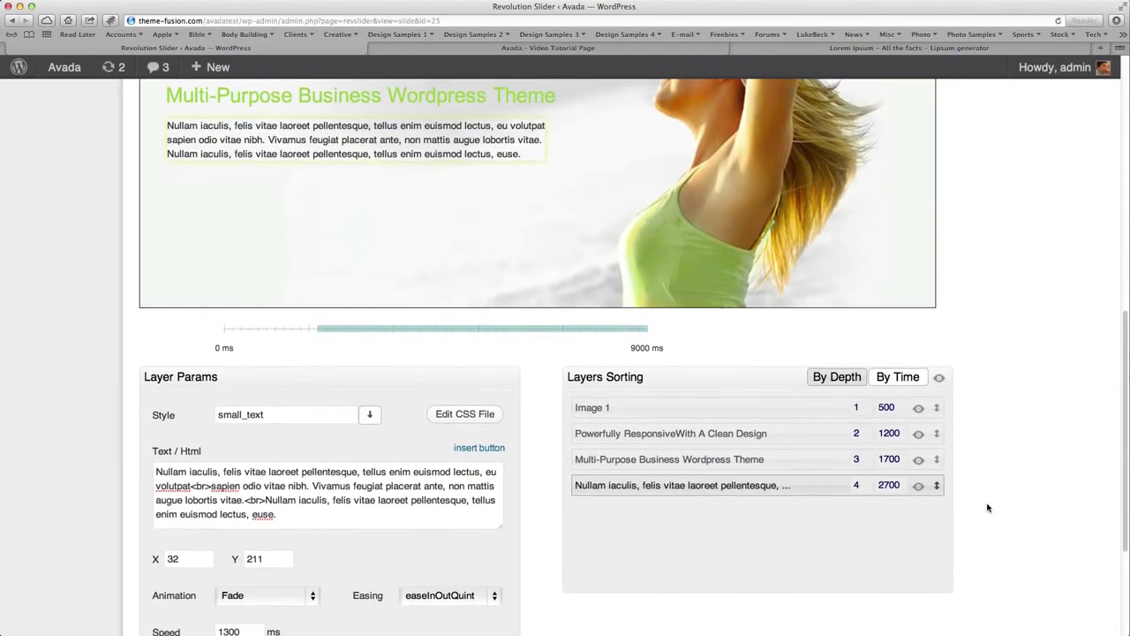
scroll(986, 504, "up", 5)
scroll(987, 504, "down", 2)
scroll(1006, 501, "down", 1)
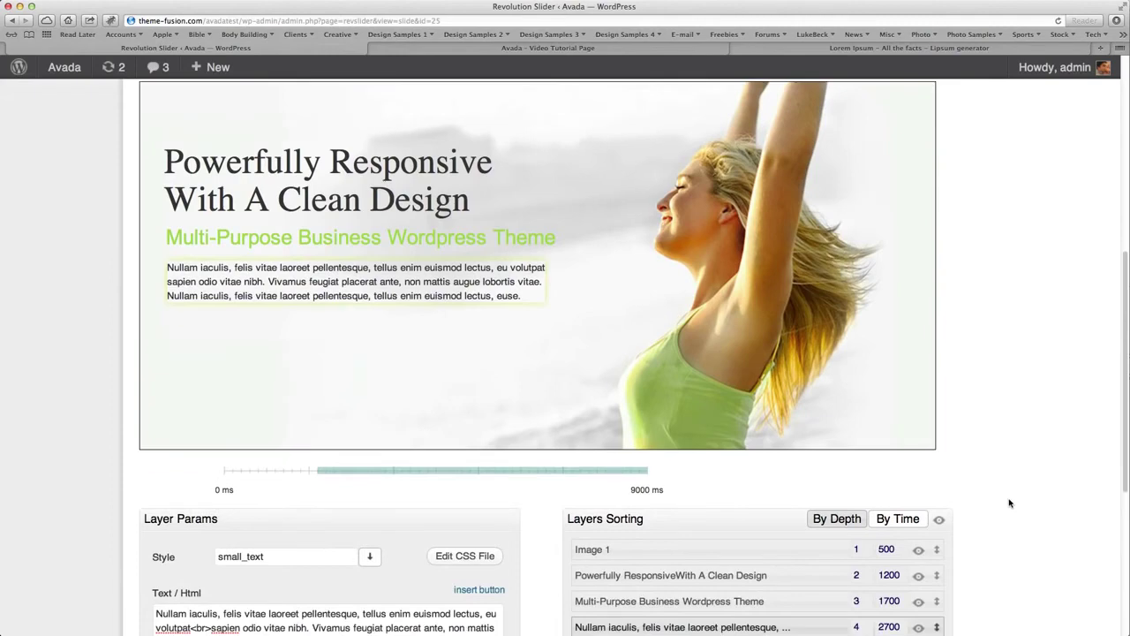
scroll(1009, 500, "up", 4)
scroll(1010, 503, "down", 2)
scroll(1010, 503, "down", 2)
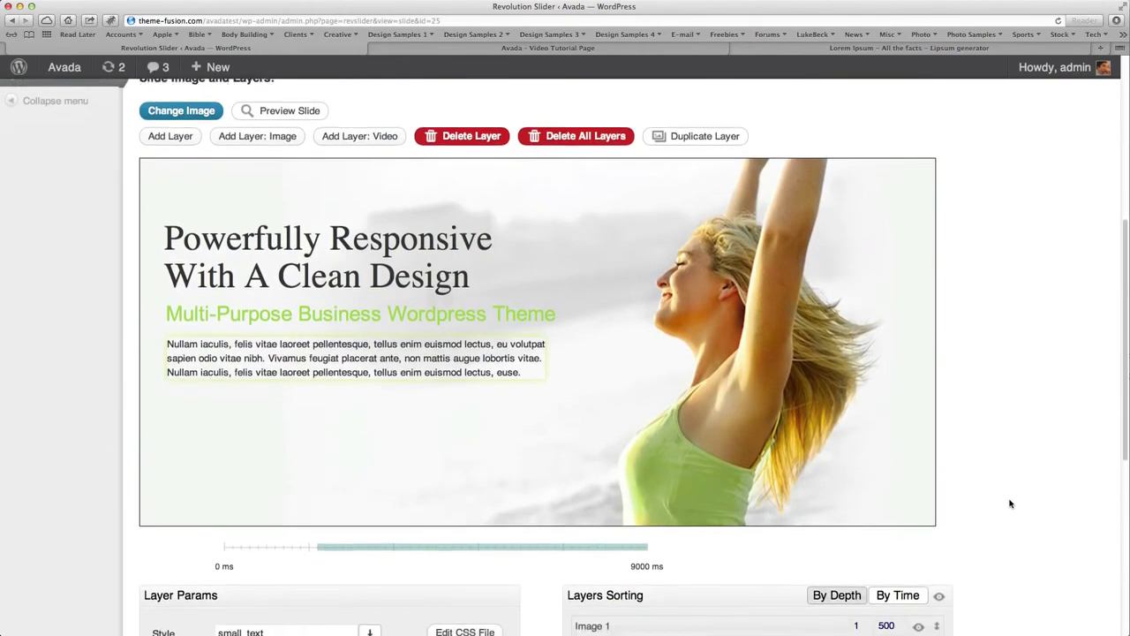
scroll(1010, 503, "up", 6)
scroll(1009, 503, "down", 5)
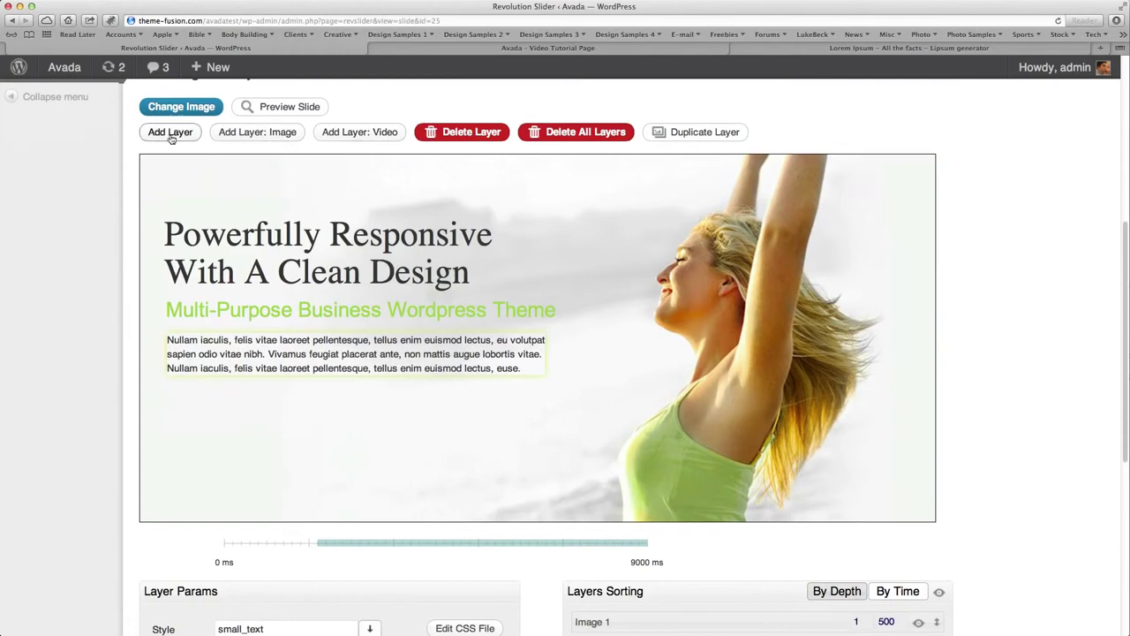
left_click(171, 134)
scroll(622, 541, "up", 10)
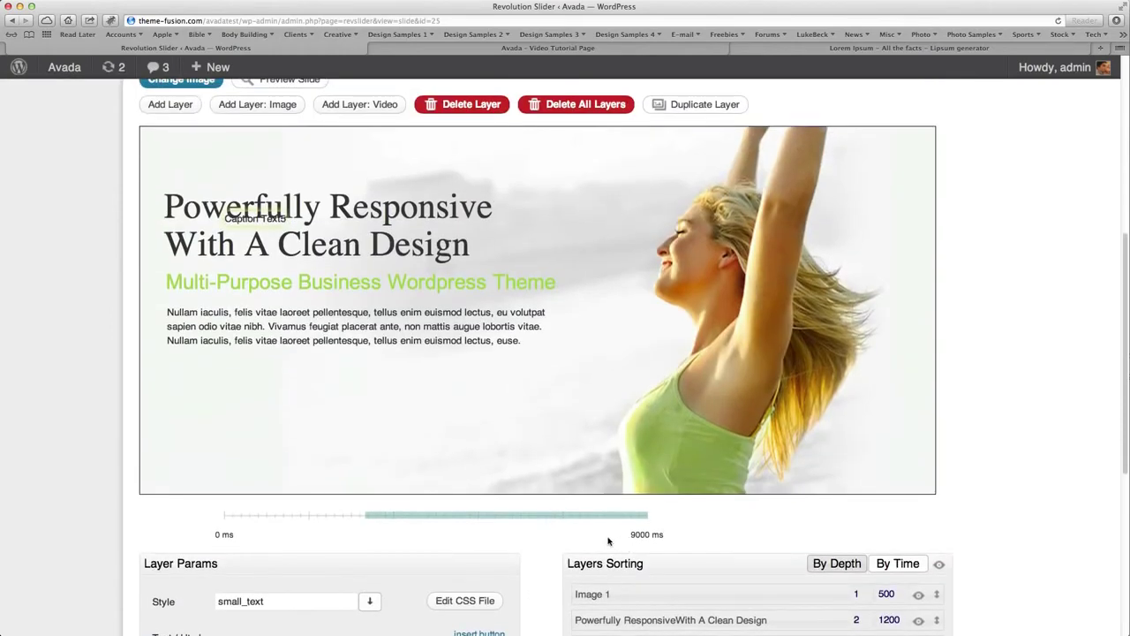
left_click_drag(265, 220, 240, 406)
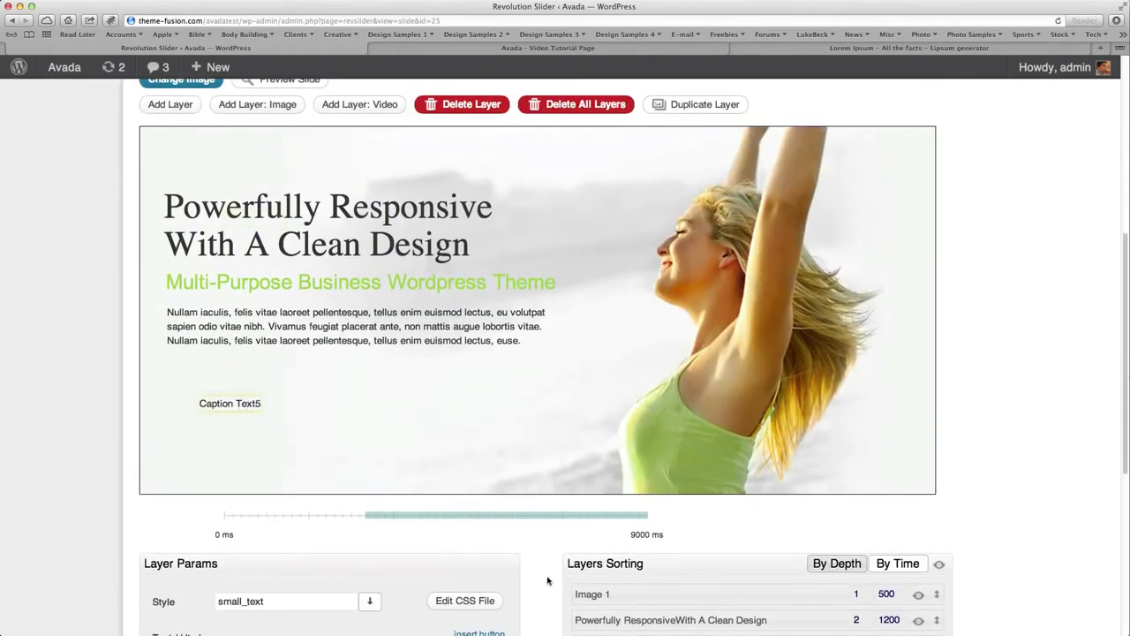
Replace the new layer's caption with the preset red button and move it closer under the paragraph, to about X 42, Y 293.
scroll(547, 580, "down", 6)
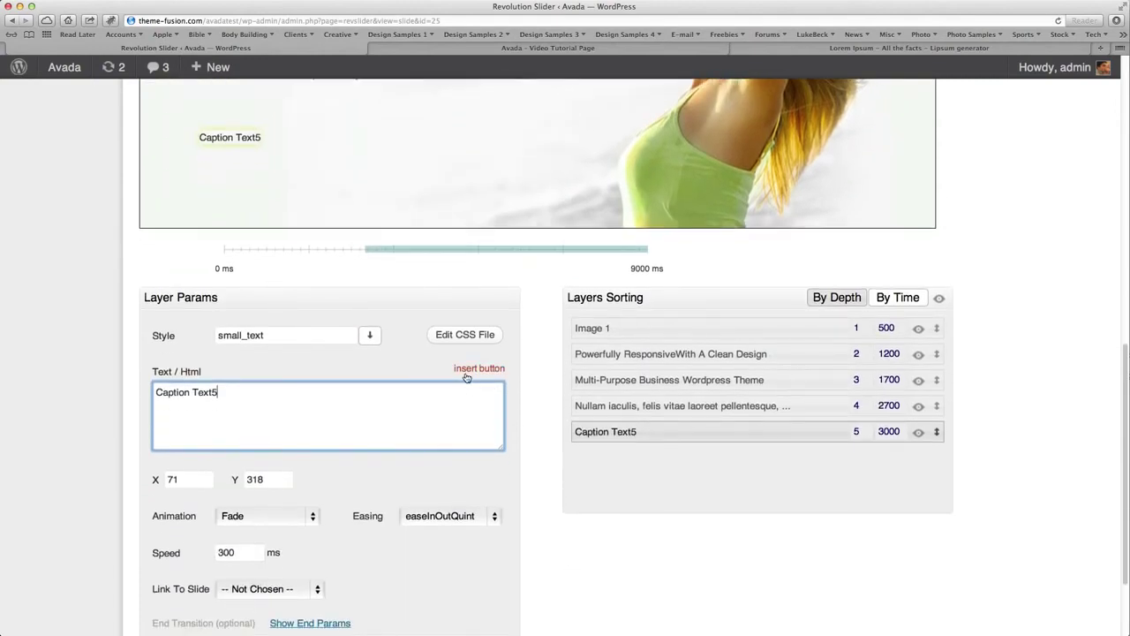
left_click(470, 374)
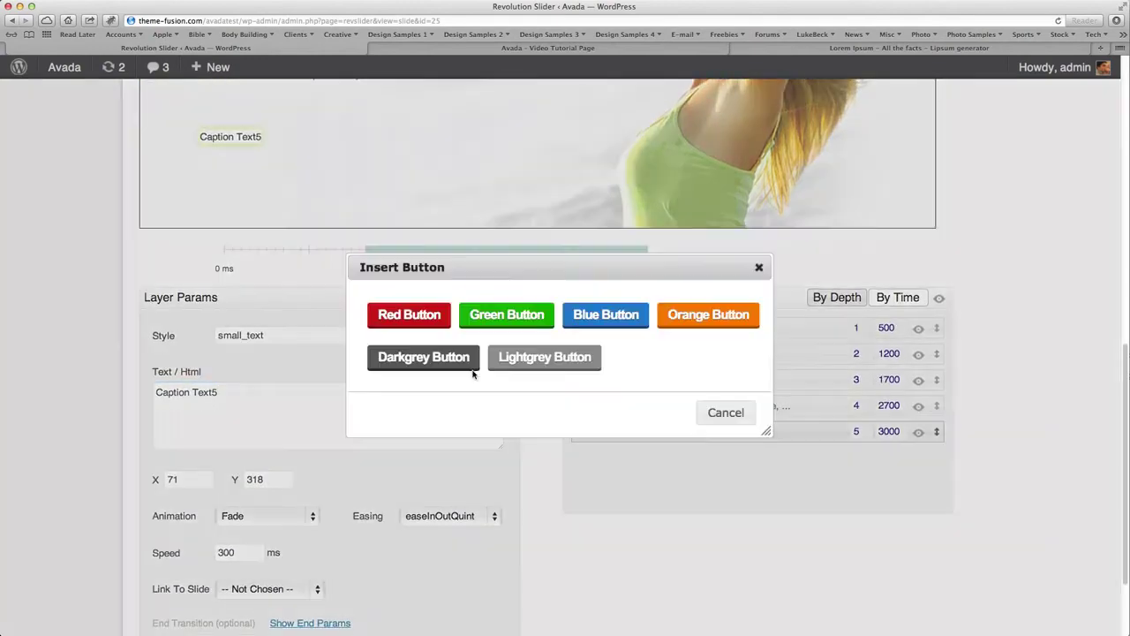
left_click(426, 322)
scroll(493, 457, "up", 2)
scroll(492, 458, "up", 2)
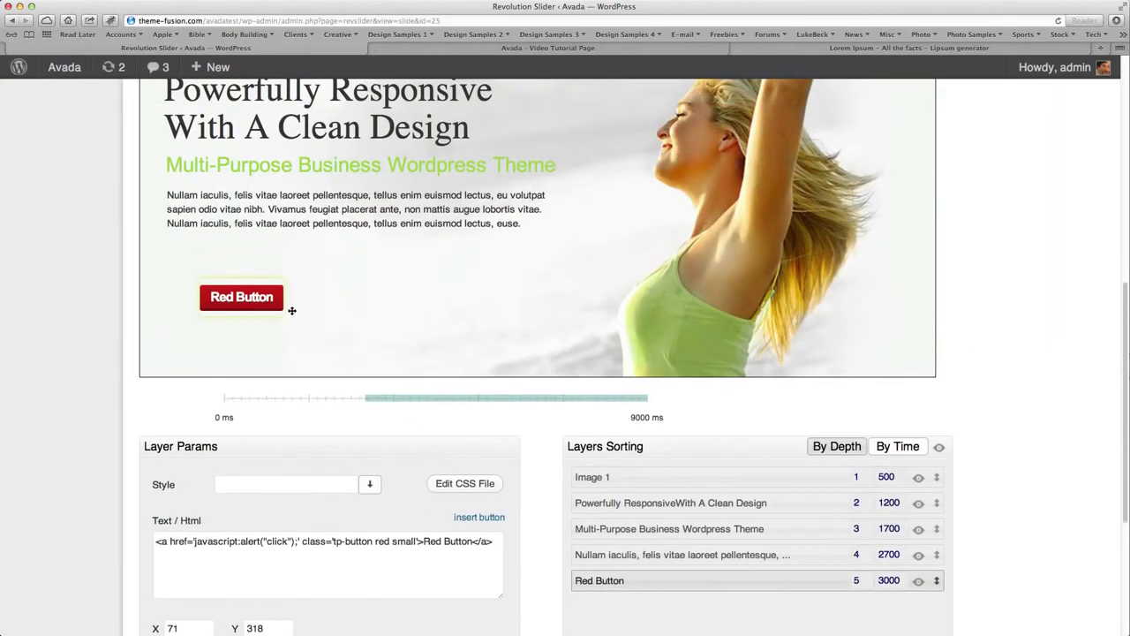
left_click_drag(268, 310, 244, 288)
scroll(558, 495, "up", 4)
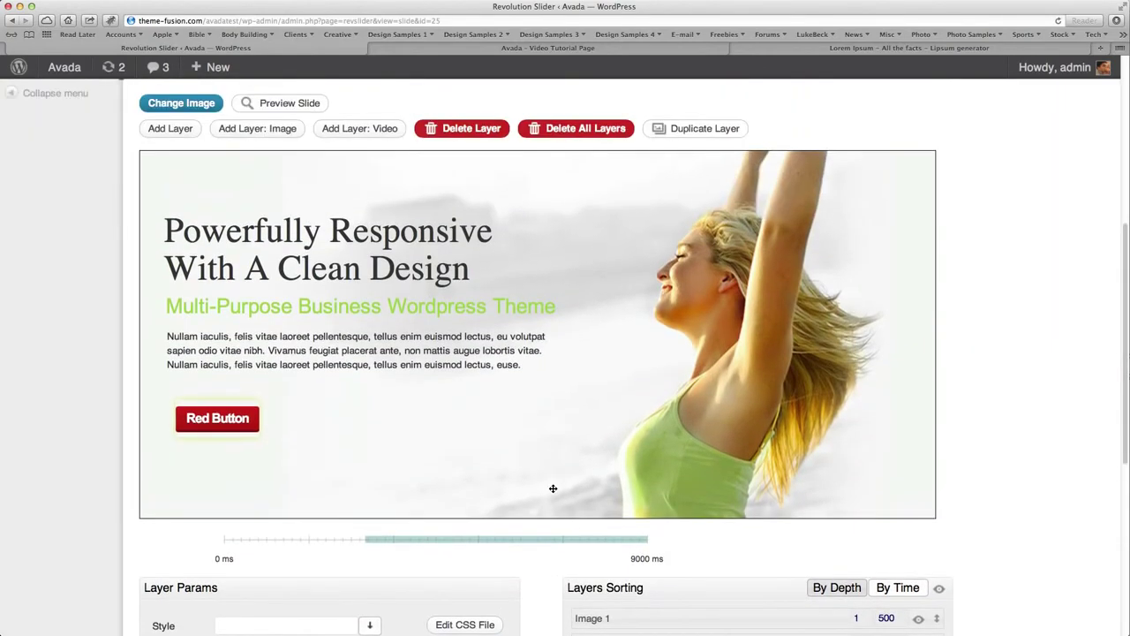
scroll(553, 490, "down", 4)
scroll(547, 499, "down", 3)
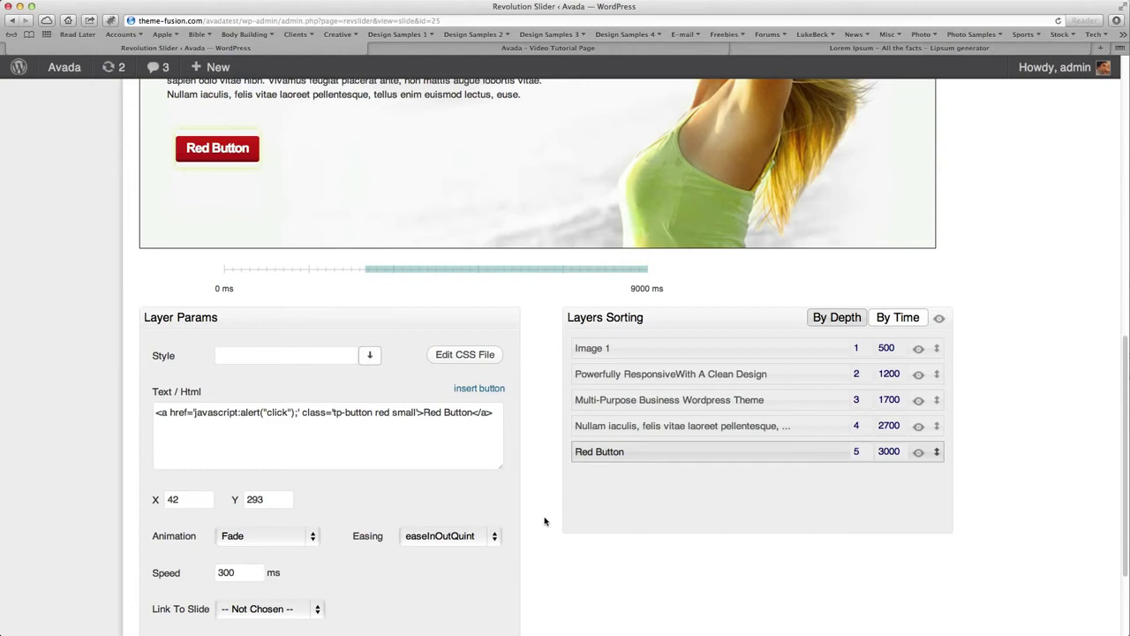
left_click(380, 432)
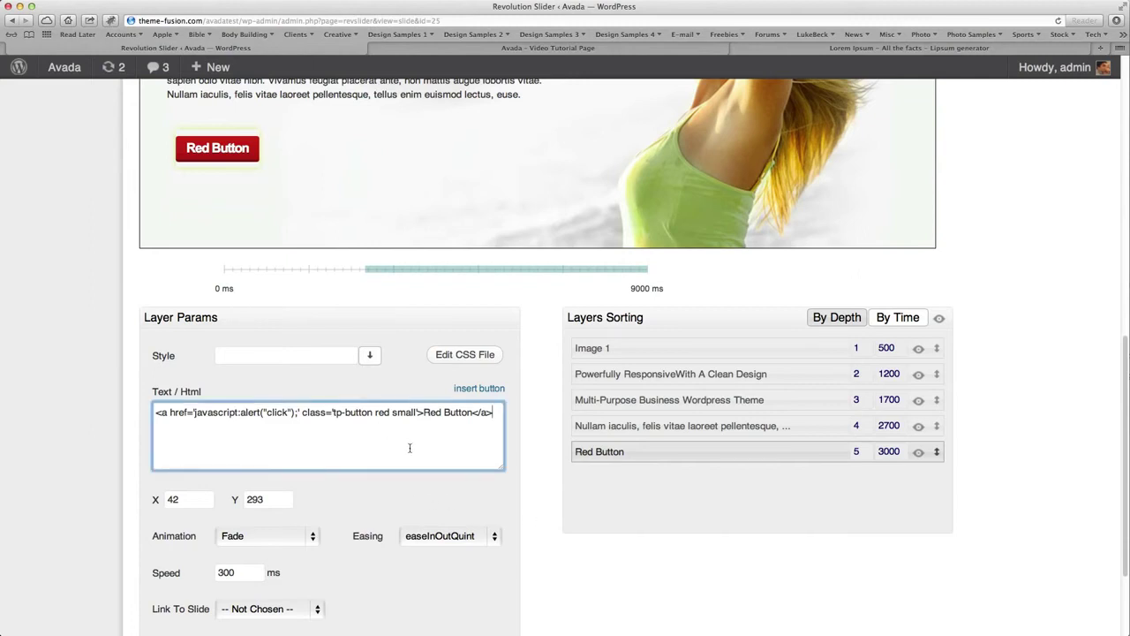
key("super+a")
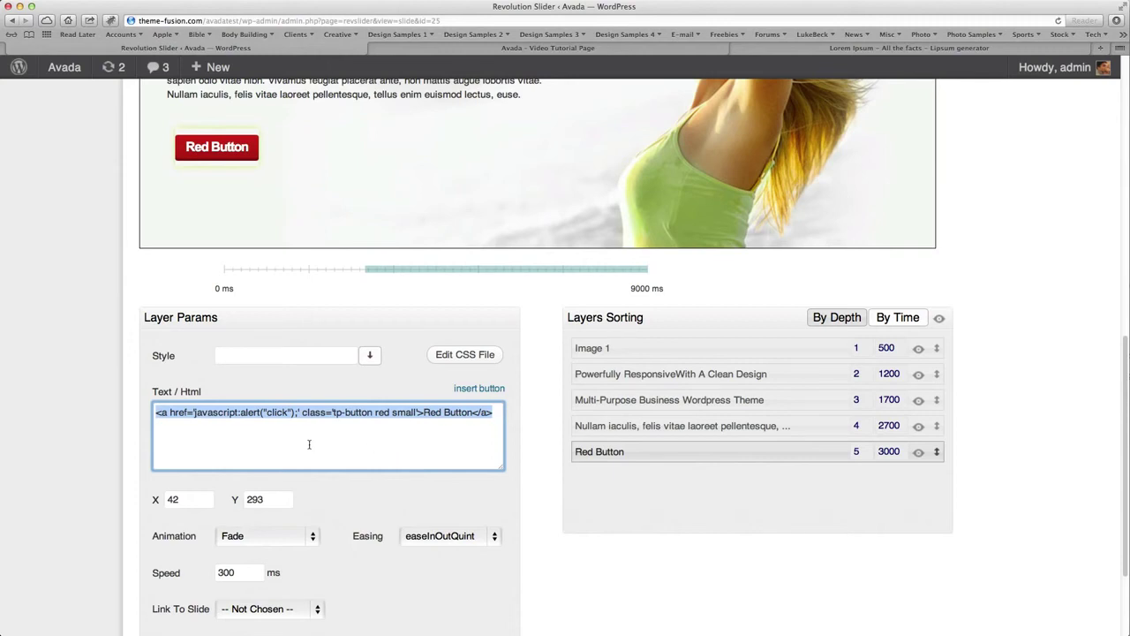
type("<a href")
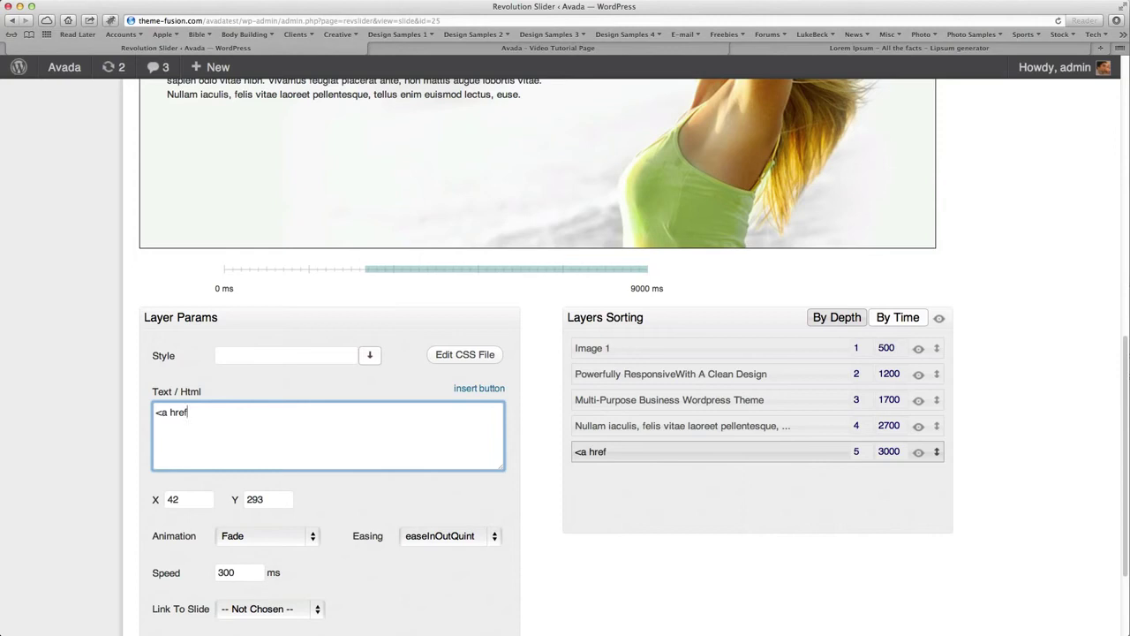
type("=\"http://theme")
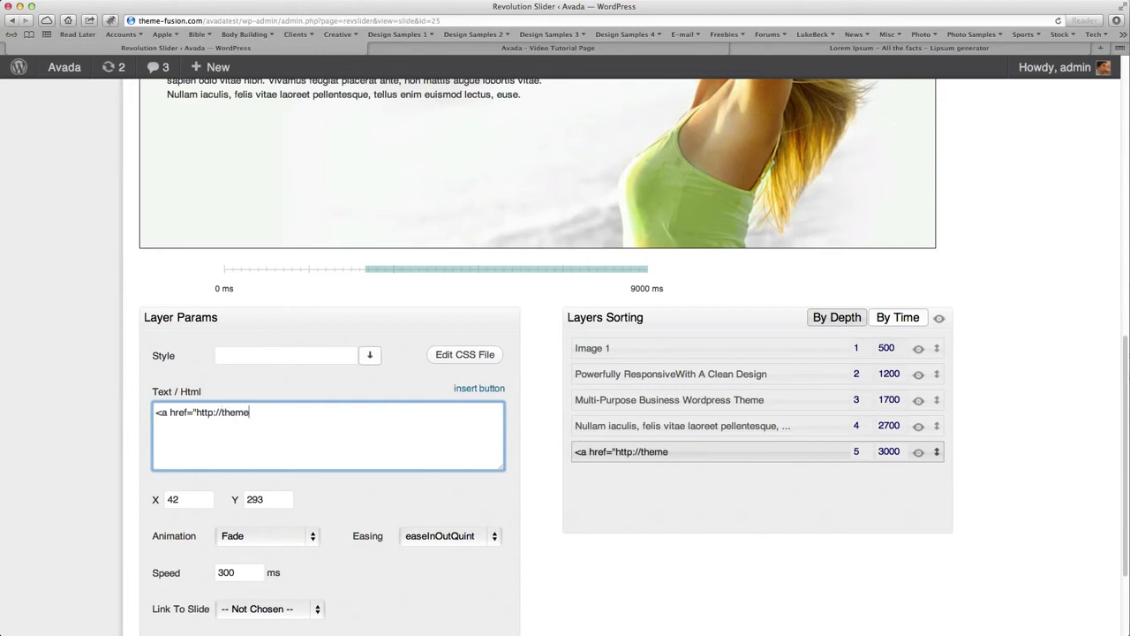
type("forest.net\" class")
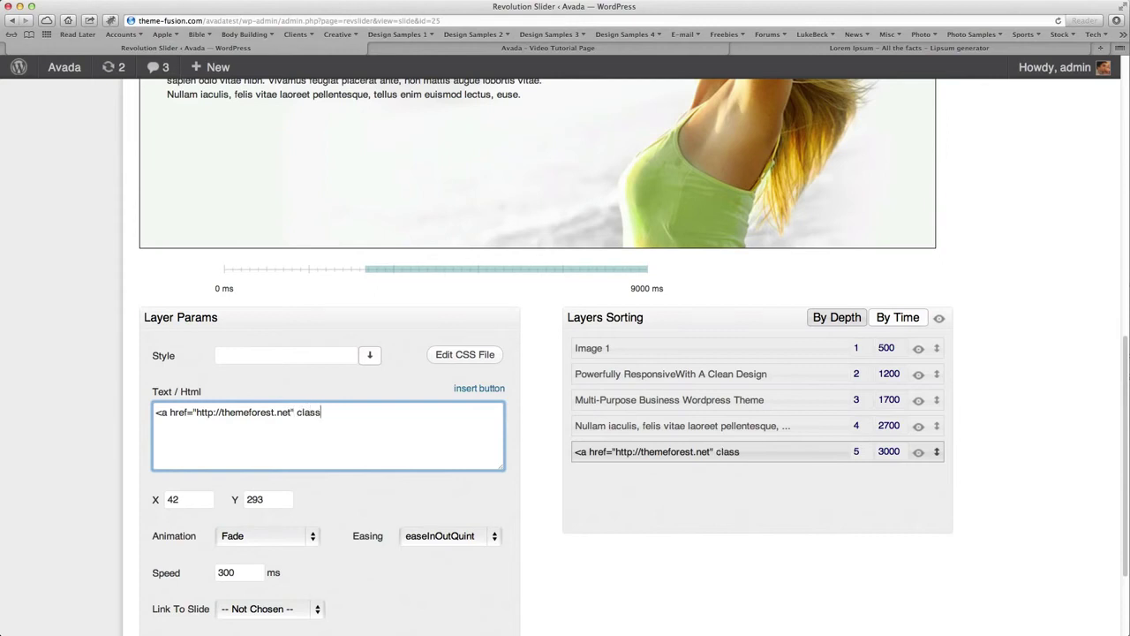
type("=\"button large green")
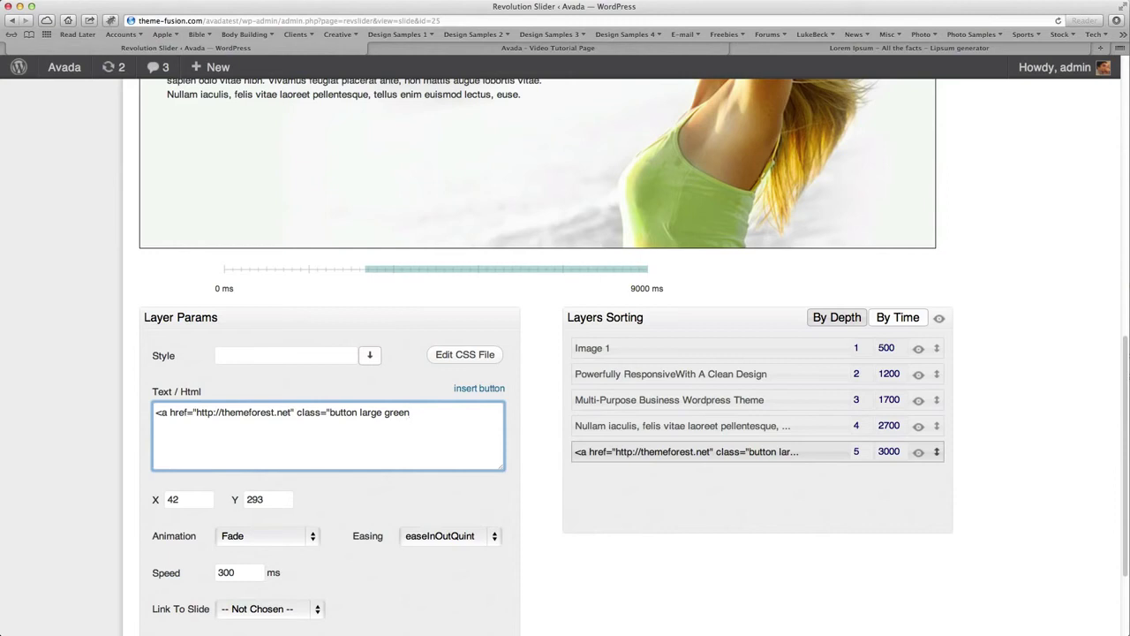
type("\"")
type(">")
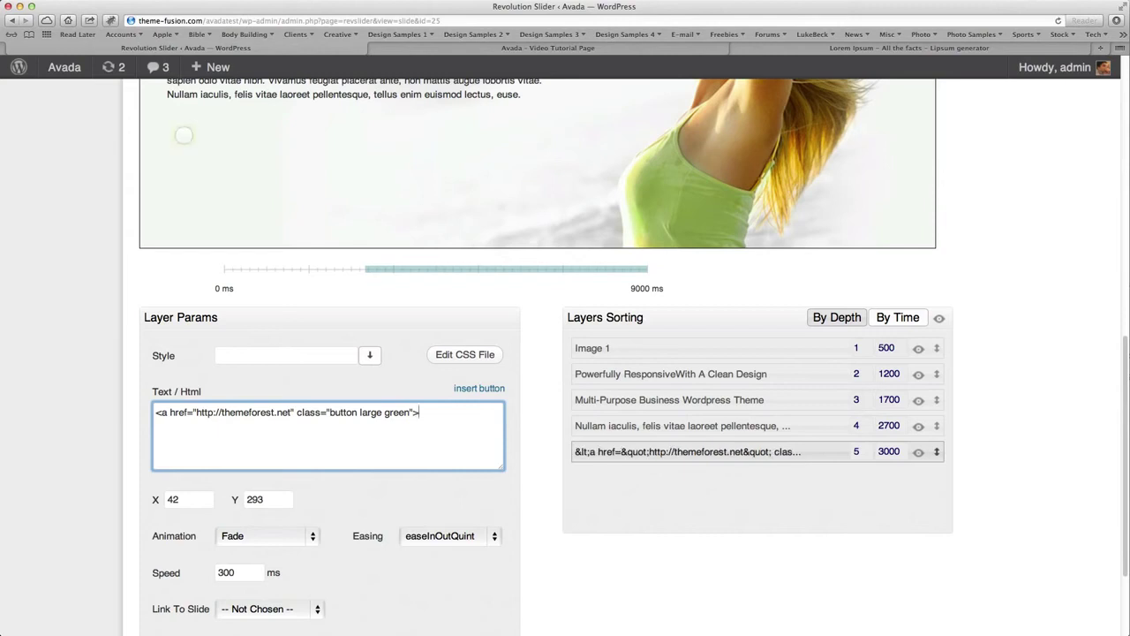
type("Purchase N")
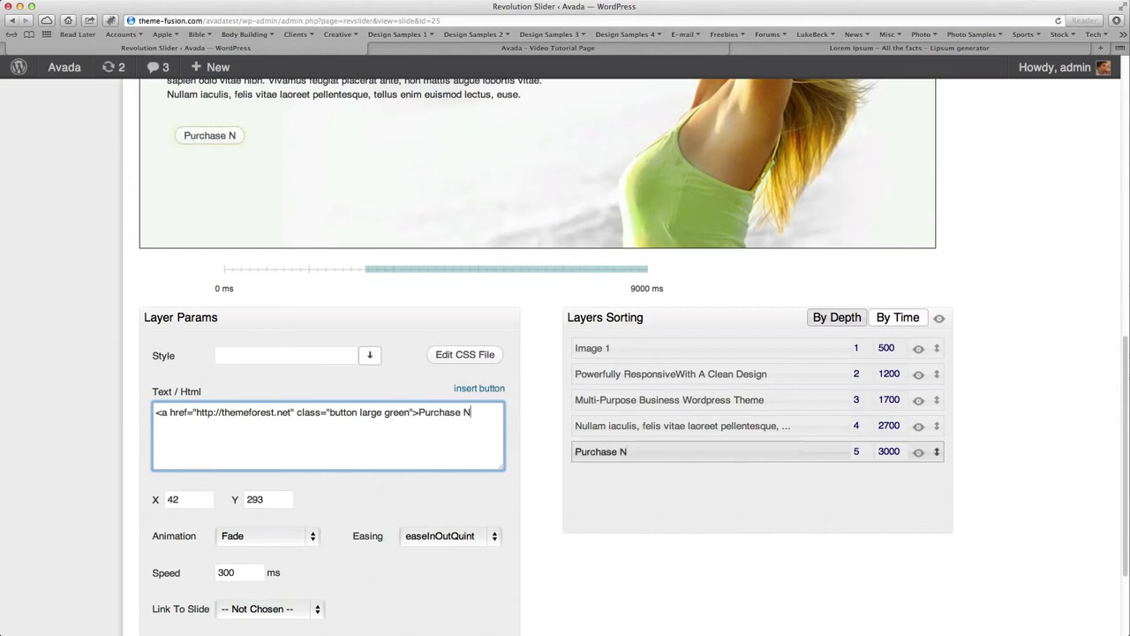
type("ow</a>")
left_click_drag(204, 430, 140, 411)
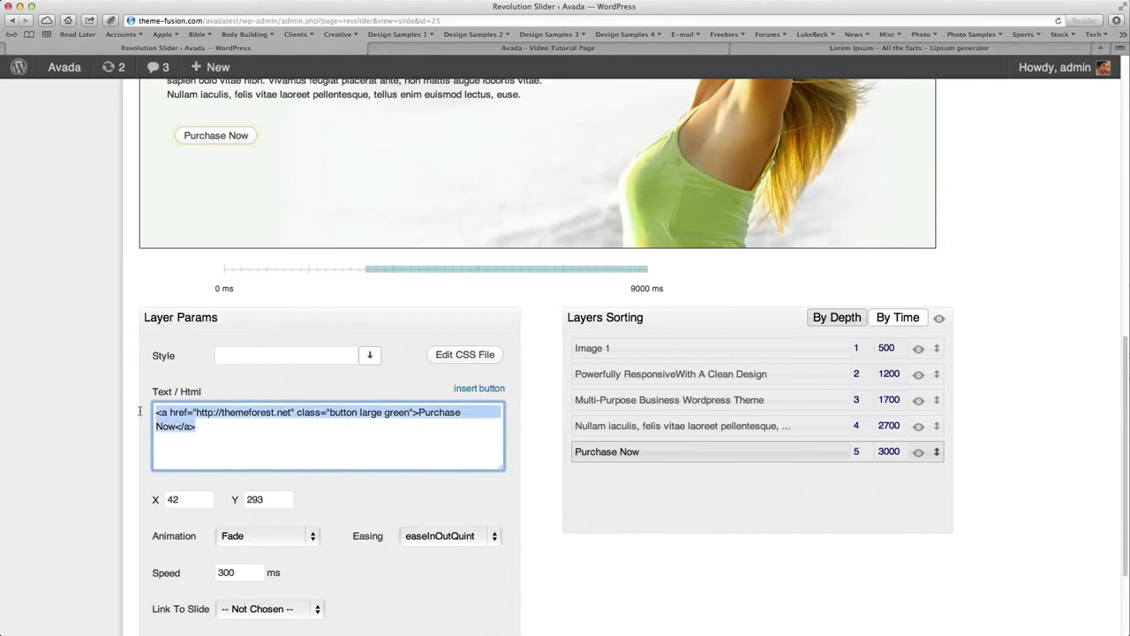
left_click(395, 464)
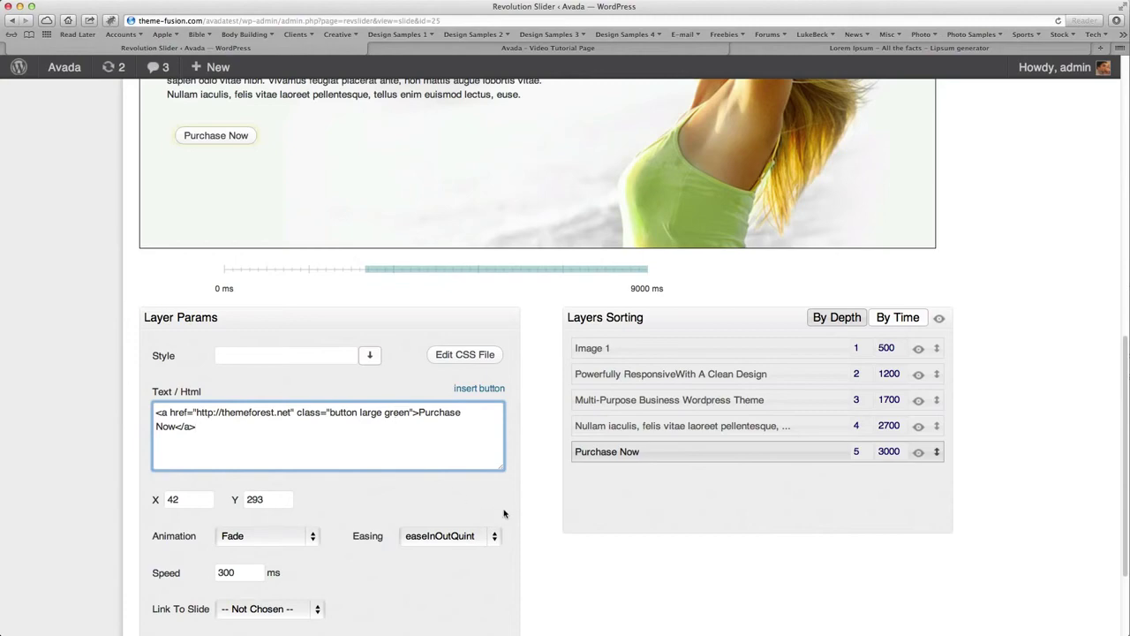
Move the Purchase Now button so it lines up with the paragraph's edge, at about X 34, Y 291.
scroll(506, 512, "up", 3)
scroll(521, 508, "up", 1)
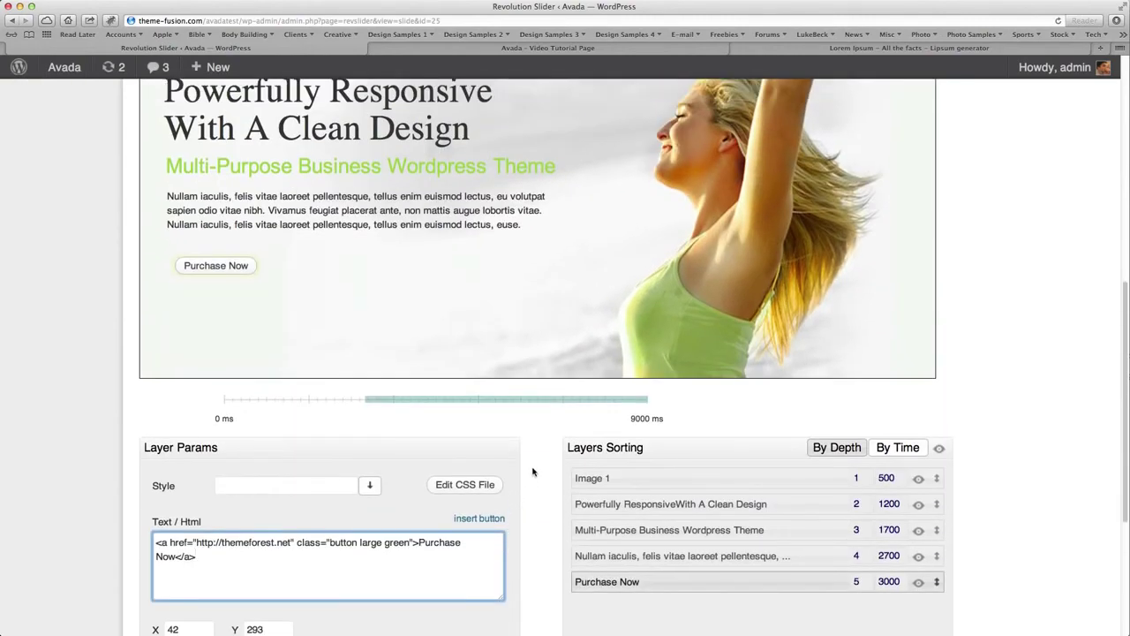
left_click_drag(222, 270, 216, 269)
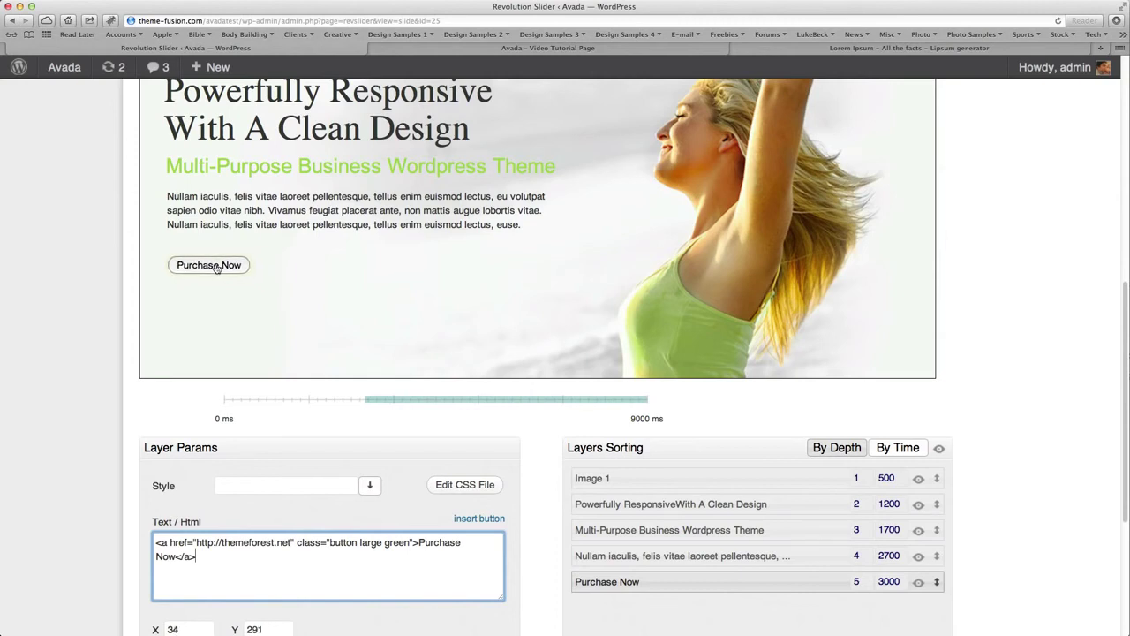
scroll(533, 537, "up", 2)
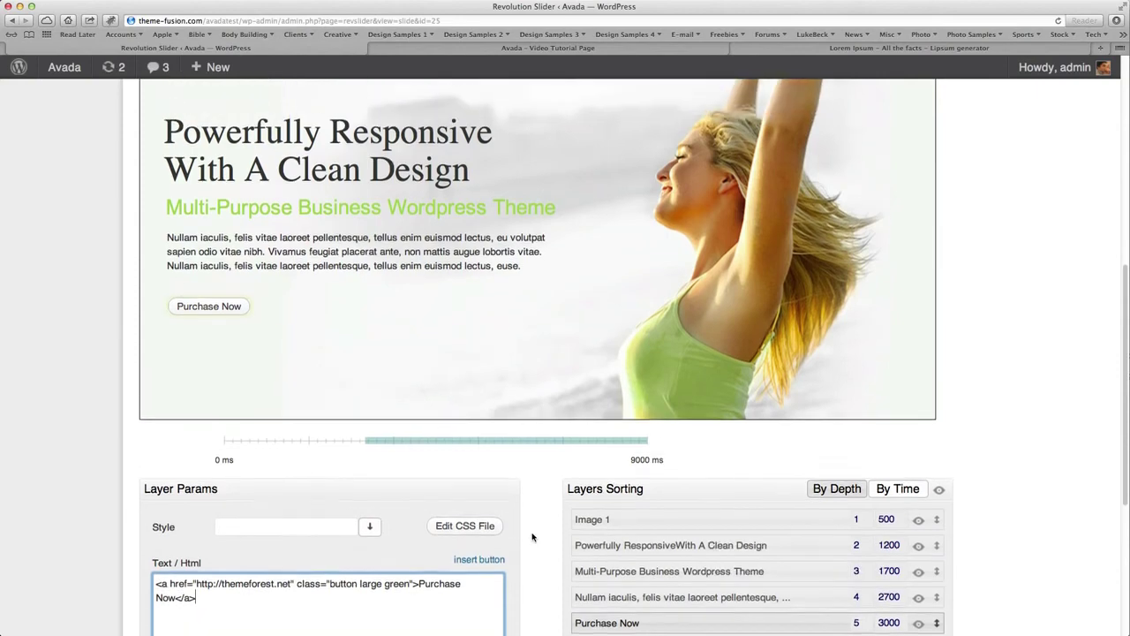
scroll(533, 536, "up", 4)
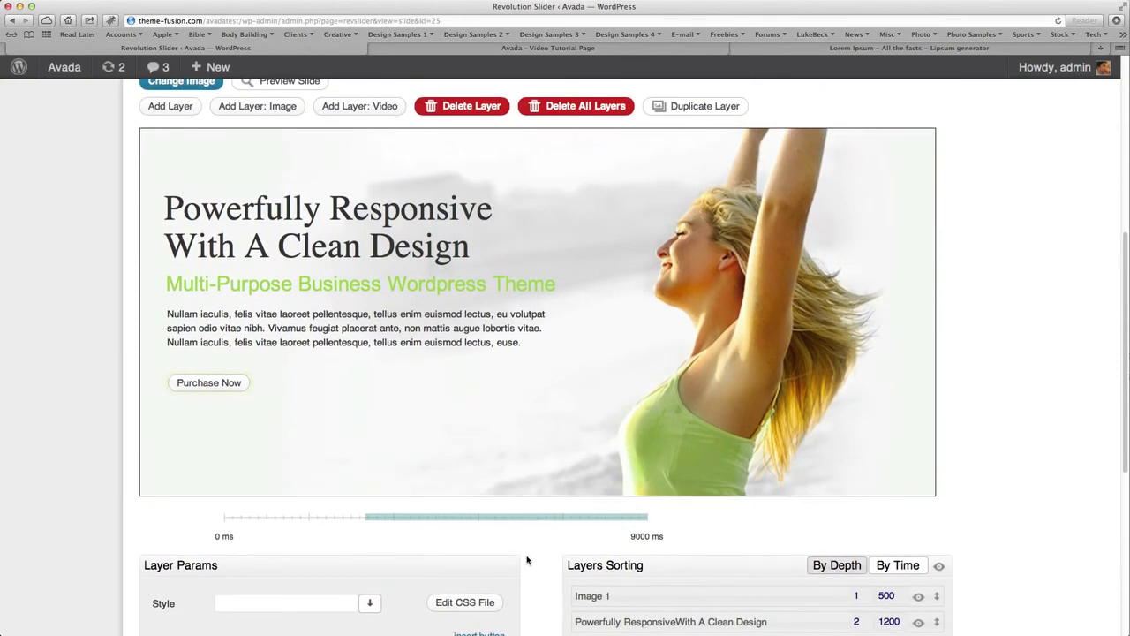
Set the Purchase Now layer's start time to 2300 ms in the layer sorting list.
scroll(527, 560, "down", 10)
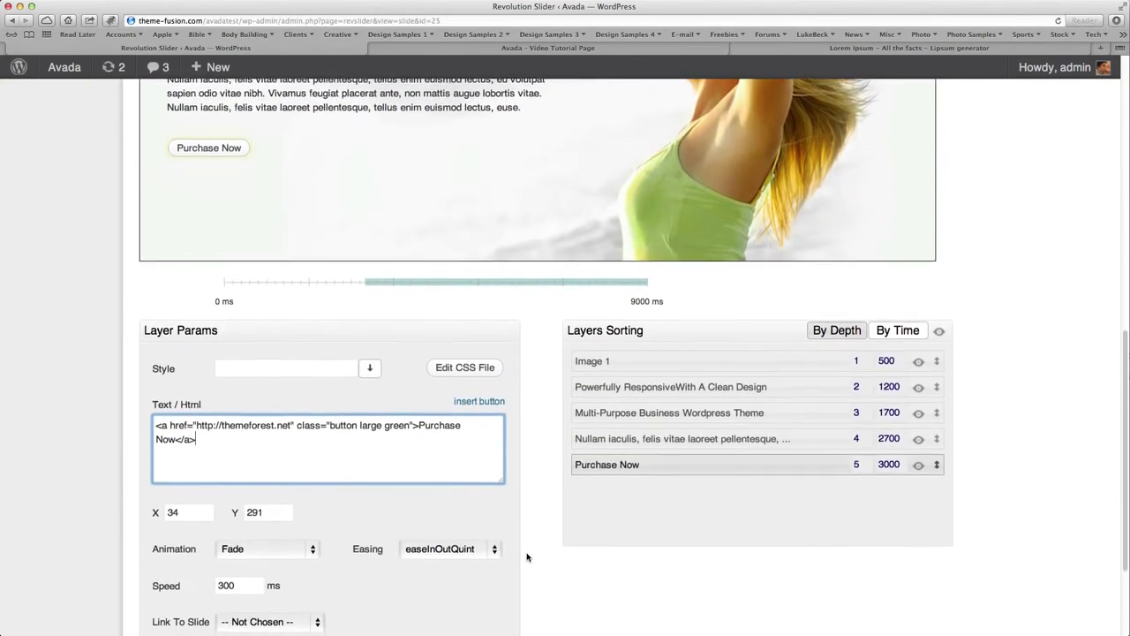
scroll(527, 557, "down", 1)
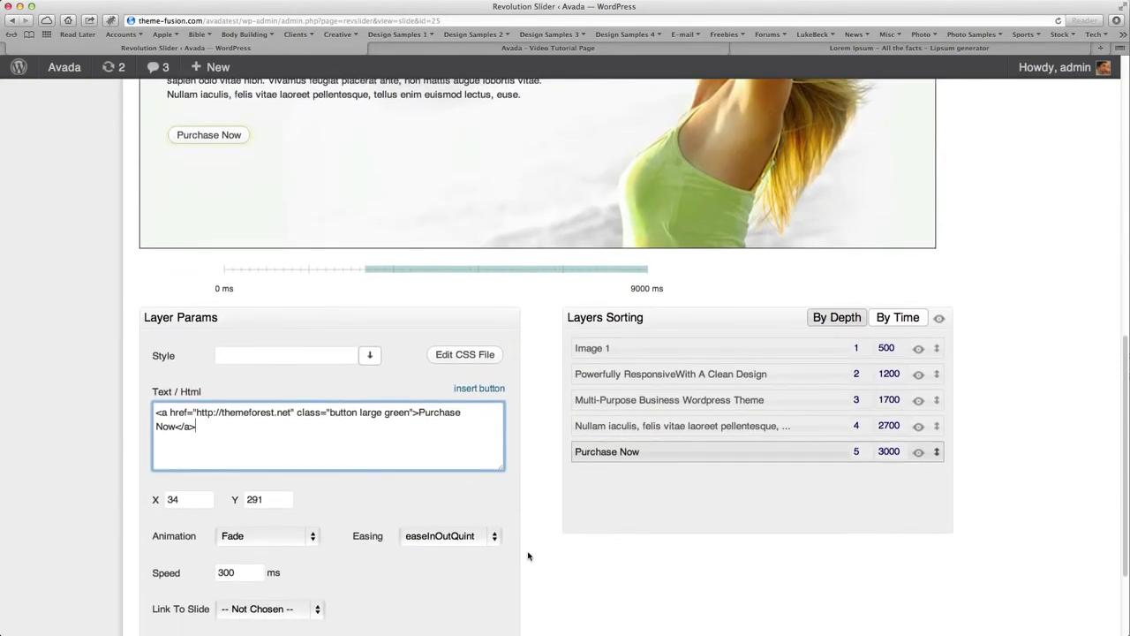
left_click(888, 451)
double_click(889, 451)
type("2")
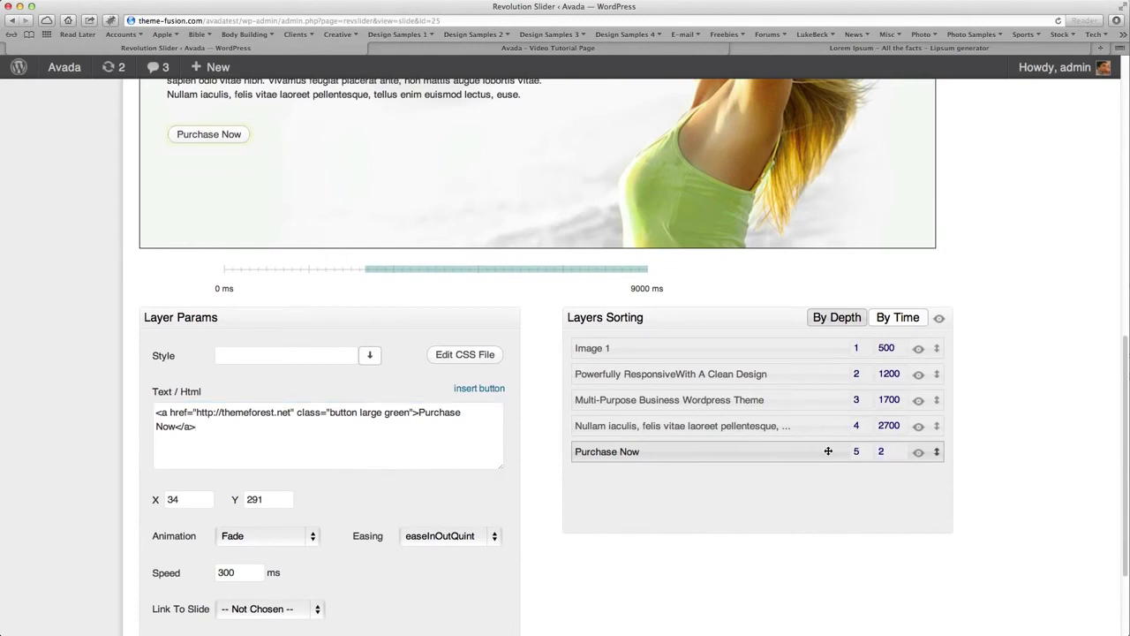
type("300")
key("Return")
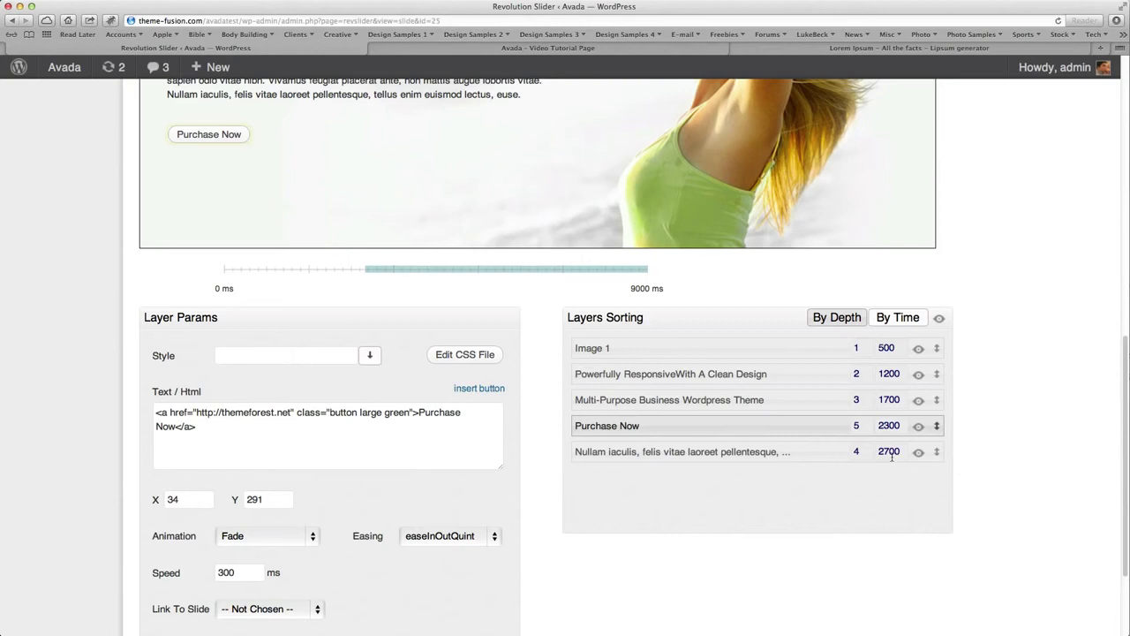
Set the Purchase Now layer's animation to Long from Bottom with a speed of 3000 ms and update the slide.
scroll(790, 547, "down", 3)
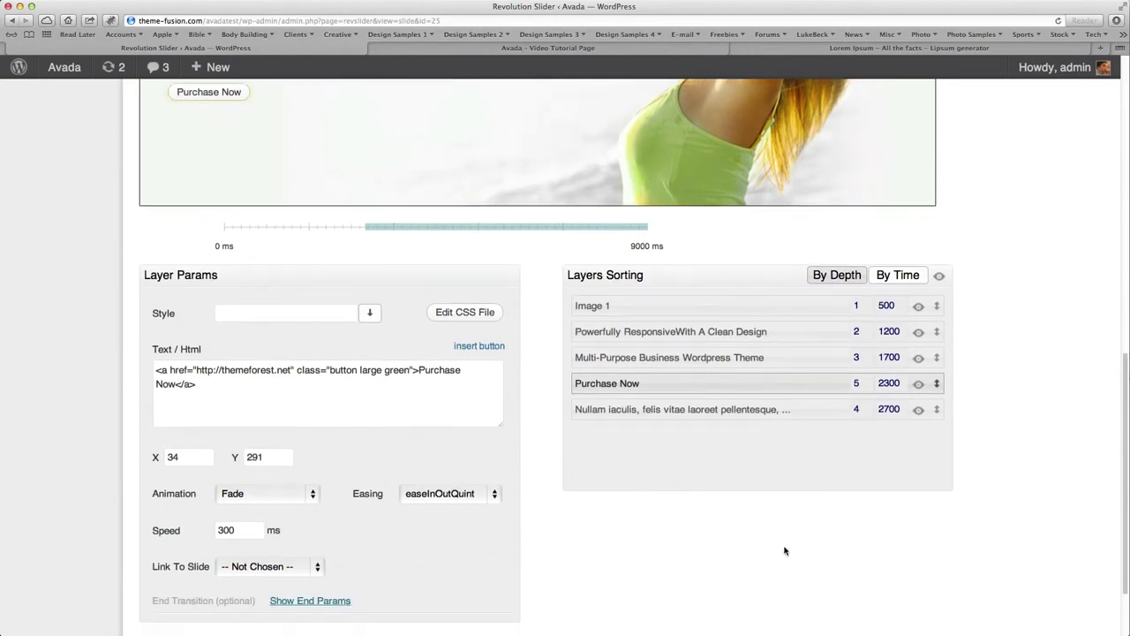
left_click(257, 444)
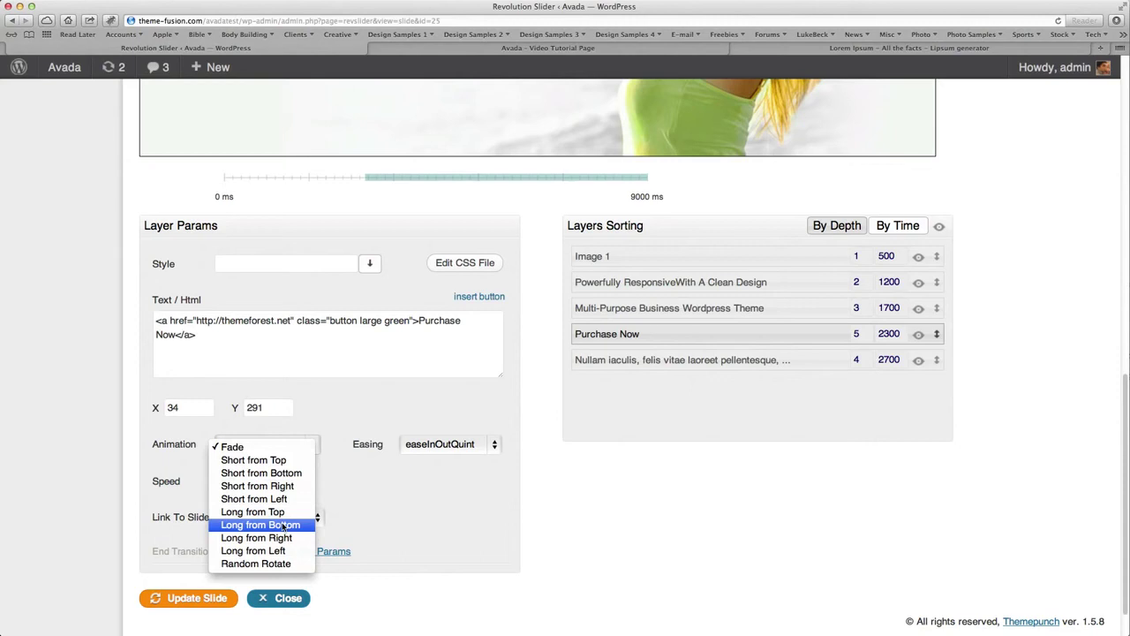
left_click(284, 527)
scroll(507, 533, "down", 1)
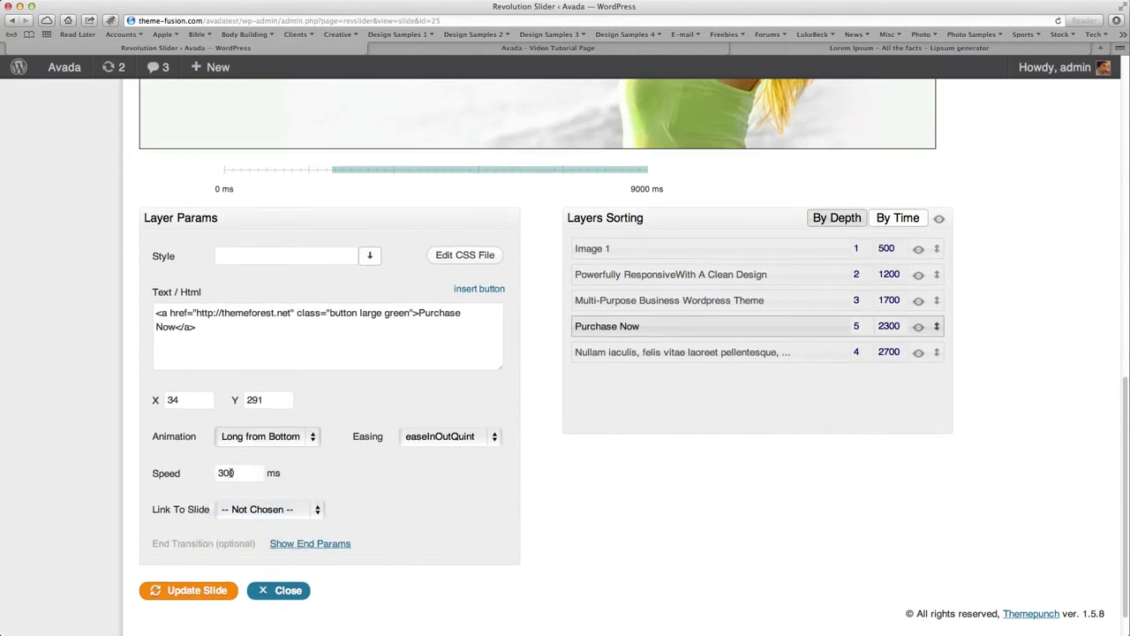
double_click(231, 473)
type("300")
left_click(186, 590)
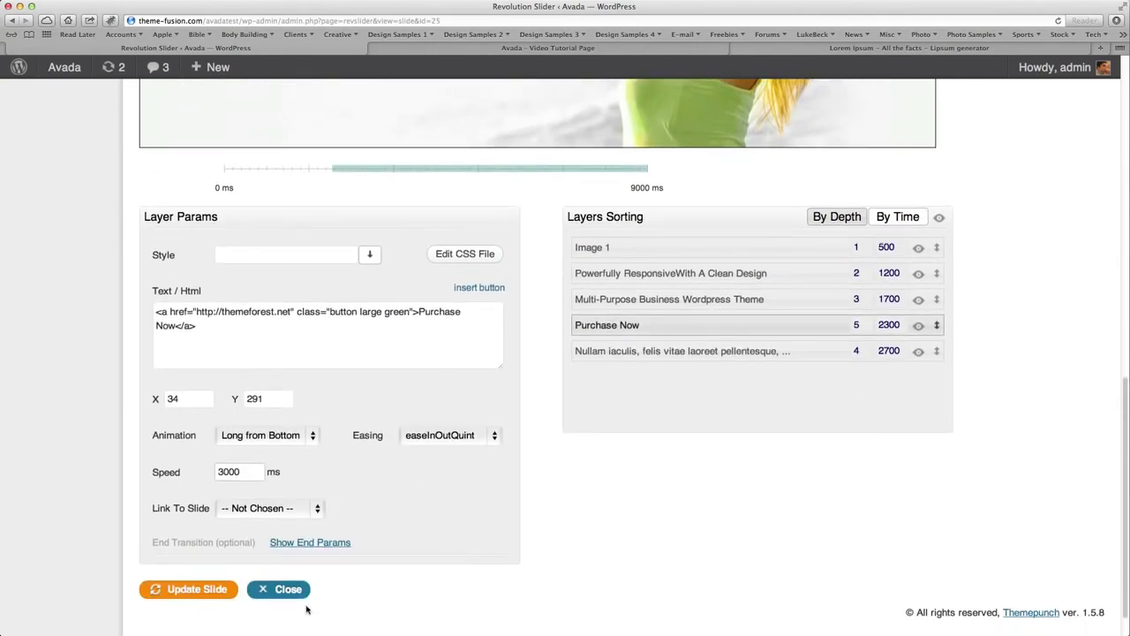
left_click(186, 590)
Move the Purchase Now button lower on the slide and shift the paragraph down to about X 30, Y 228.
scroll(503, 561, "up", 3)
scroll(503, 561, "up", 4)
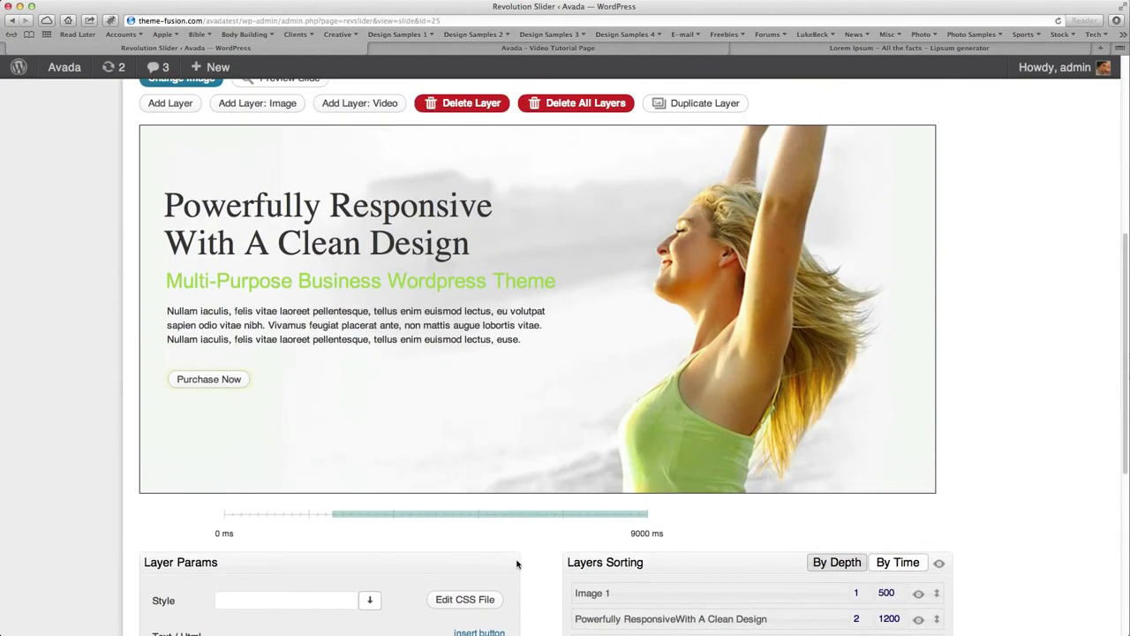
scroll(1000, 525, "up", 2)
scroll(1000, 525, "down", 1)
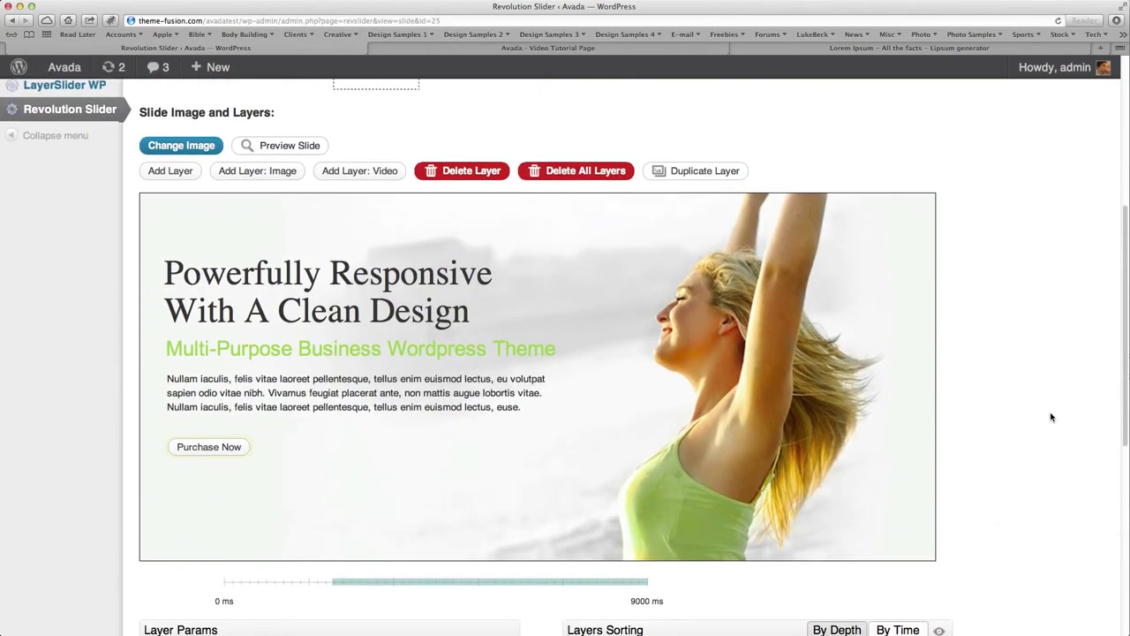
scroll(1051, 417, "down", 3)
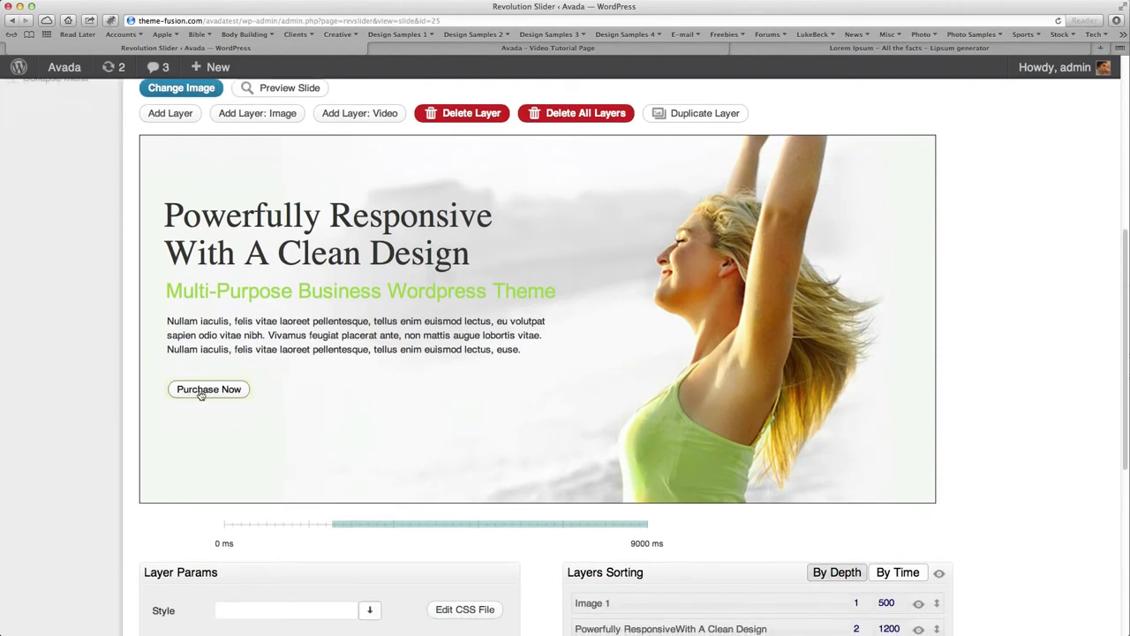
left_click_drag(201, 394, 200, 423)
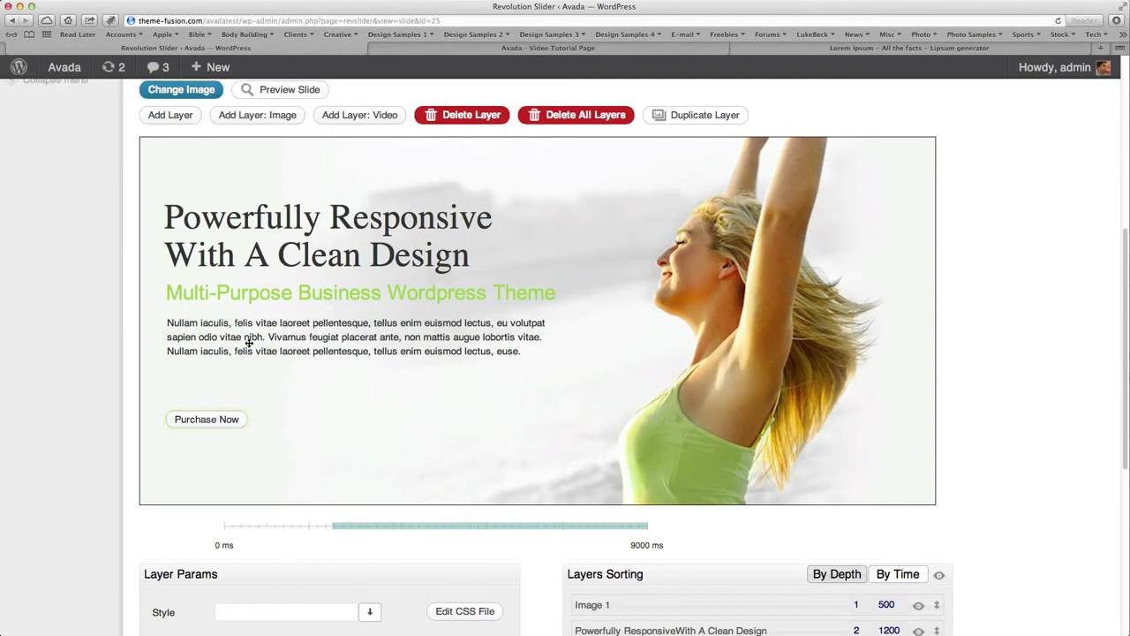
left_click_drag(249, 343, 253, 357)
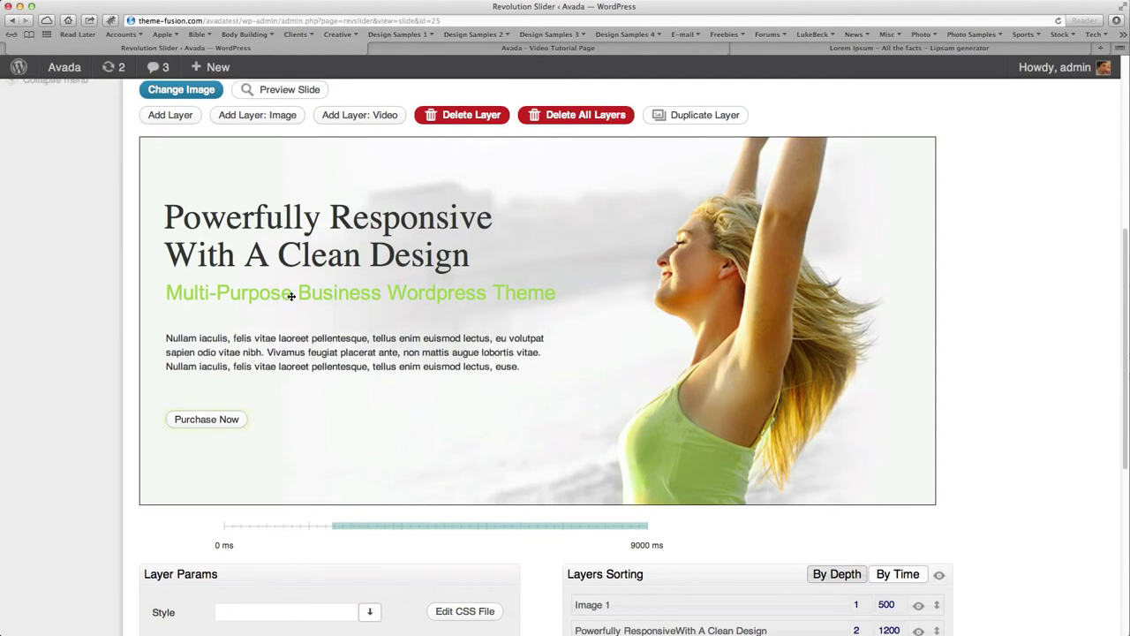
Shift the heading and the green subheading down so they sit closely above the paragraph.
left_click_drag(292, 295, 295, 316)
left_click_drag(309, 237, 307, 255)
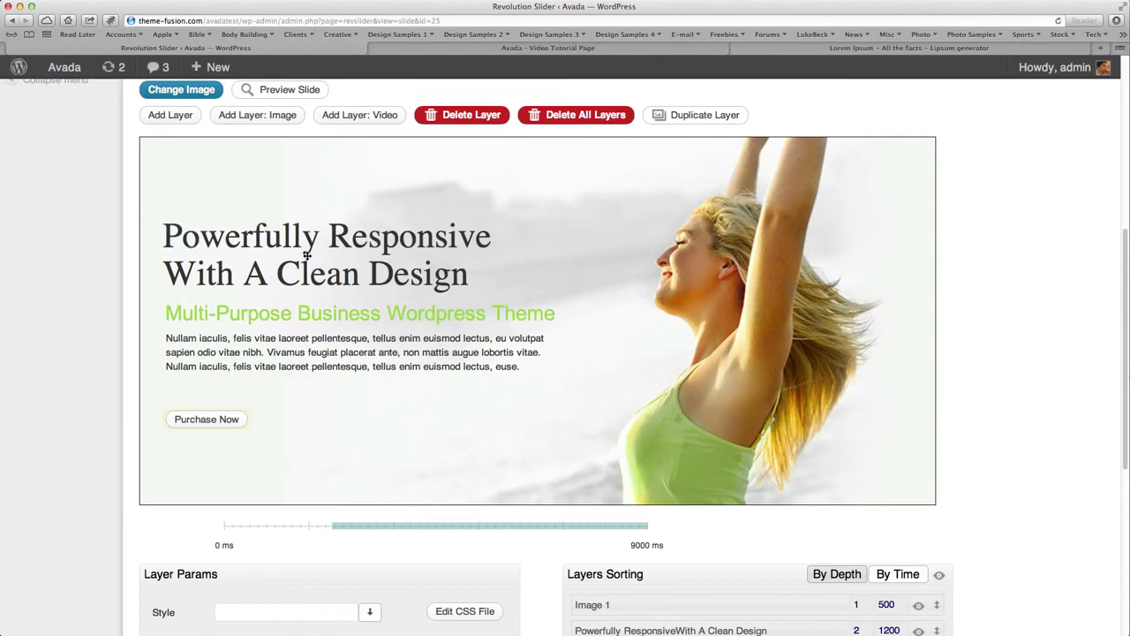
left_click_drag(302, 313, 307, 310)
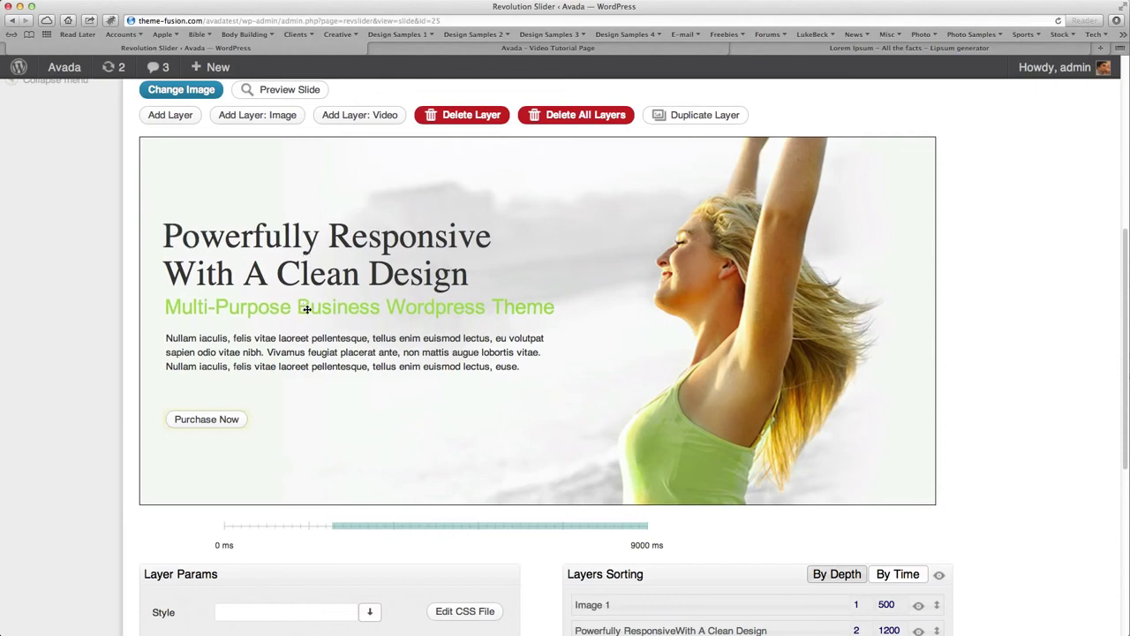
Update the slide to save the new layer positions.
left_click(301, 351)
scroll(264, 408, "down", 5)
scroll(989, 468, "up", 6)
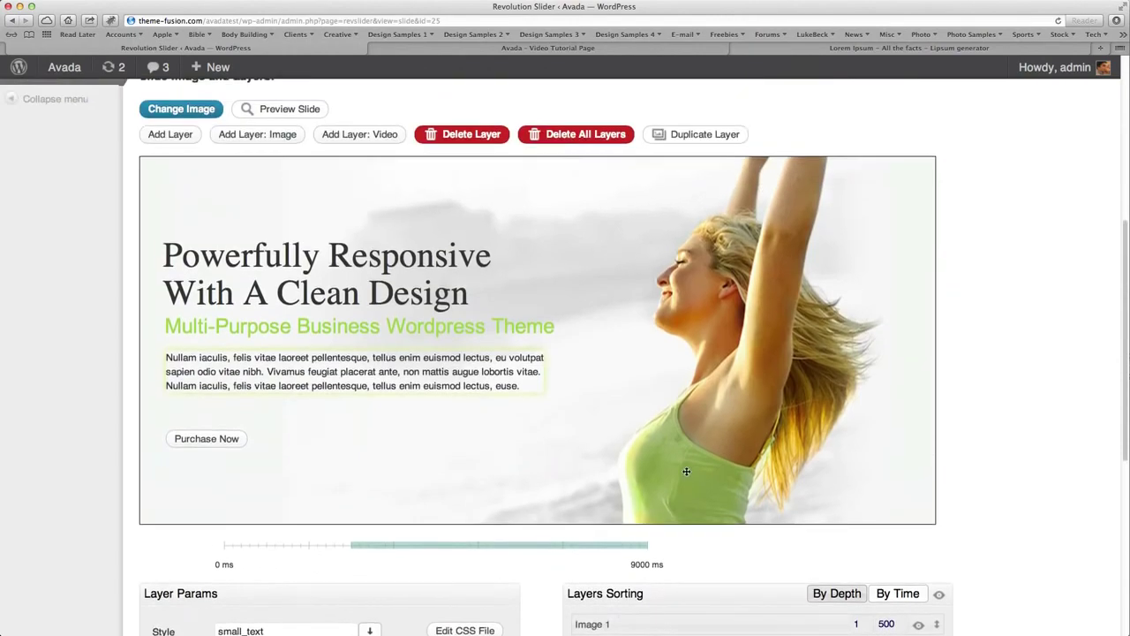
scroll(1001, 465, "down", 2)
scroll(1002, 465, "down", 3)
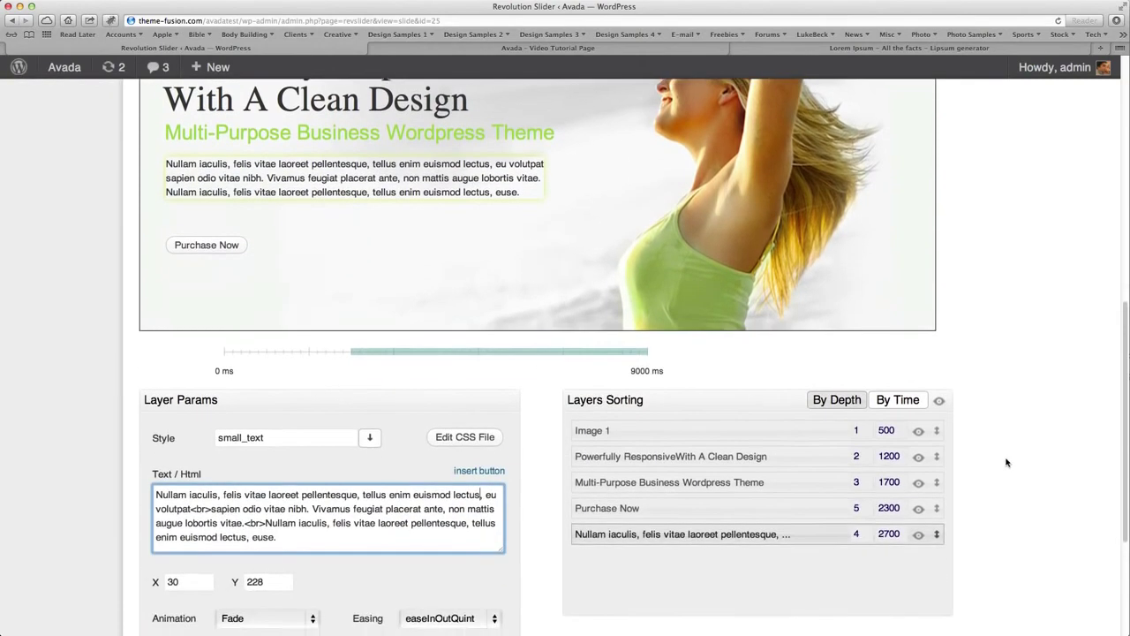
scroll(1006, 460, "up", 2)
scroll(1007, 459, "down", 3)
scroll(1006, 459, "down", 2)
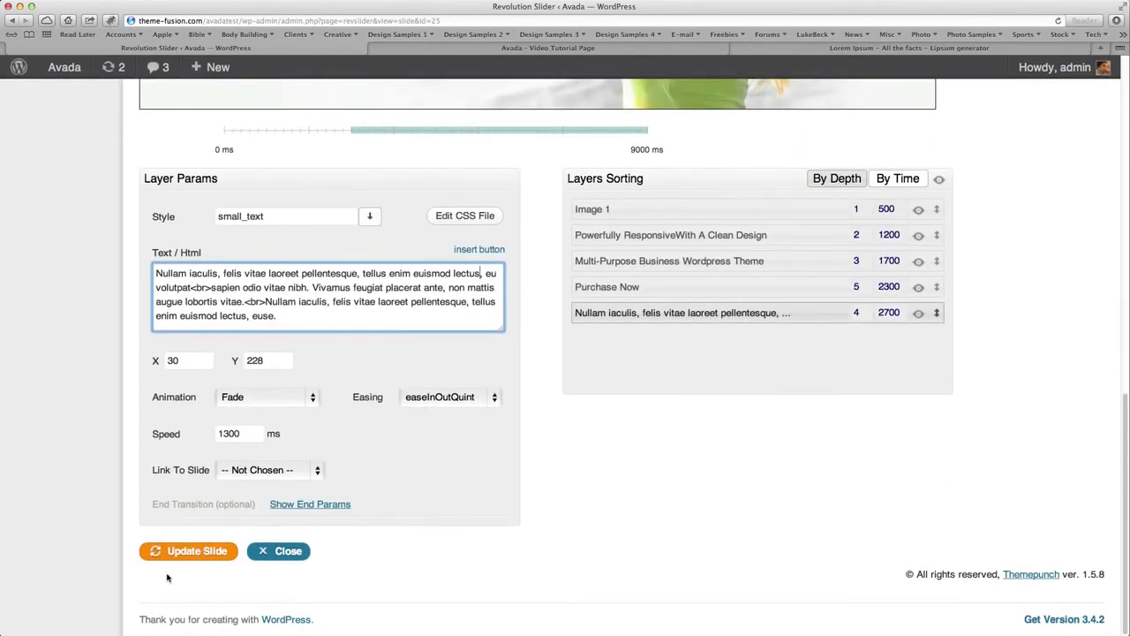
right_click(147, 557)
left_click(146, 556)
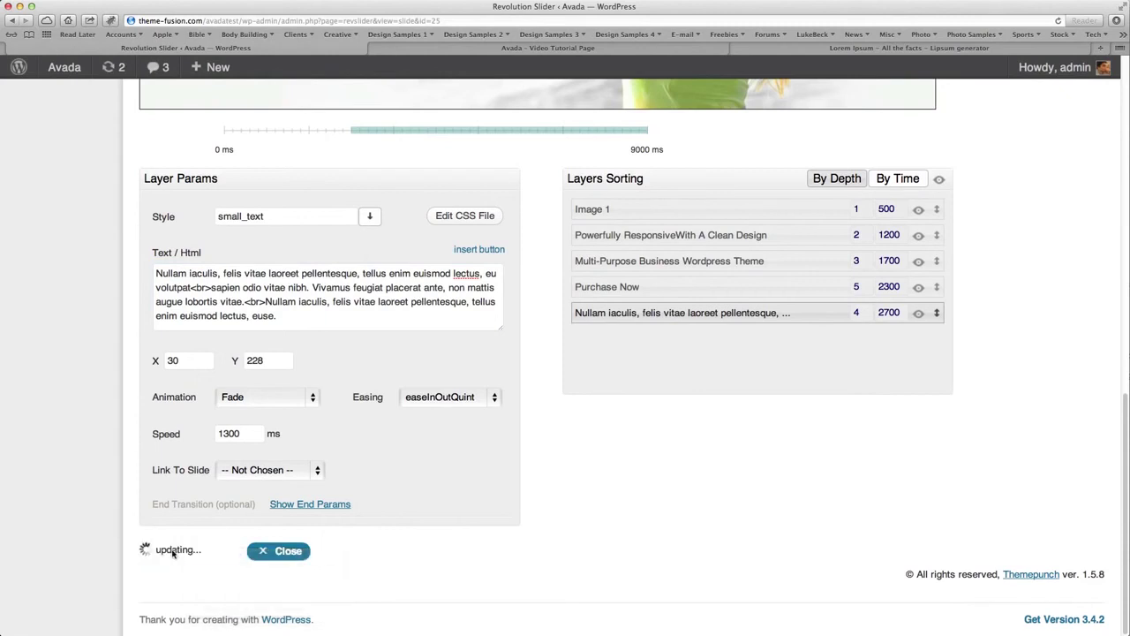
scroll(625, 534, "up", 1)
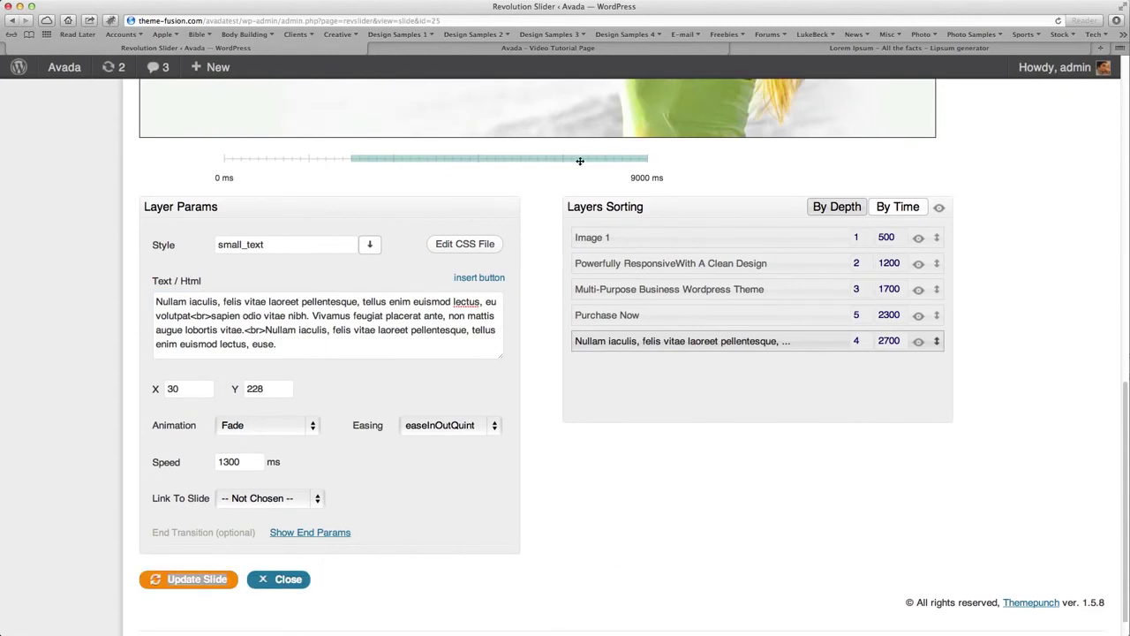
Open the Video Tutorial Page for editing from the WordPress list of pages.
left_click(533, 48)
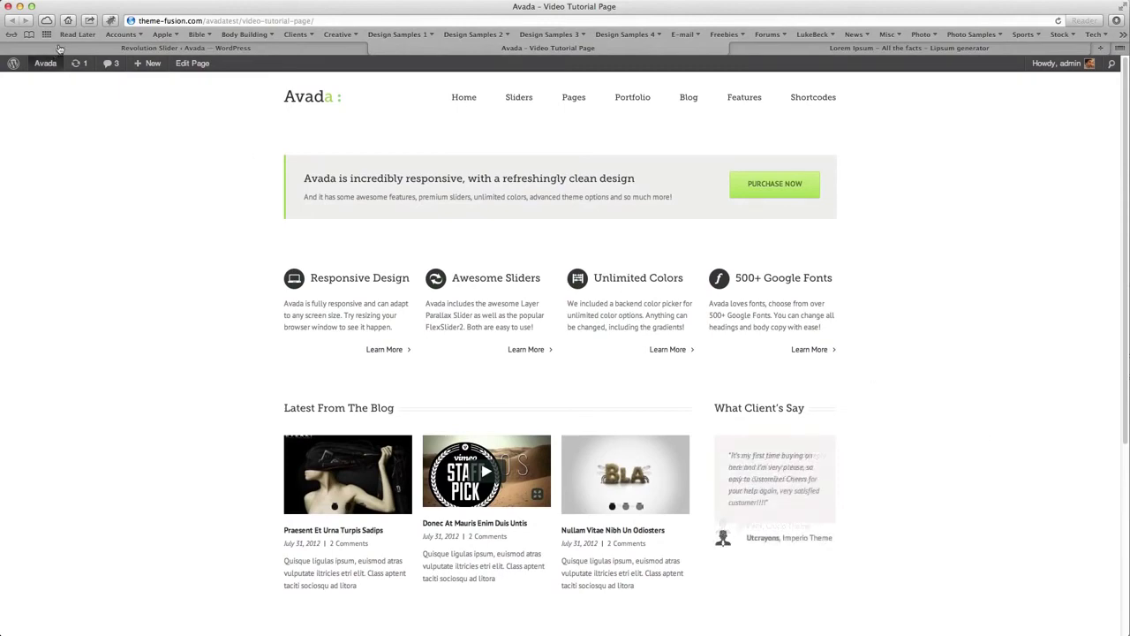
left_click(189, 48)
scroll(714, 527, "up", 10)
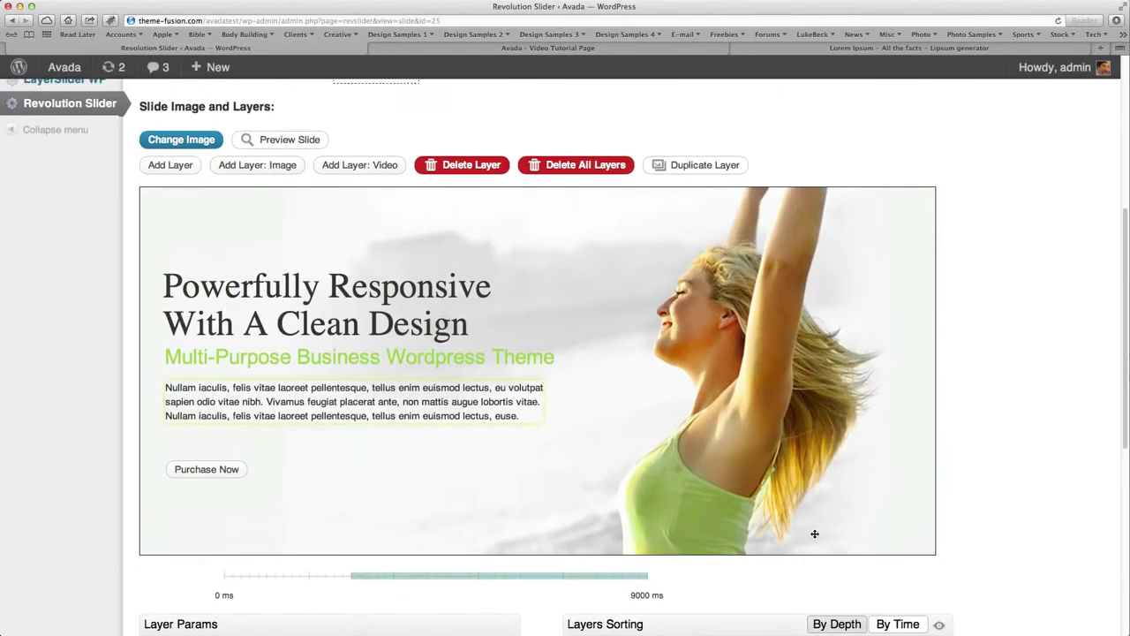
left_click(37, 193)
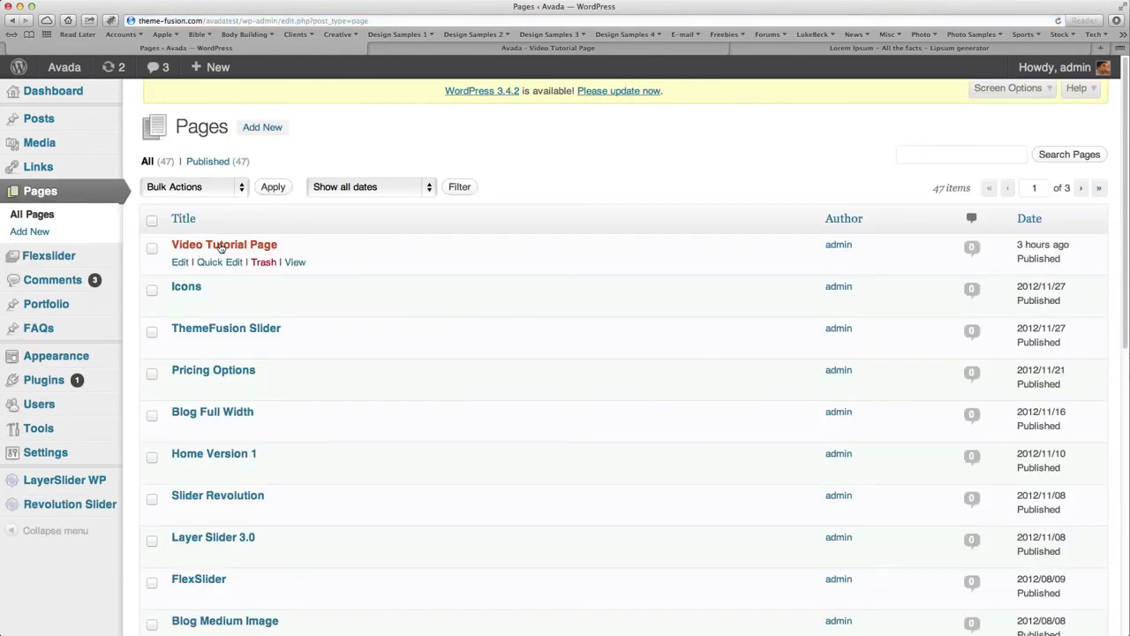
left_click(221, 246)
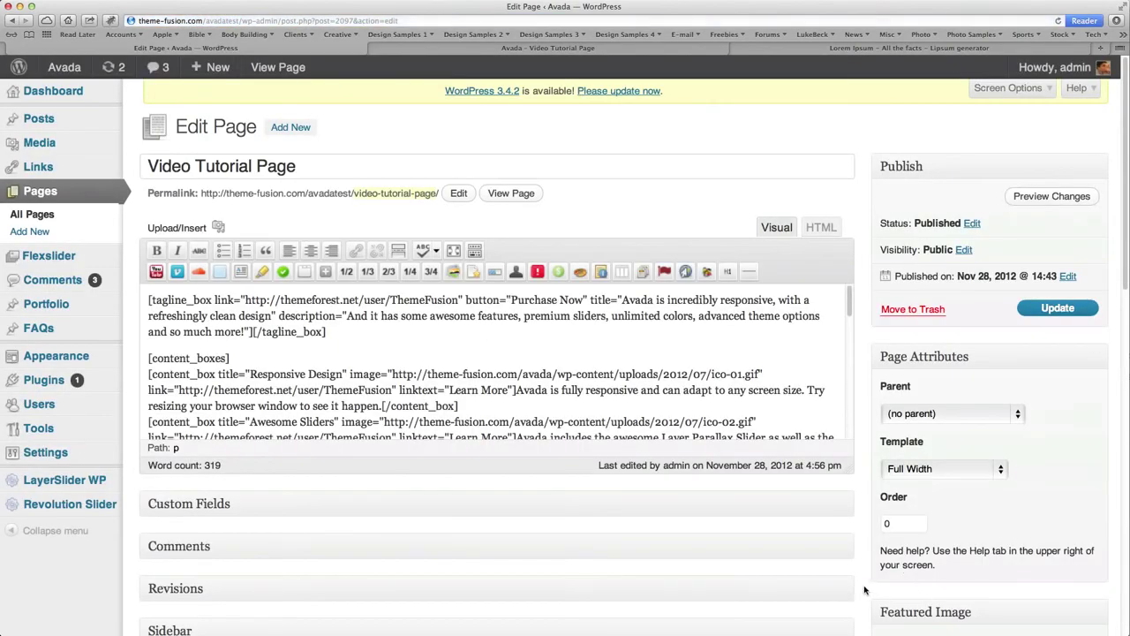
Set the page's slider type to Revolution Slider and select Slider Video as its Revolution Slider.
scroll(864, 590, "down", 10)
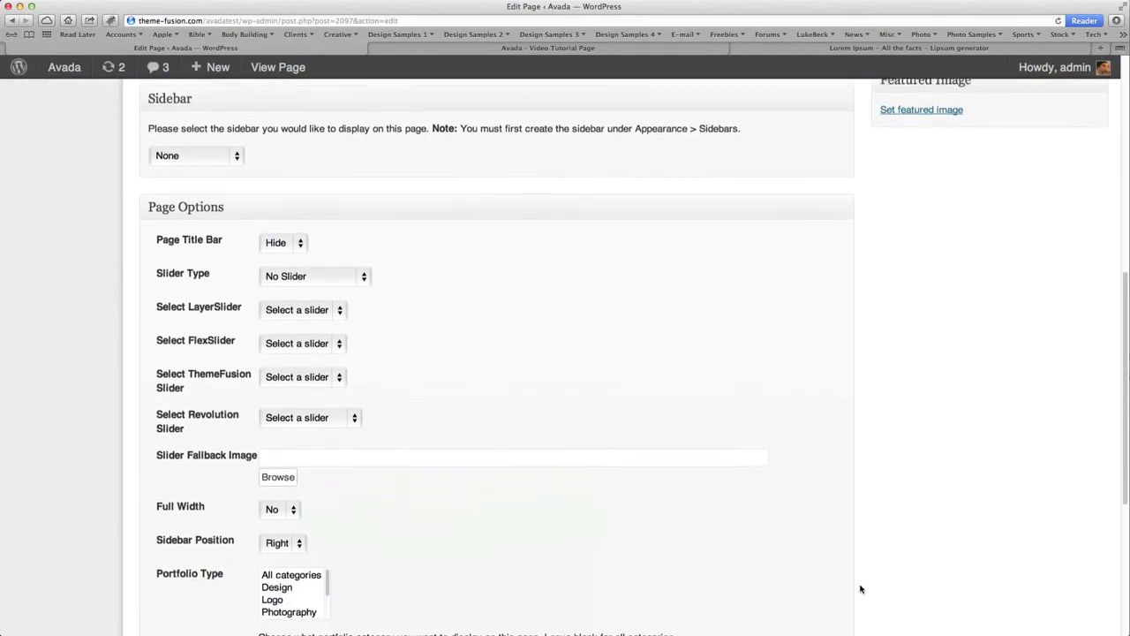
scroll(861, 589, "down", 1)
left_click(347, 258)
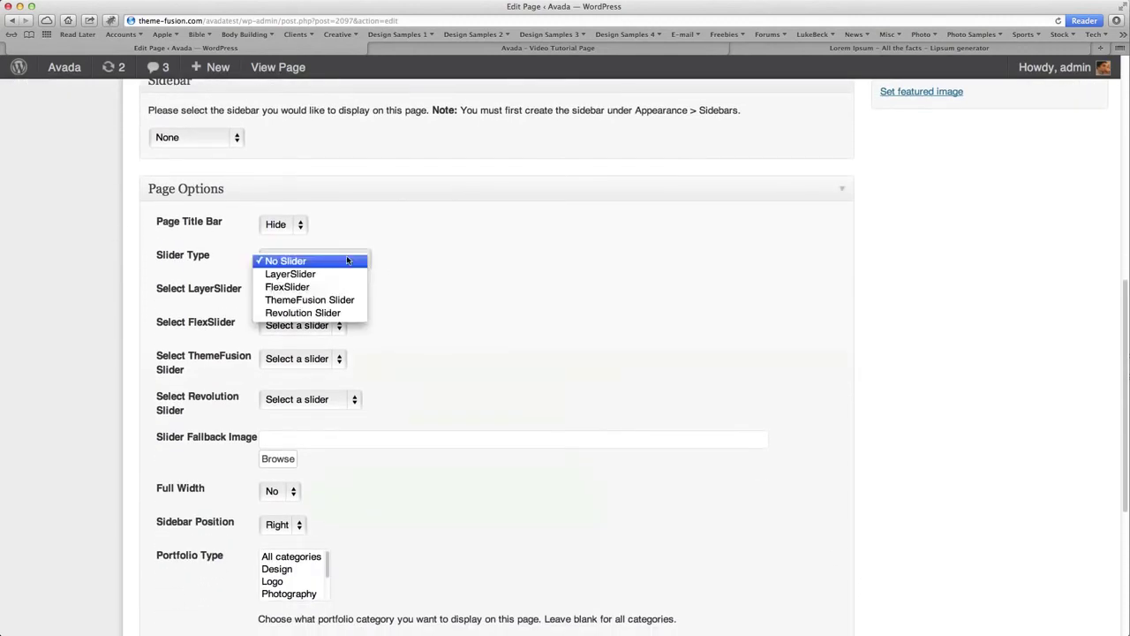
left_click(329, 313)
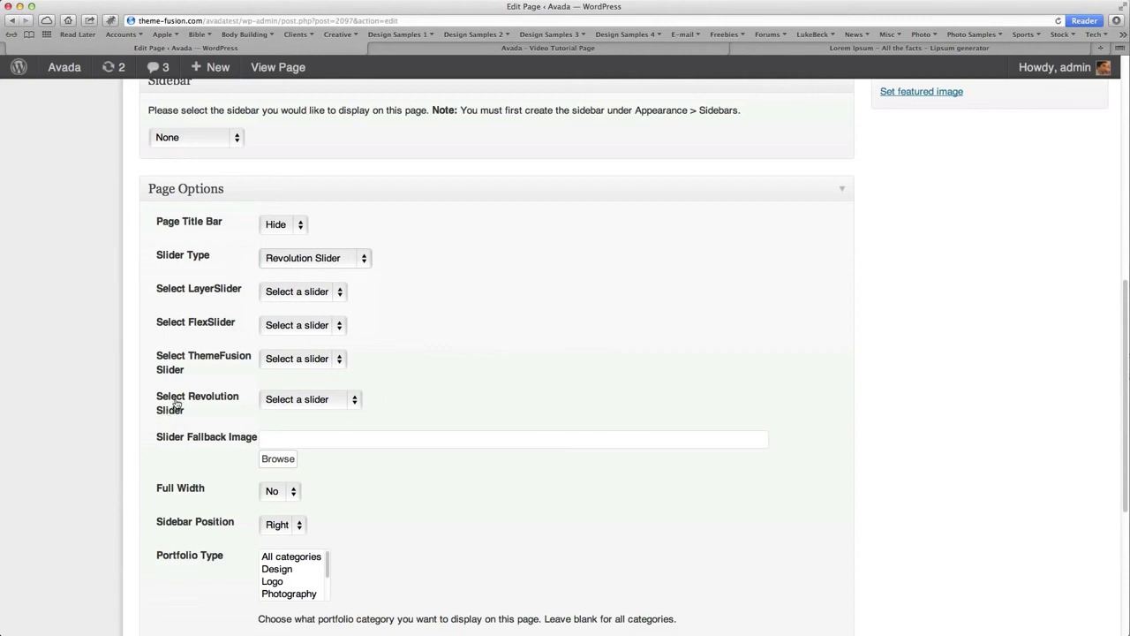
left_click(298, 401)
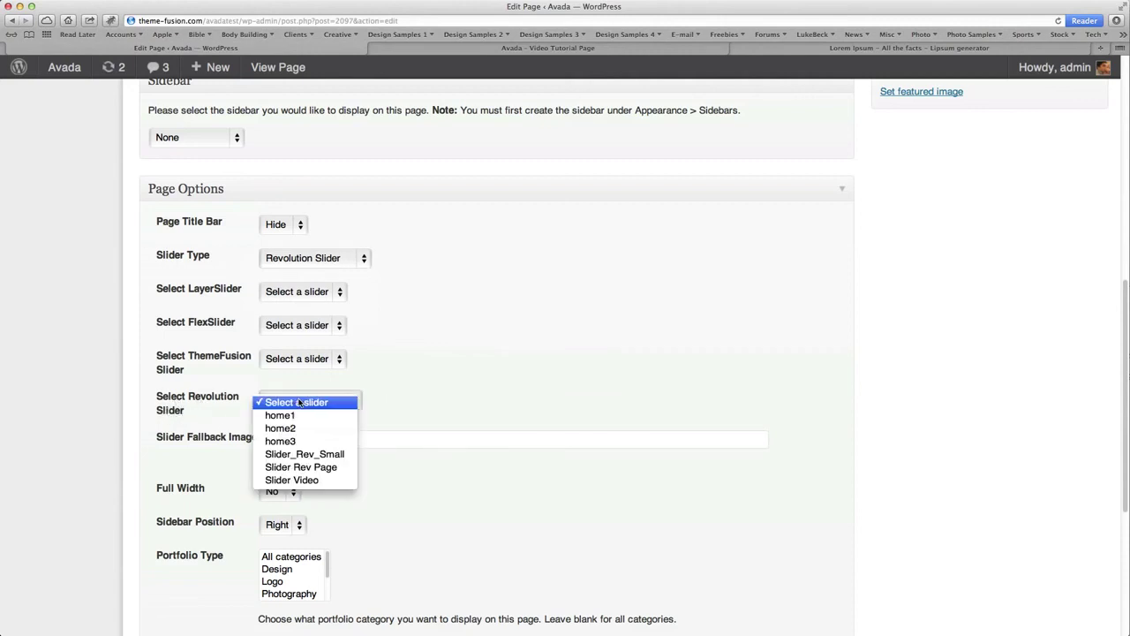
left_click(318, 481)
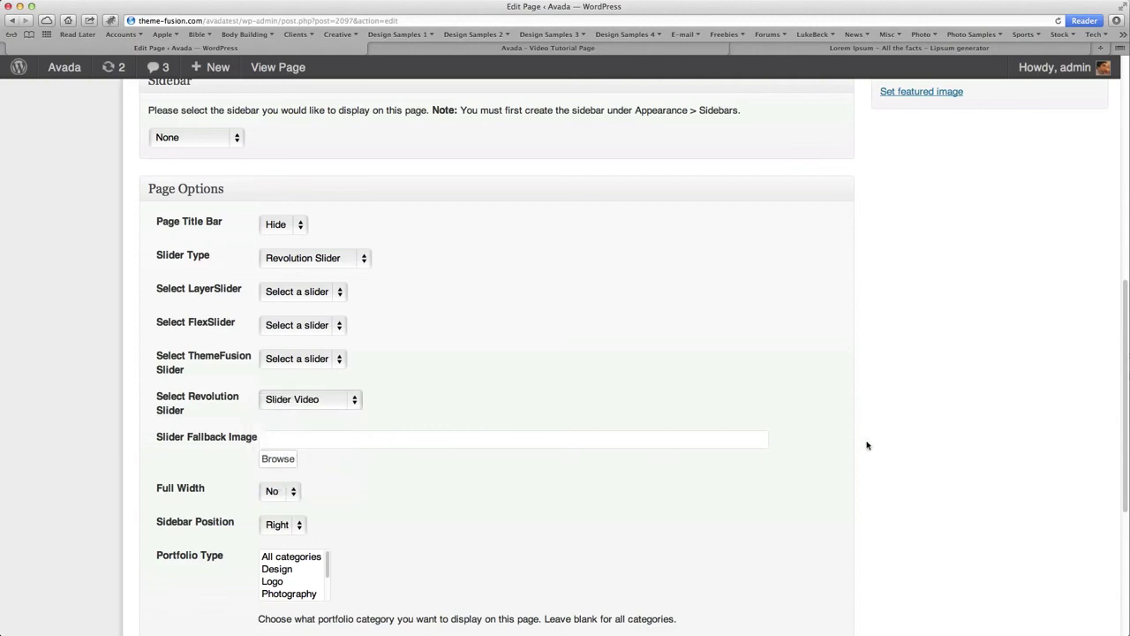
Update the Video Tutorial Page and reload its live version to view the slider.
scroll(867, 445, "up", 15)
left_click(1015, 295)
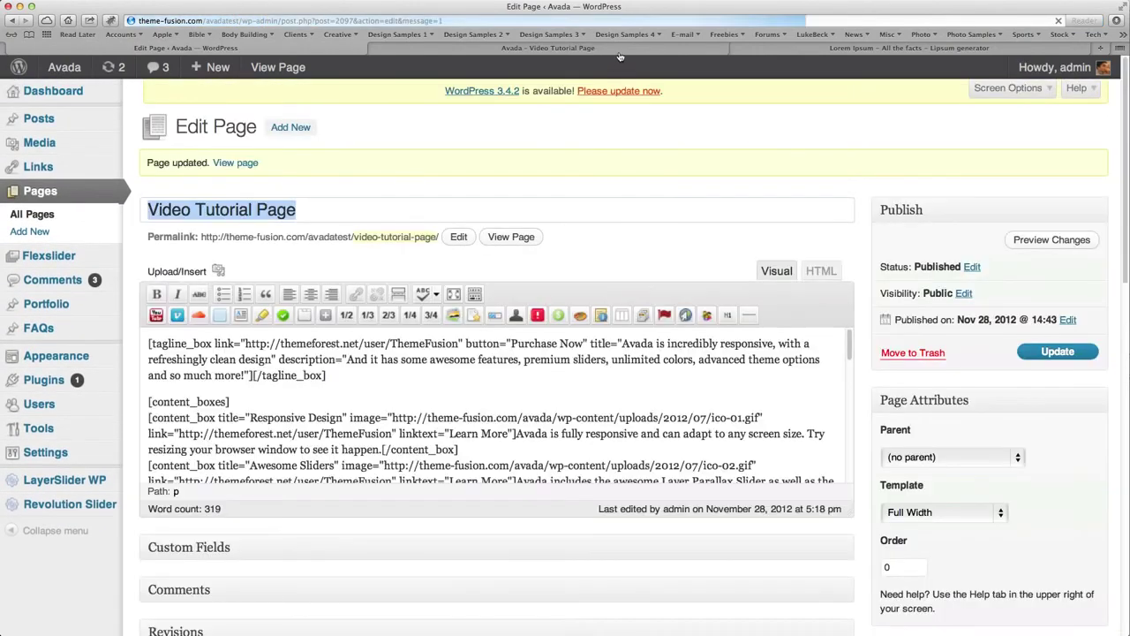
left_click(619, 49)
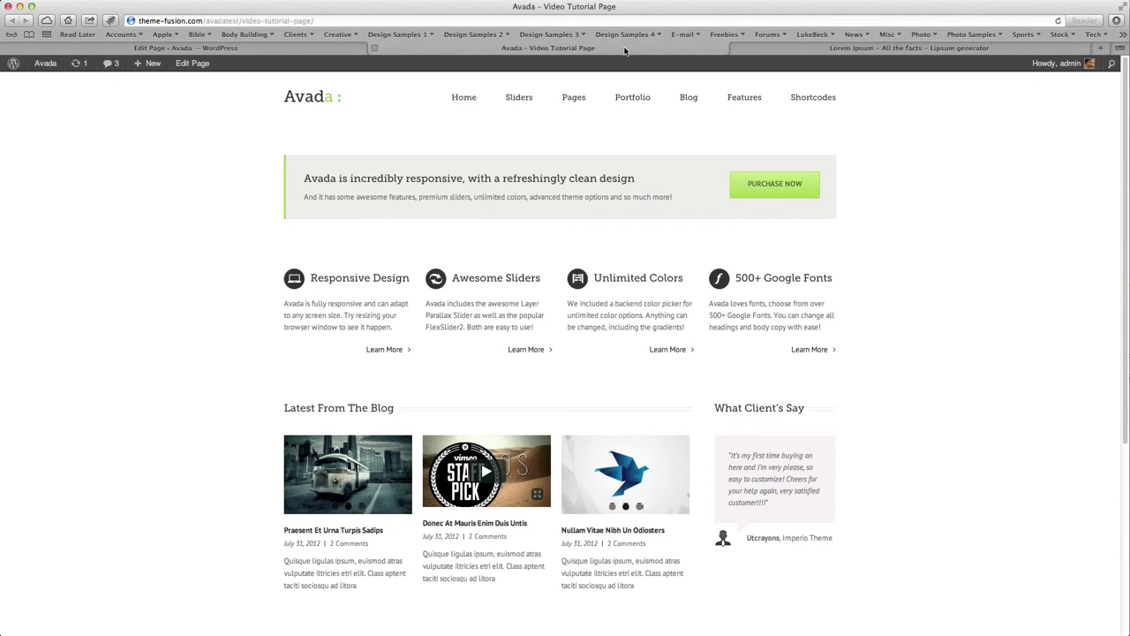
key("super+r")
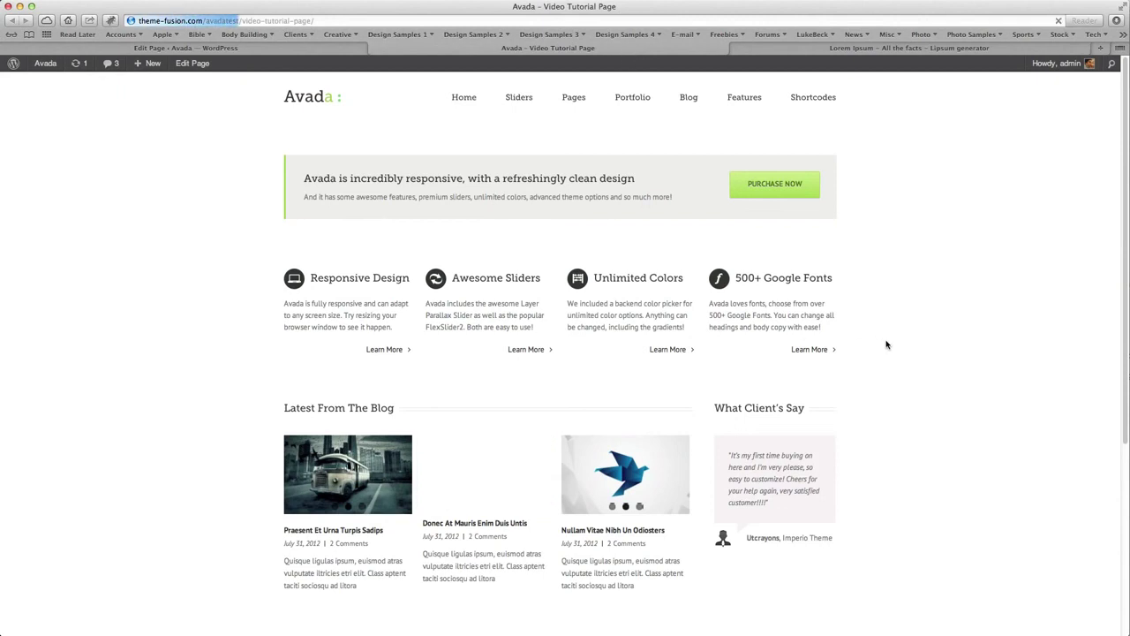
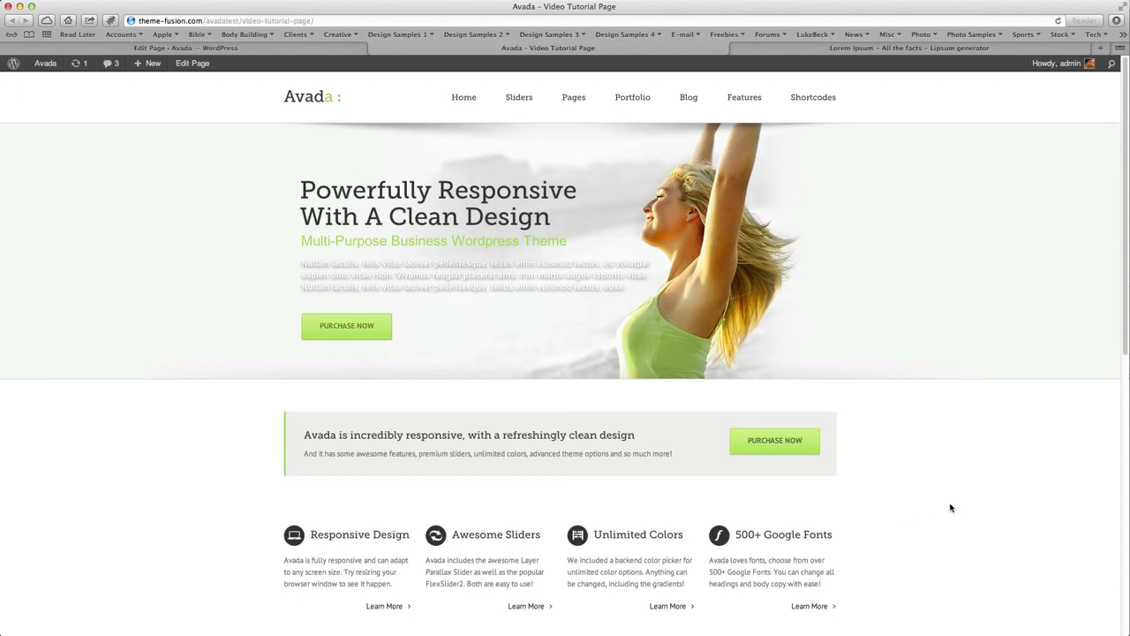
Reopen the bkgd1.png slide of the Slider Video slider for editing.
left_click(281, 49)
left_click(70, 503)
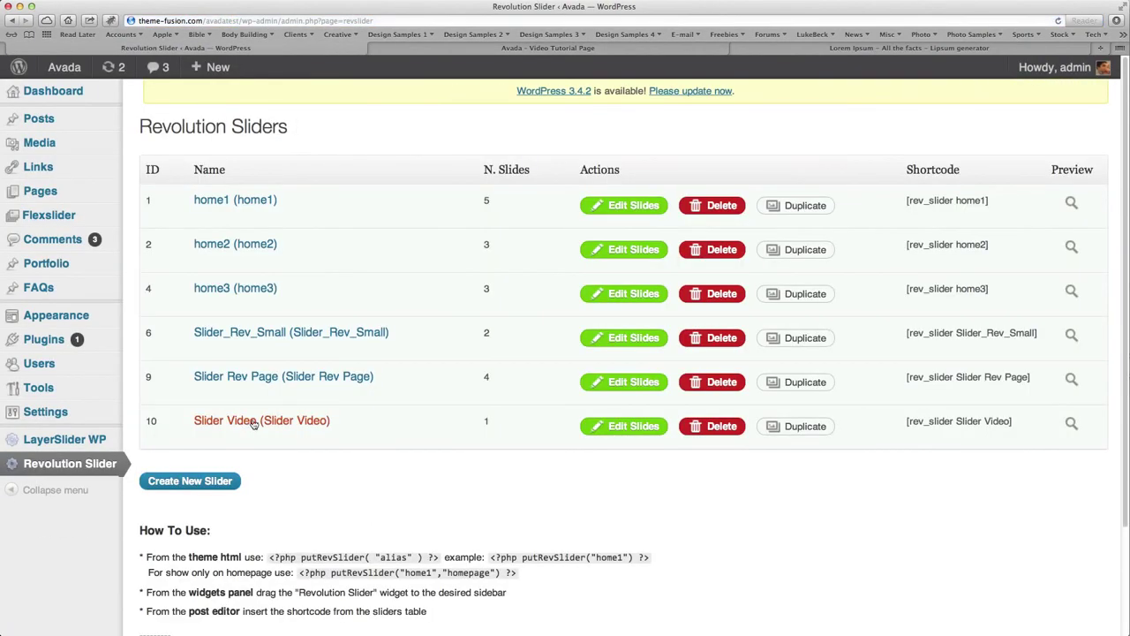
left_click(250, 423)
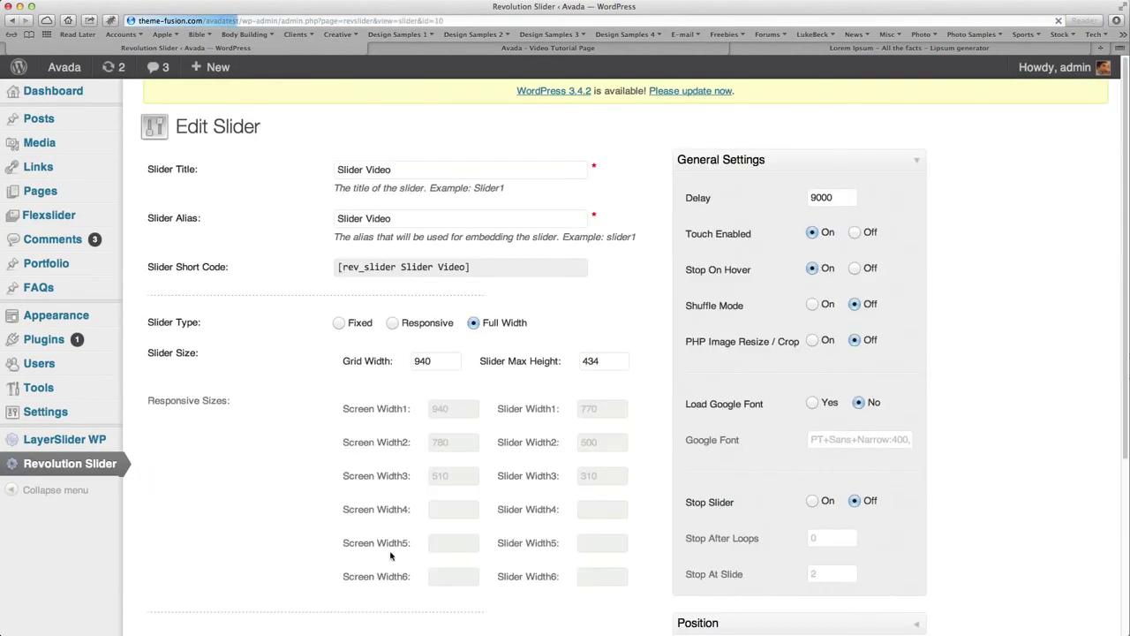
scroll(391, 555, "down", 5)
left_click(467, 404)
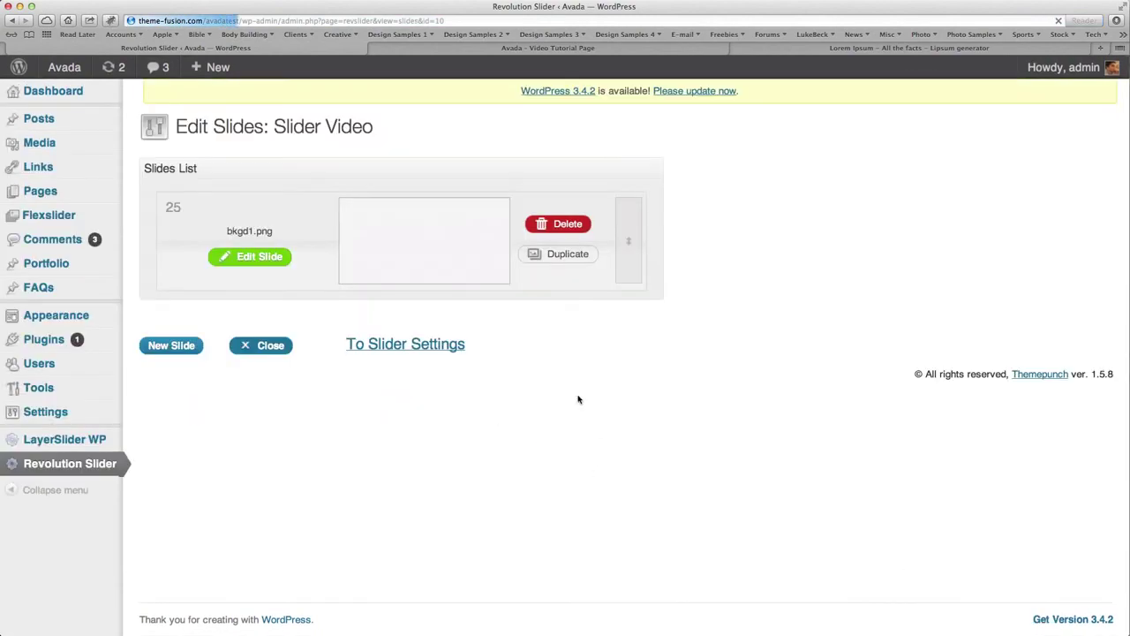
left_click(246, 258)
Change the style of the Nullam iaculis paragraph layer to noshadow.
scroll(883, 484, "down", 10)
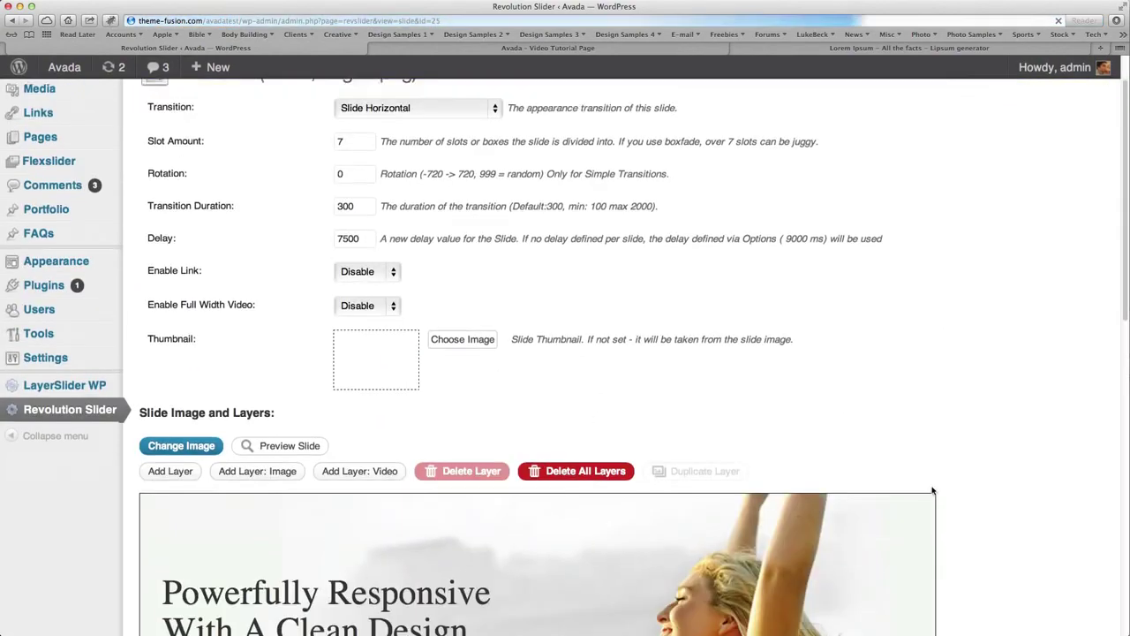
scroll(574, 494, "down", 4)
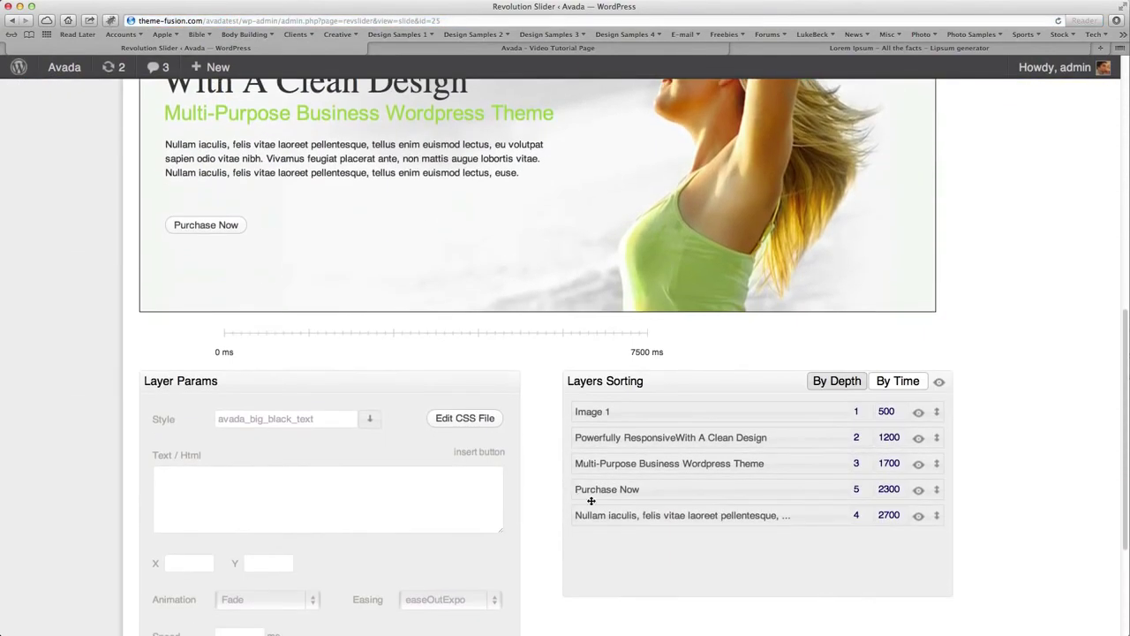
left_click(620, 518)
scroll(534, 549, "down", 1)
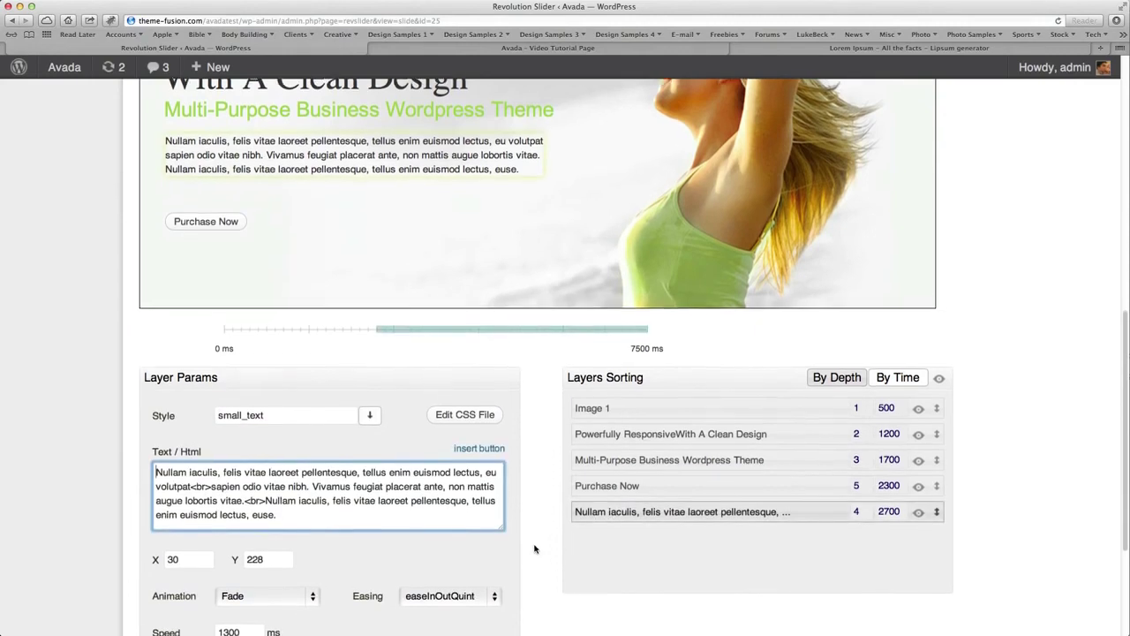
left_click(370, 418)
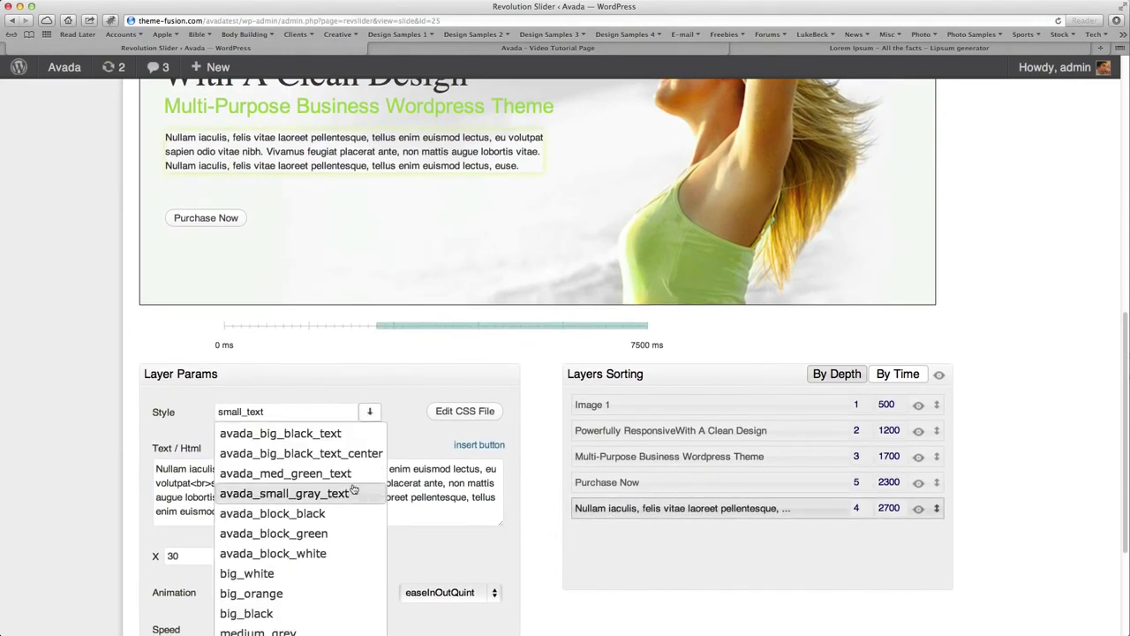
scroll(348, 512, "down", 3)
scroll(344, 513, "down", 2)
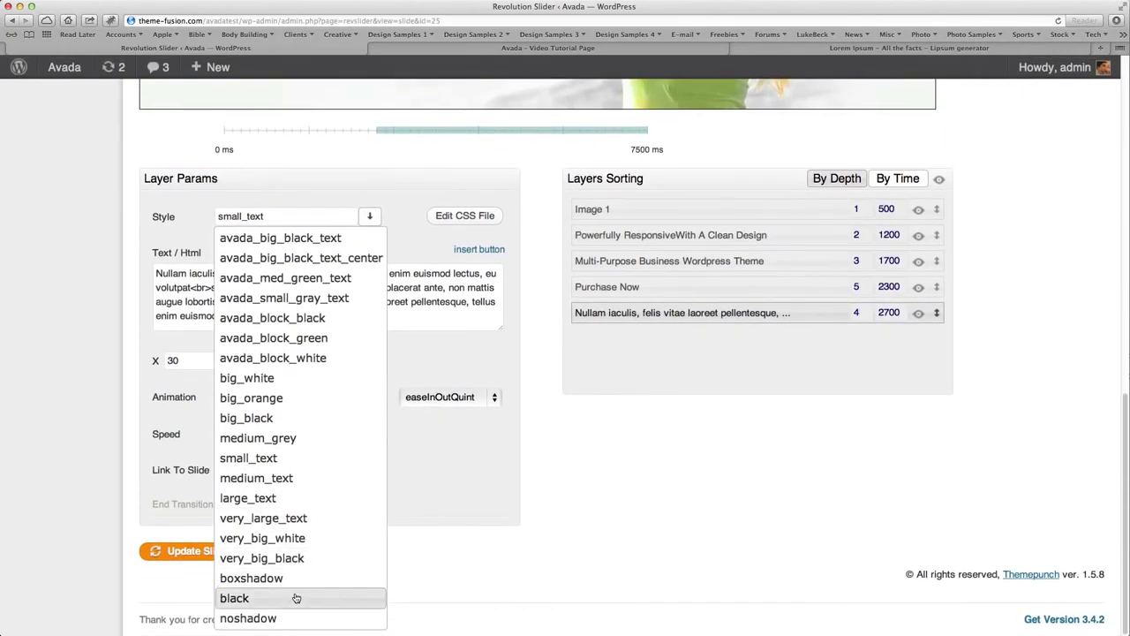
left_click(297, 616)
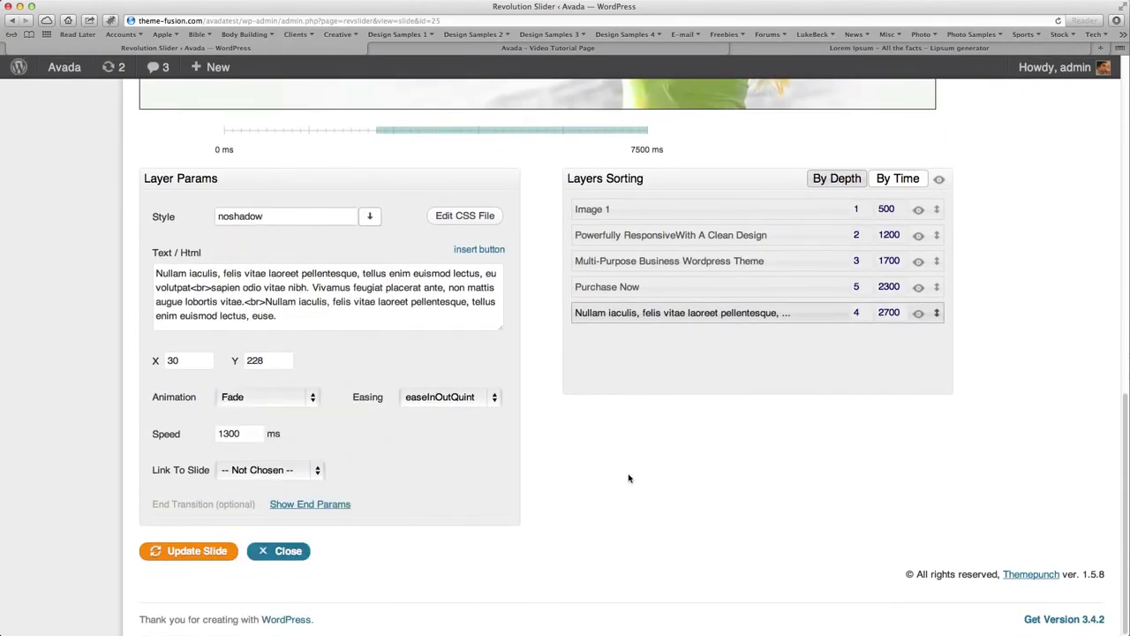
Update the slide and reload the live tutorial page to check the paragraph's text style.
scroll(625, 474, "up", 5)
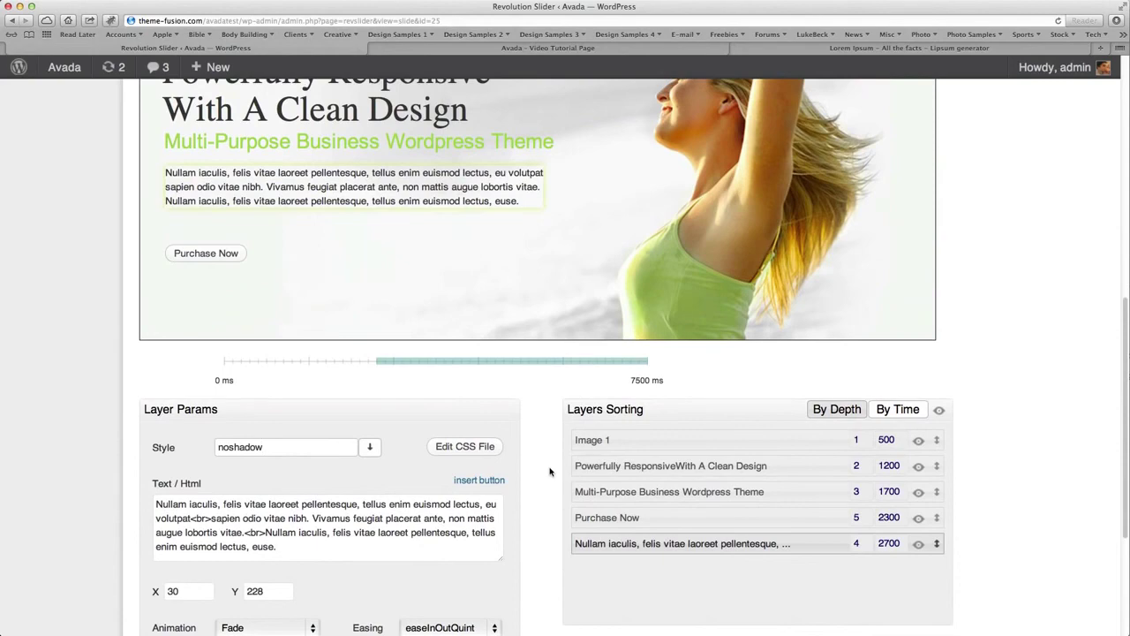
scroll(549, 470, "down", 4)
right_click(195, 600)
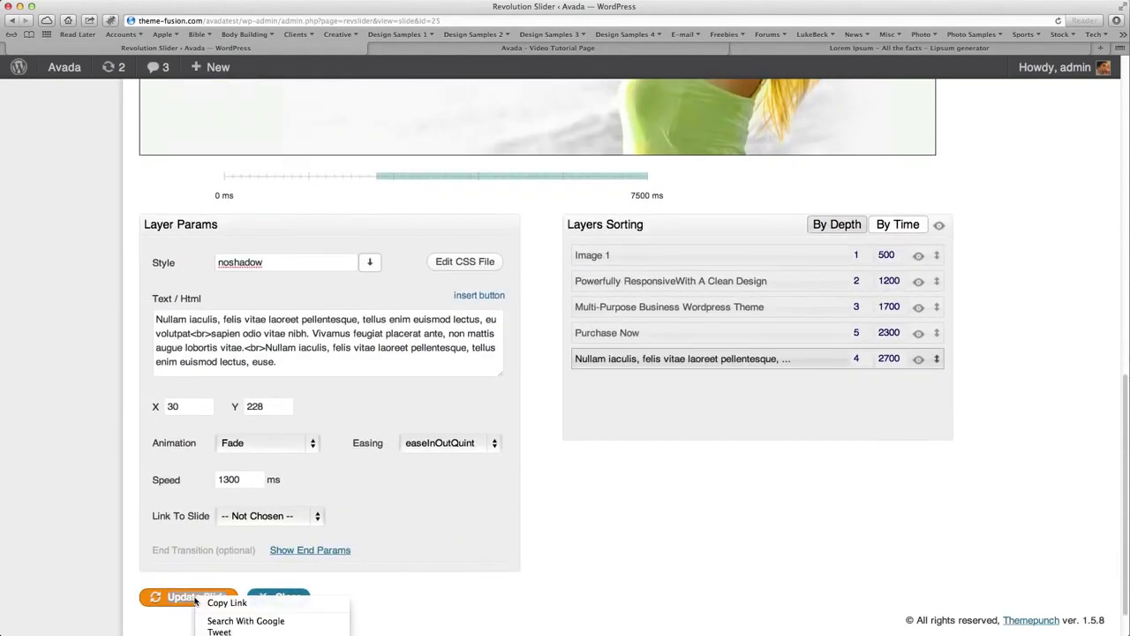
left_click(617, 579)
left_click(188, 597)
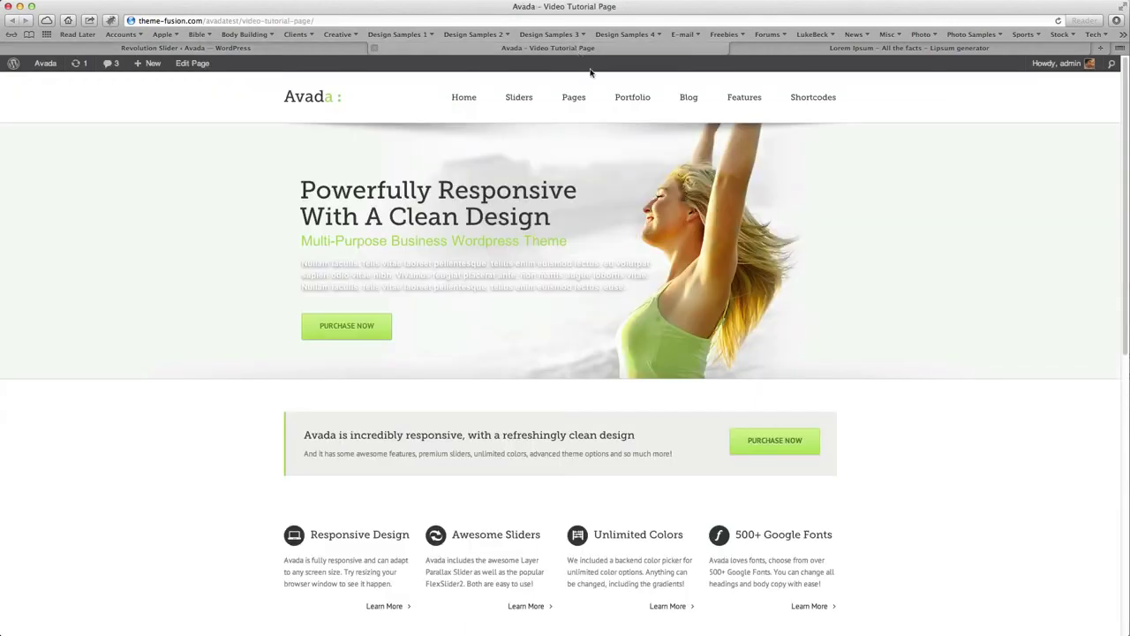
left_click(578, 49)
key("super+r")
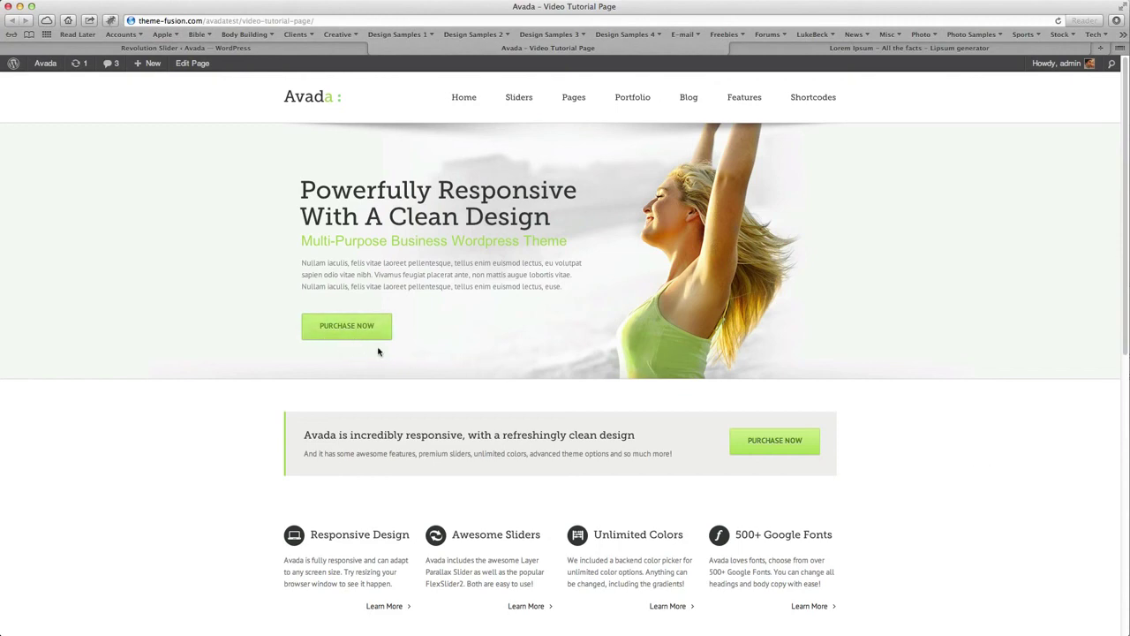
Close the slide editor and add a second slide to Slider Video using the bkgd1 image from the media library.
left_click(315, 49)
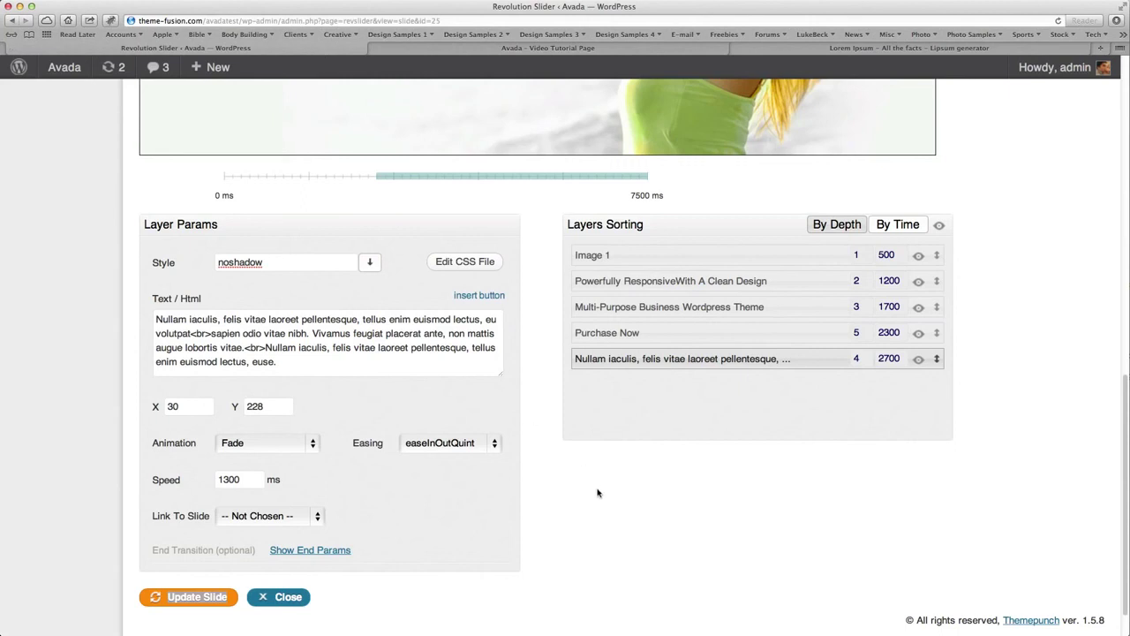
left_click(287, 598)
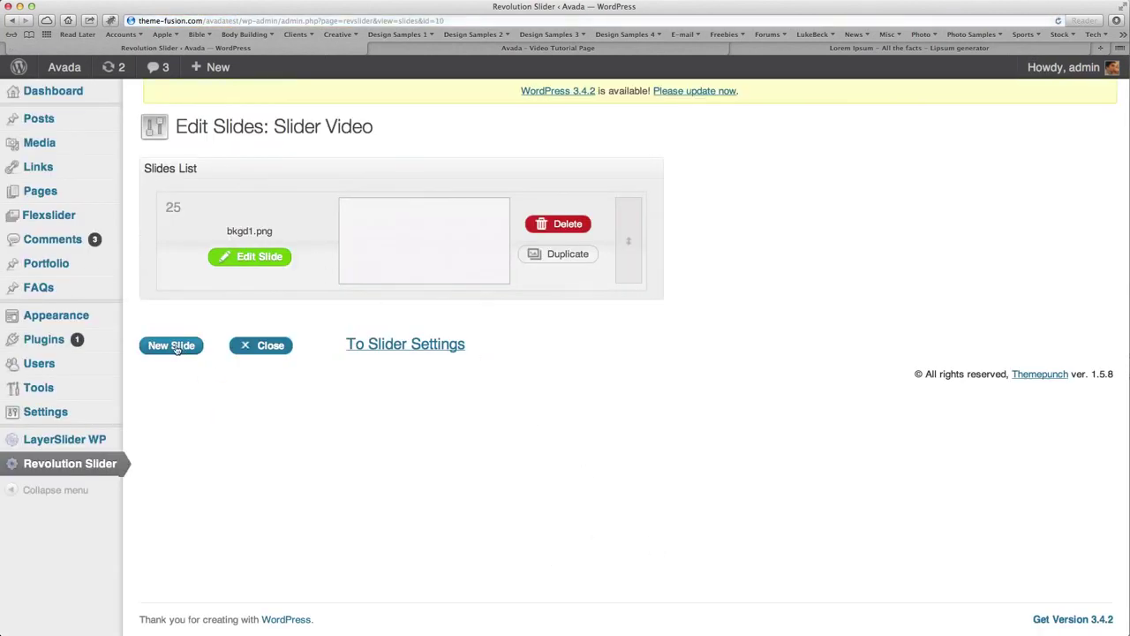
left_click(173, 346)
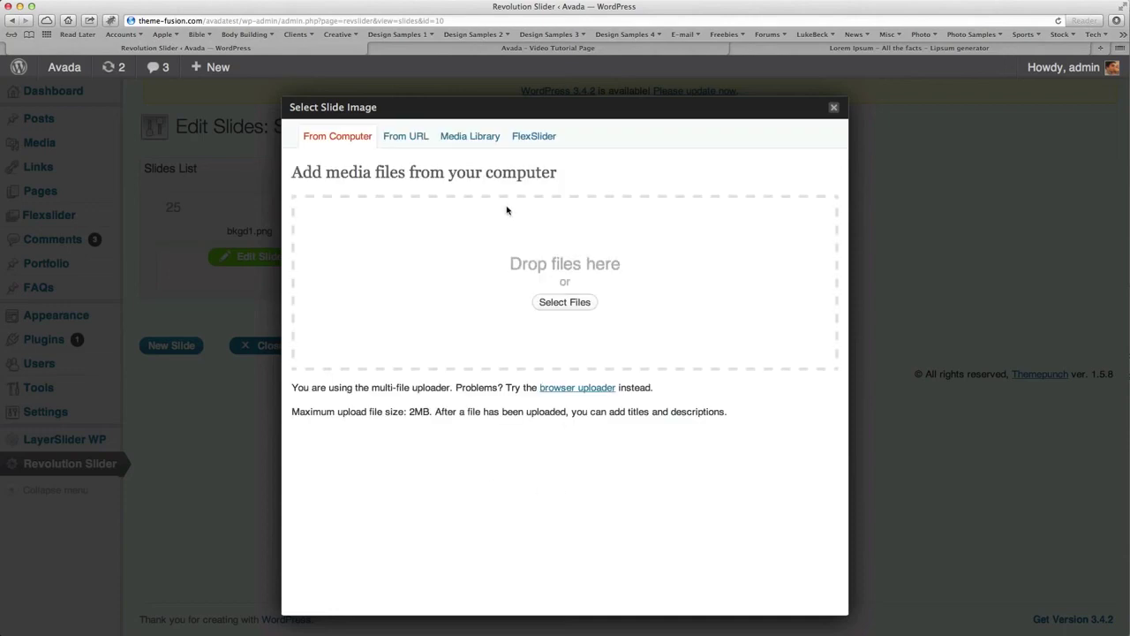
left_click(472, 137)
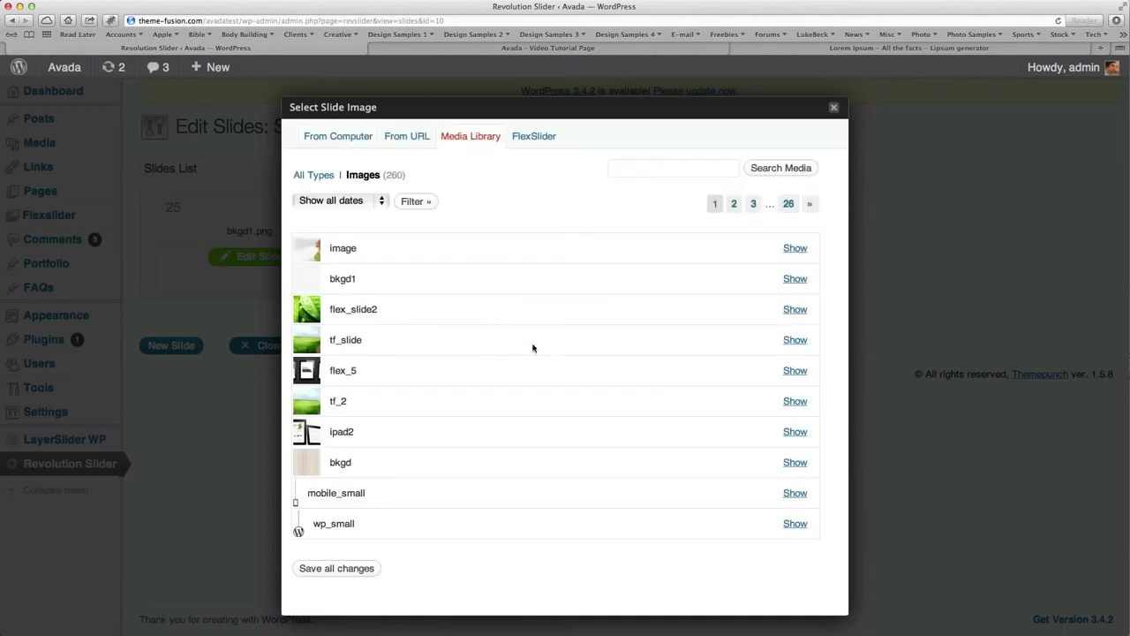
left_click(797, 279)
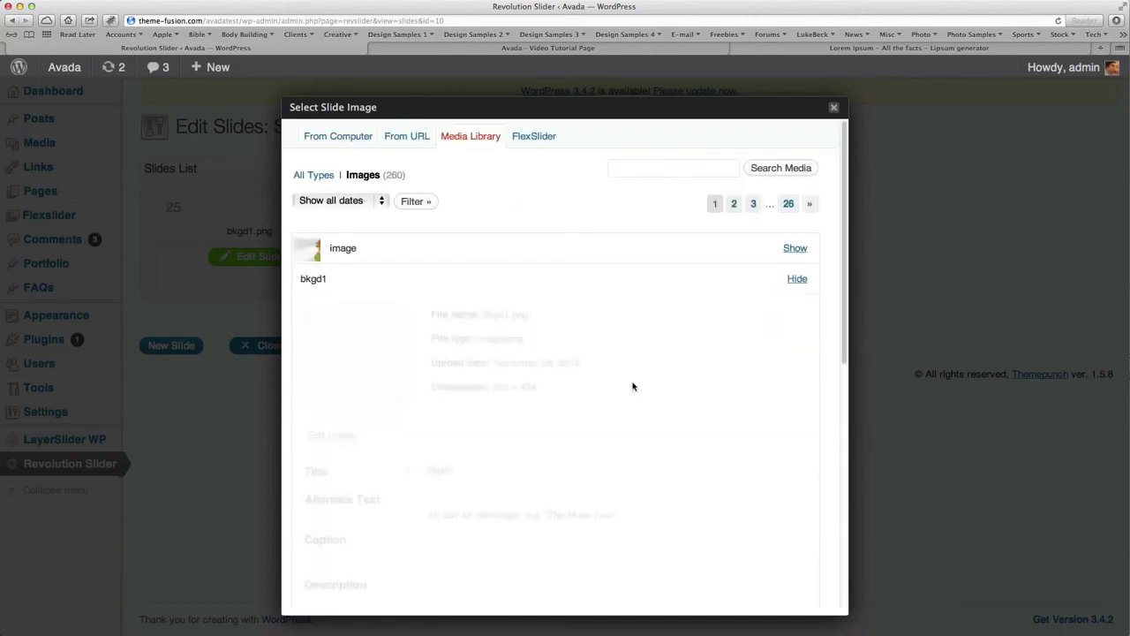
scroll(631, 386, "down", 5)
left_click(459, 473)
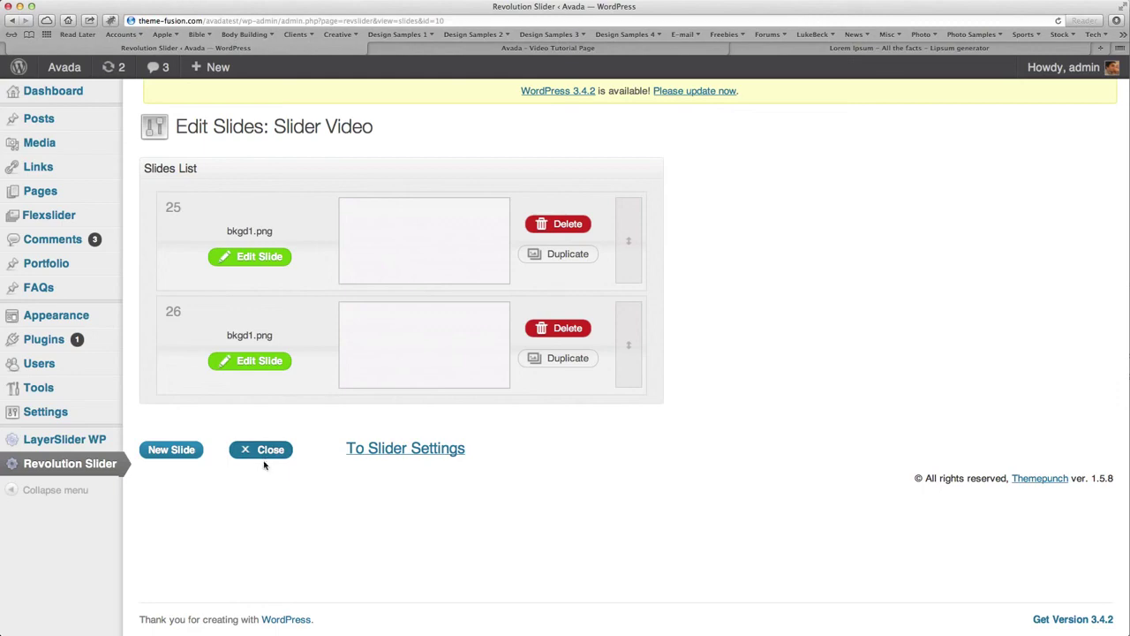
Reload the live tutorial page and watch the slider's transition to the second slide.
left_click(562, 49)
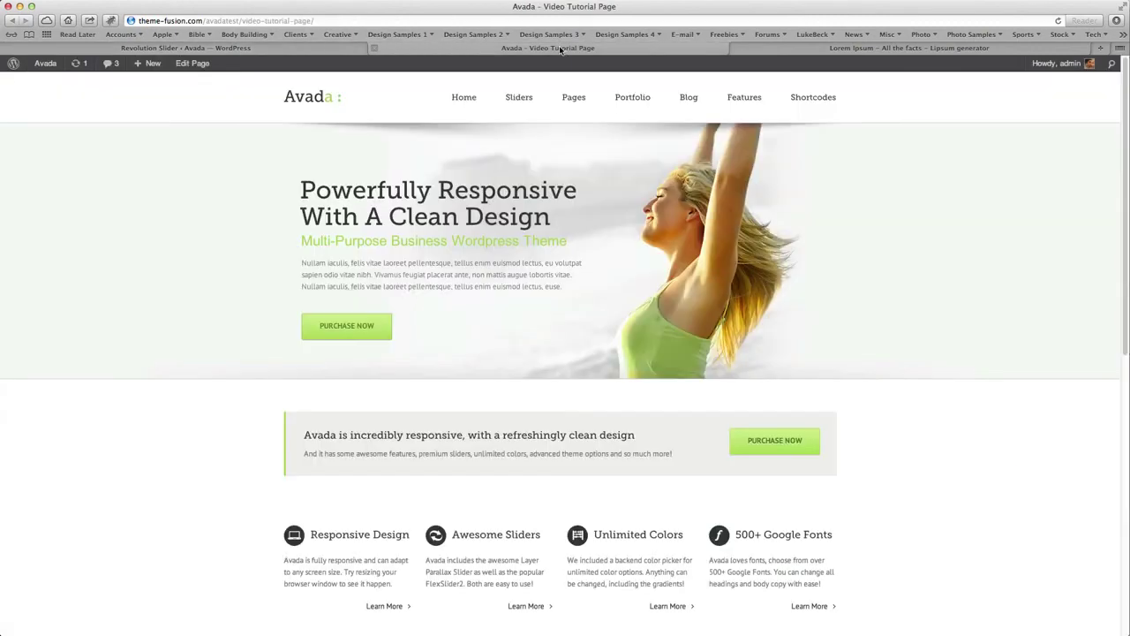
key("super+r")
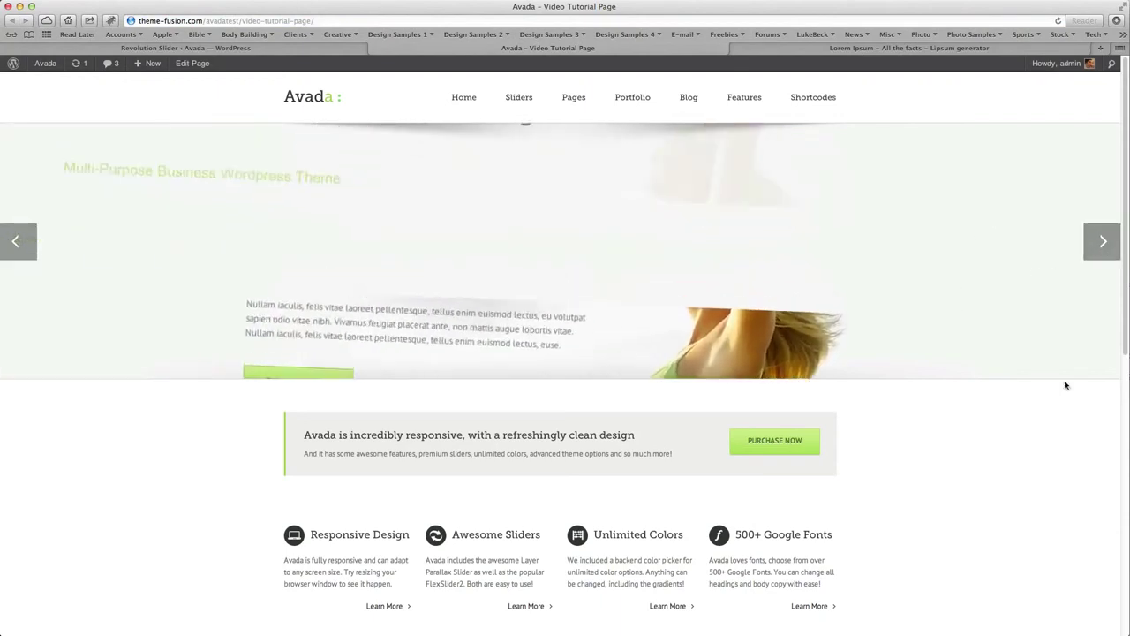
mouse_move(1042, 320)
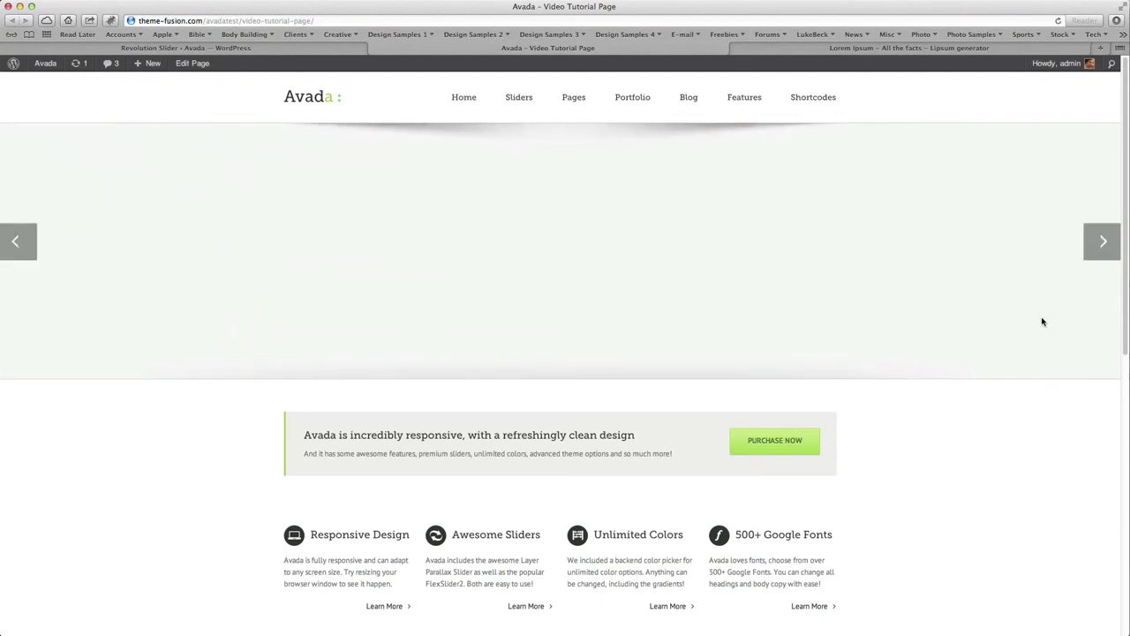